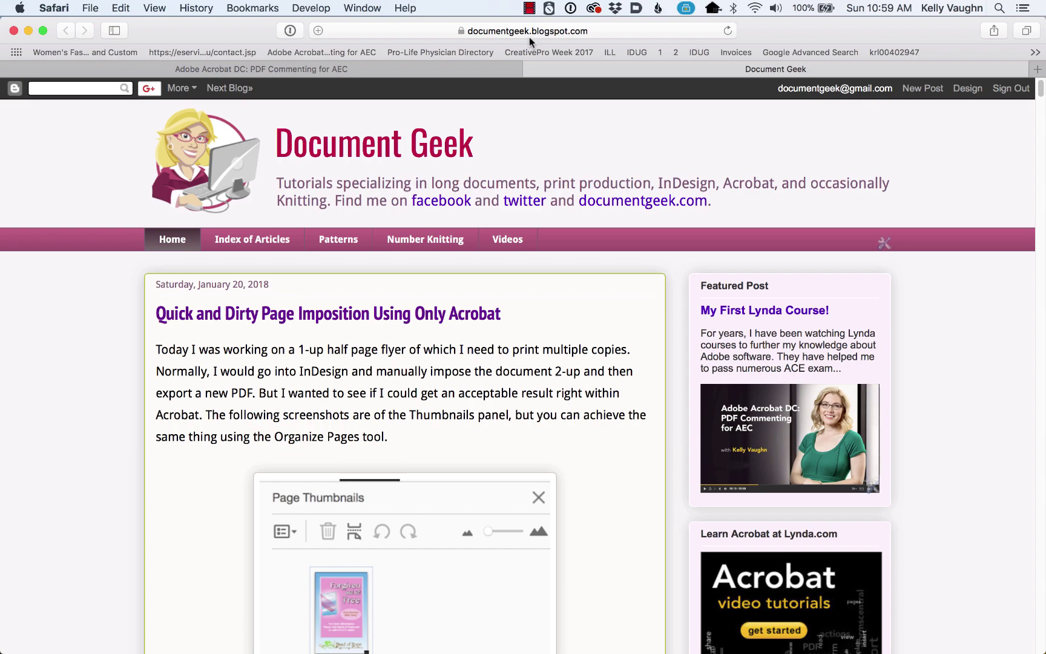
Switch to Adobe Acrobat and open the recent file Pregnancy Center Business Cards.pdf.
{"action": "key", "text": "super+Tab"}
{"action": "key", "text": "super+Tab"}
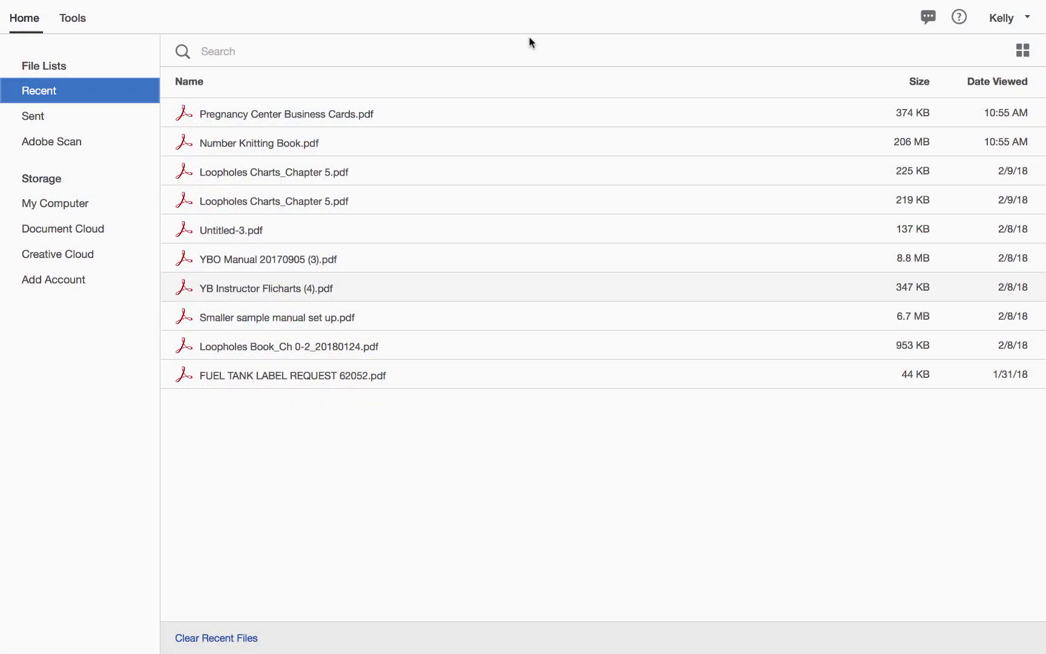
{"action": "left_click", "coordinate": [307, 116]}
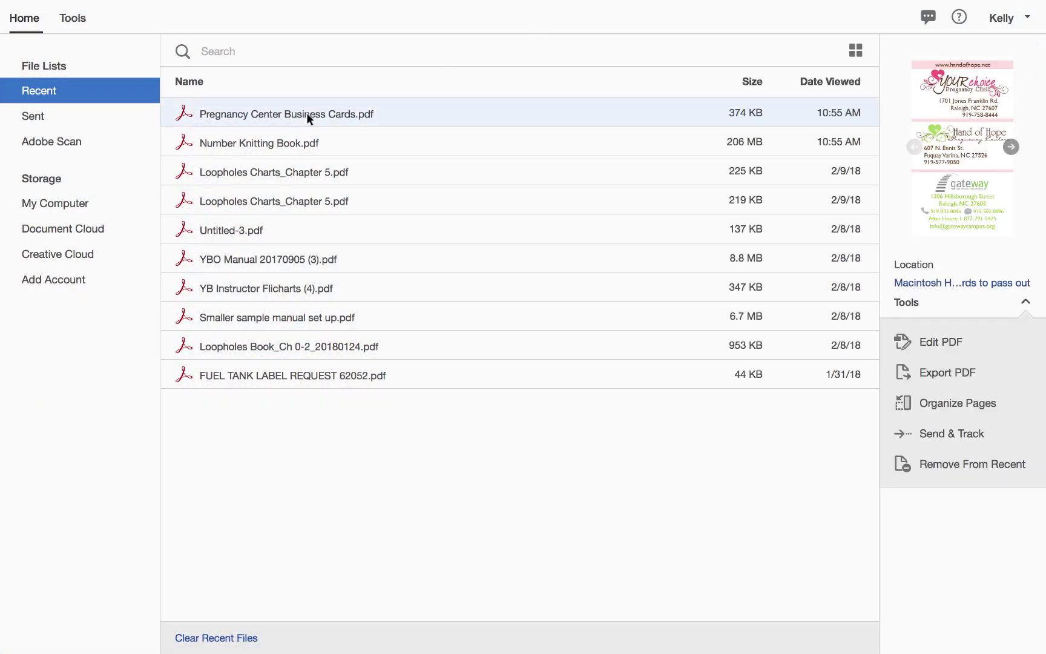
{"action": "double_click", "coordinate": [307, 112]}
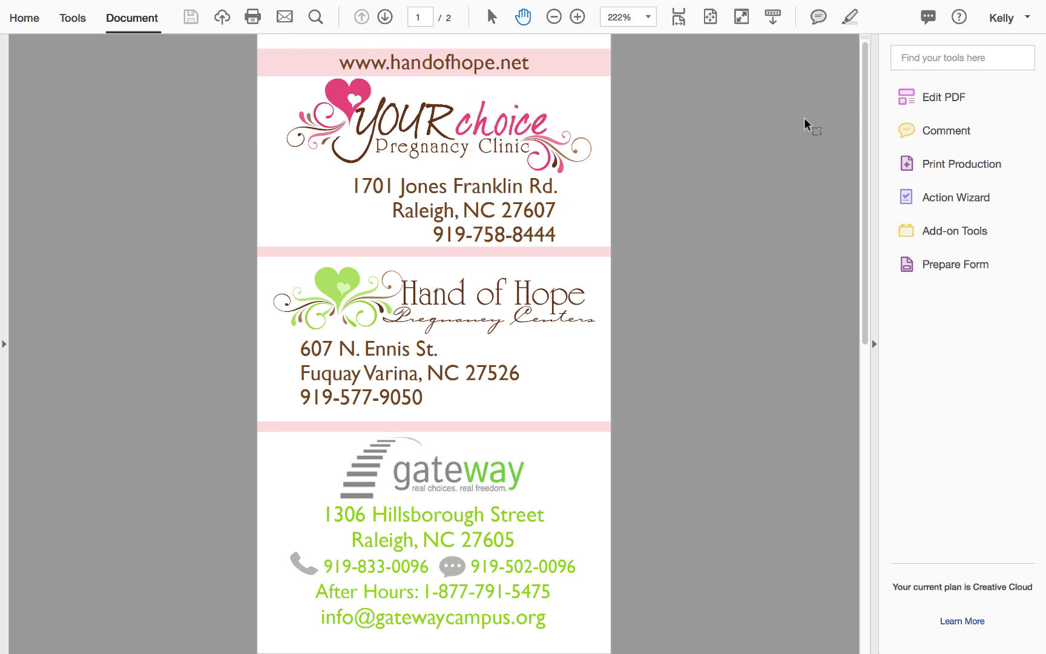
Search the available tools for "customiz" and "toolbar", clear the search and return to the open document.
{"action": "left_click", "coordinate": [938, 59]}
{"action": "type", "text": "customiz"}
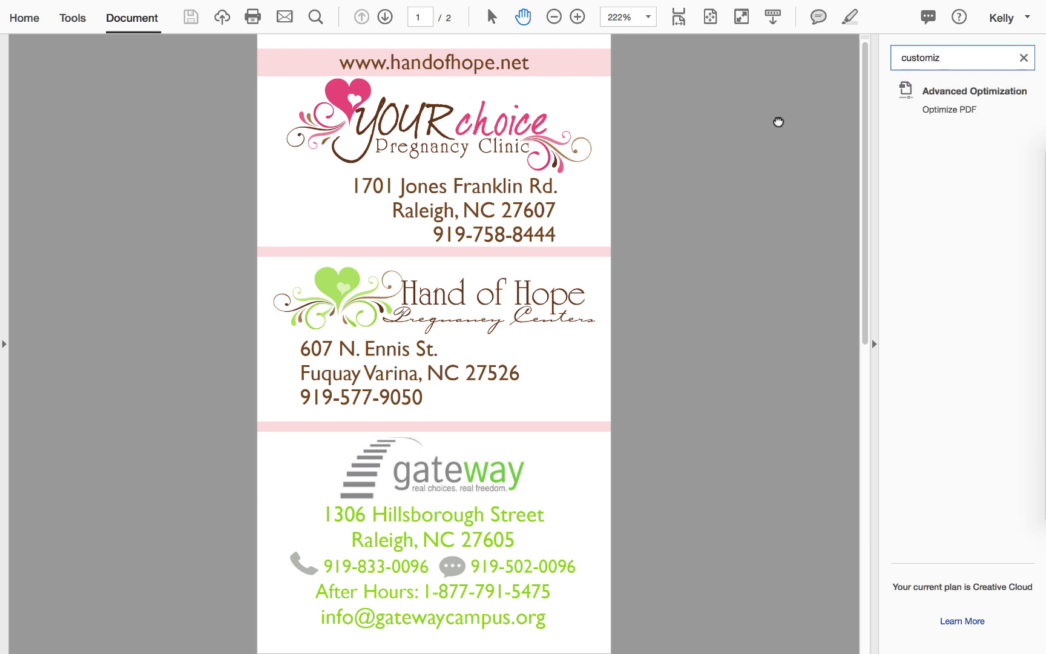
{"action": "left_click", "coordinate": [64, 16]}
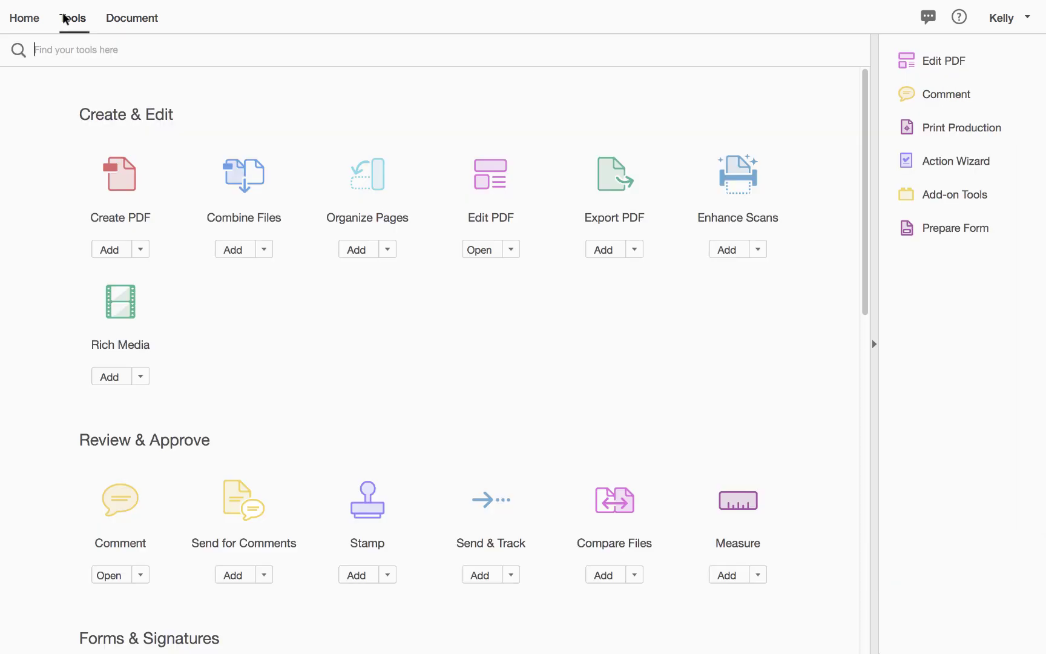
{"action": "type", "text": "custom"}
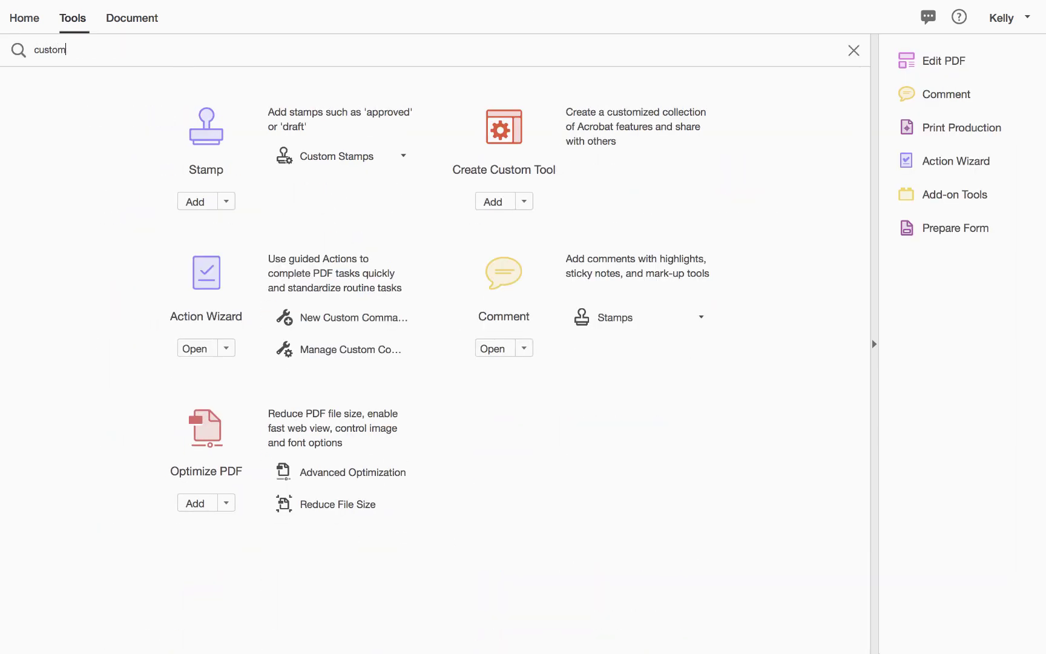
{"action": "type", "text": "iz"}
{"action": "key", "text": "super+a"}
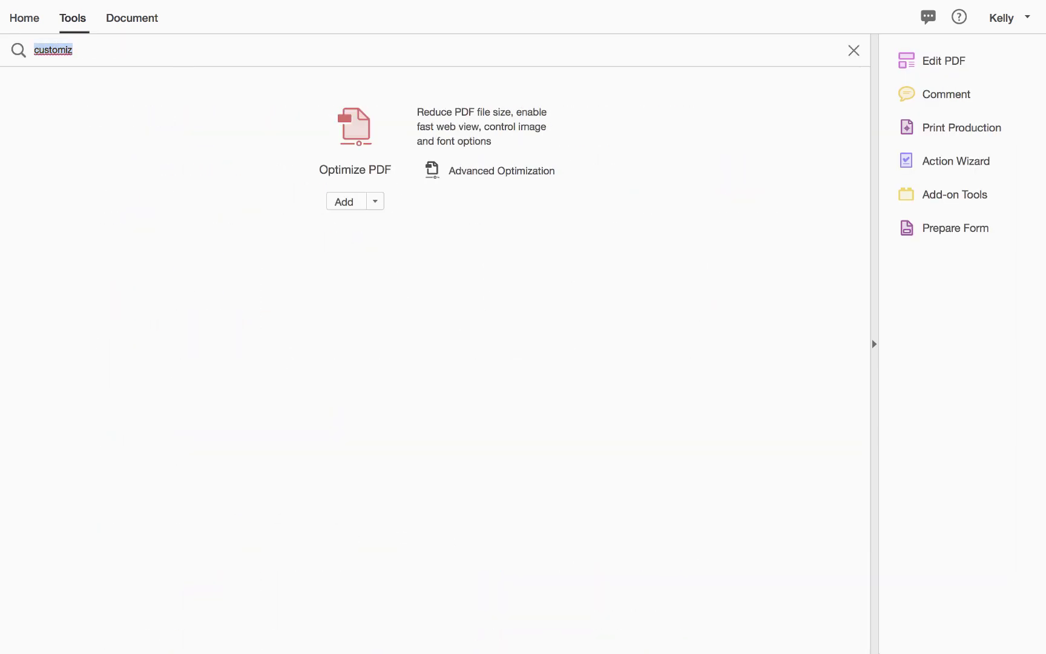
{"action": "type", "text": "tool"}
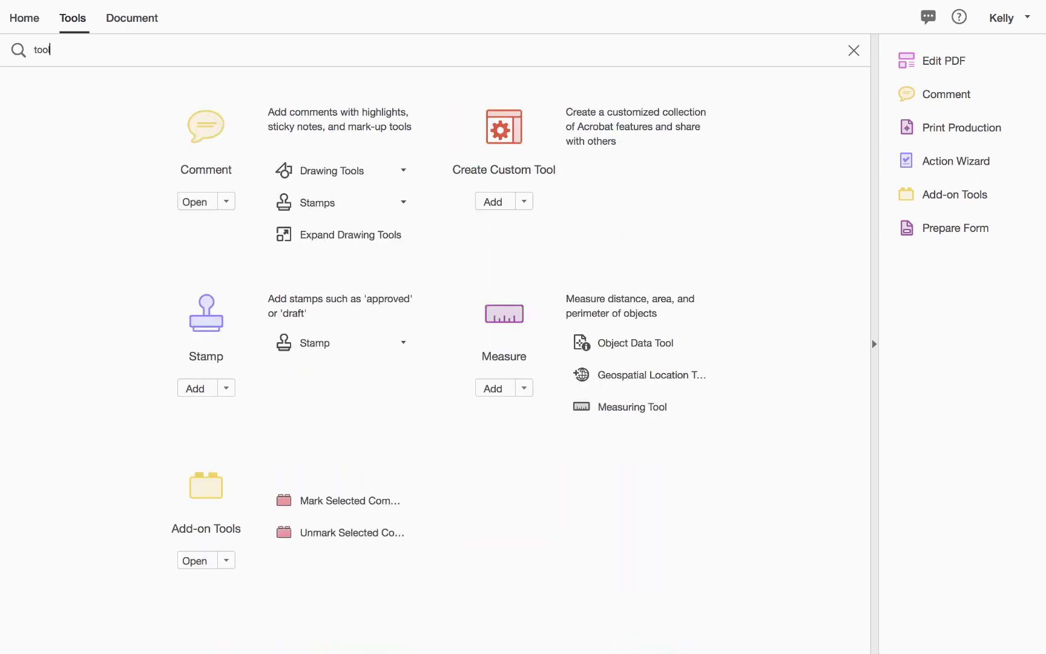
{"action": "type", "text": "bar"}
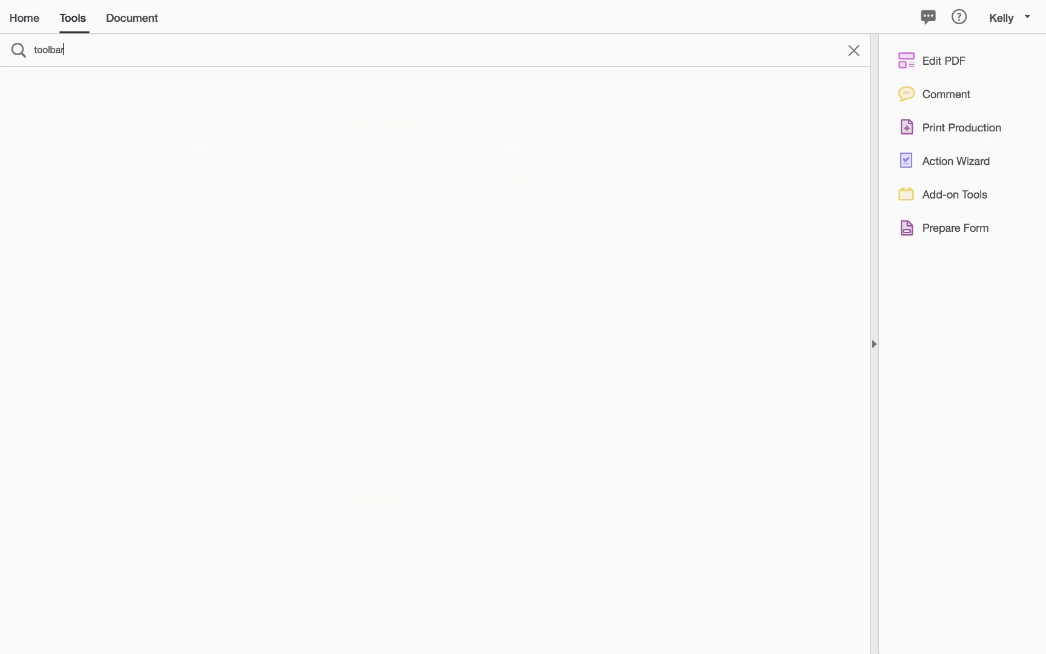
{"action": "key", "text": "super+a"}
{"action": "key", "text": "BackSpace"}
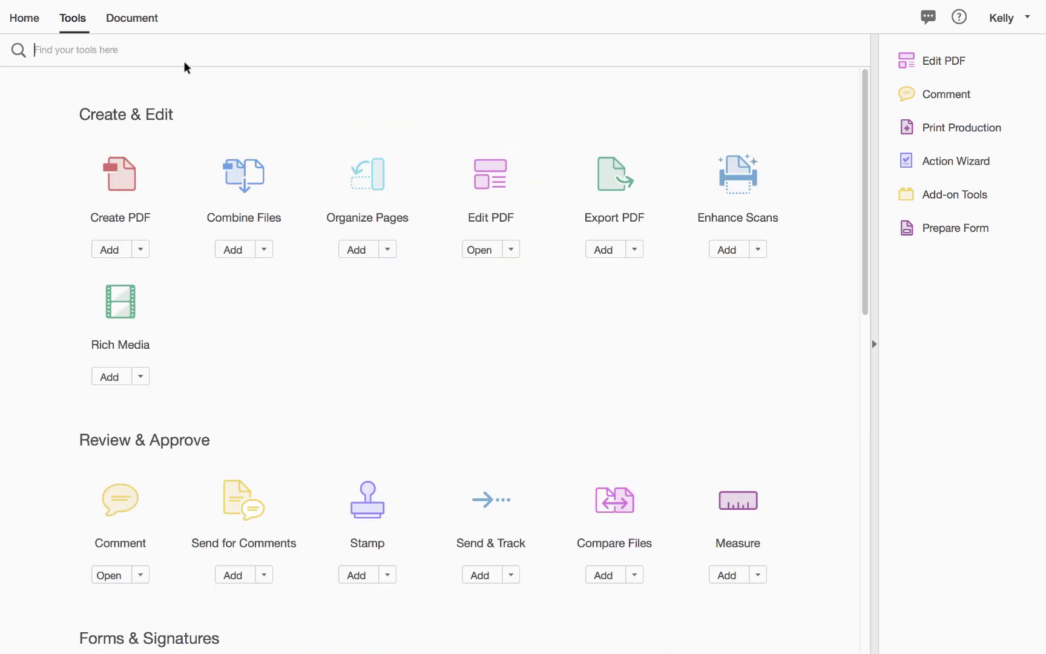
{"action": "left_click", "coordinate": [134, 21]}
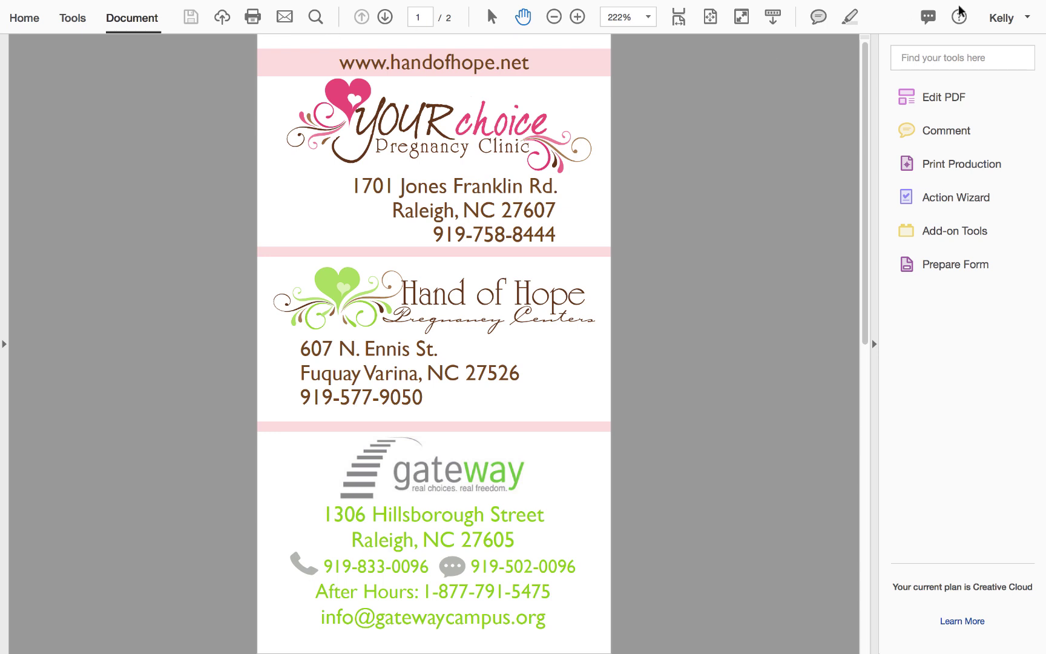
Start customizing the quick tools and add the Edit tool from the Edit PDF category.
{"action": "right_click", "coordinate": [893, 22]}
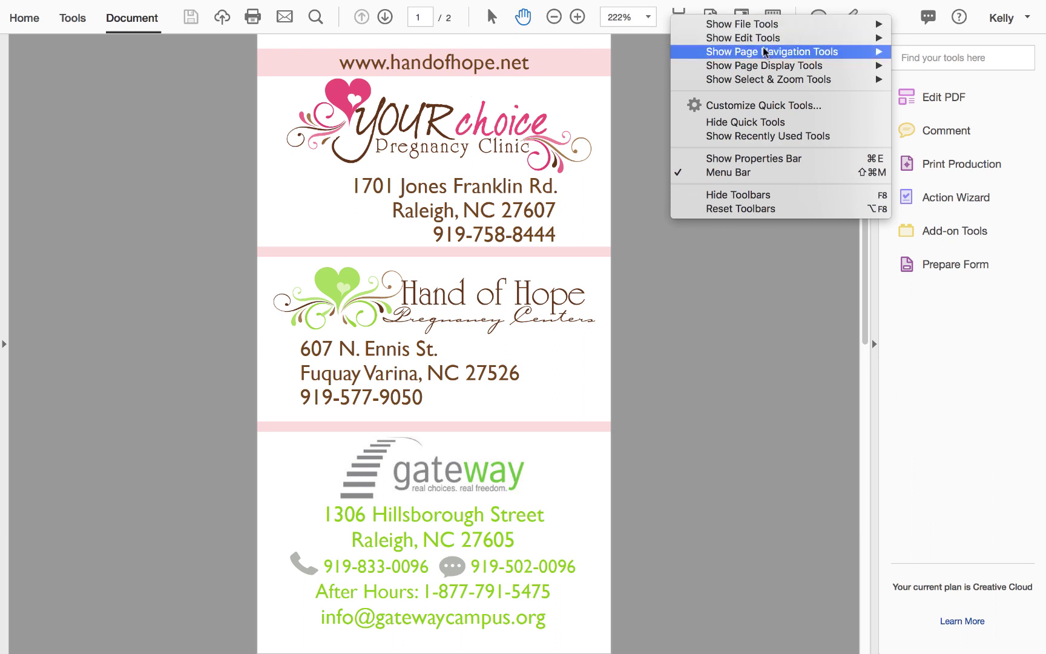
{"action": "left_click", "coordinate": [770, 102]}
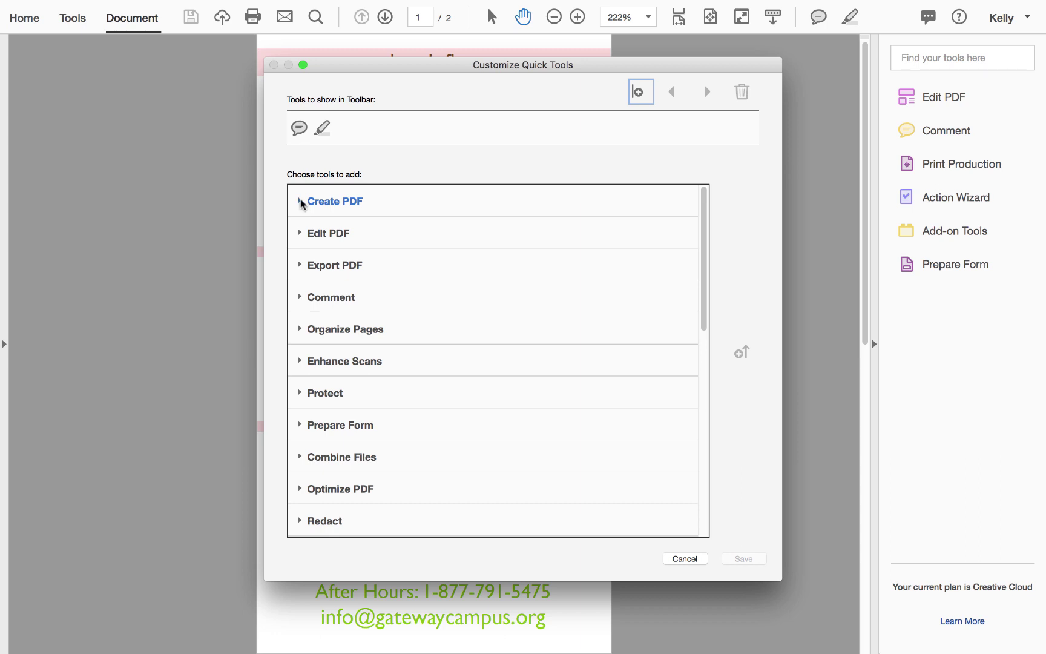
{"action": "left_click", "coordinate": [301, 236]}
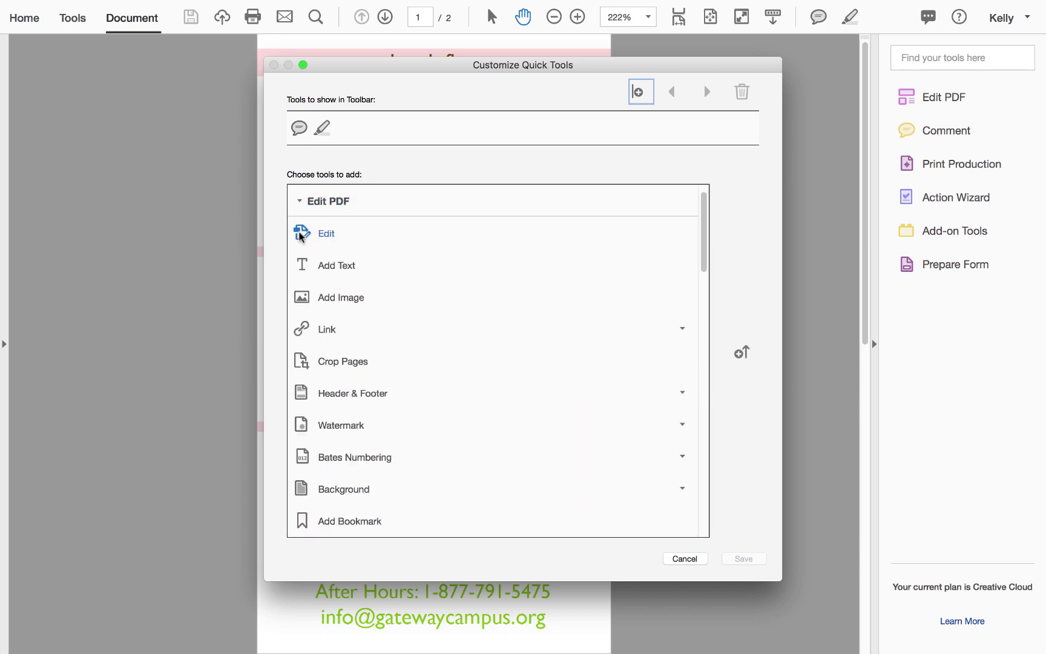
{"action": "left_click", "coordinate": [334, 237]}
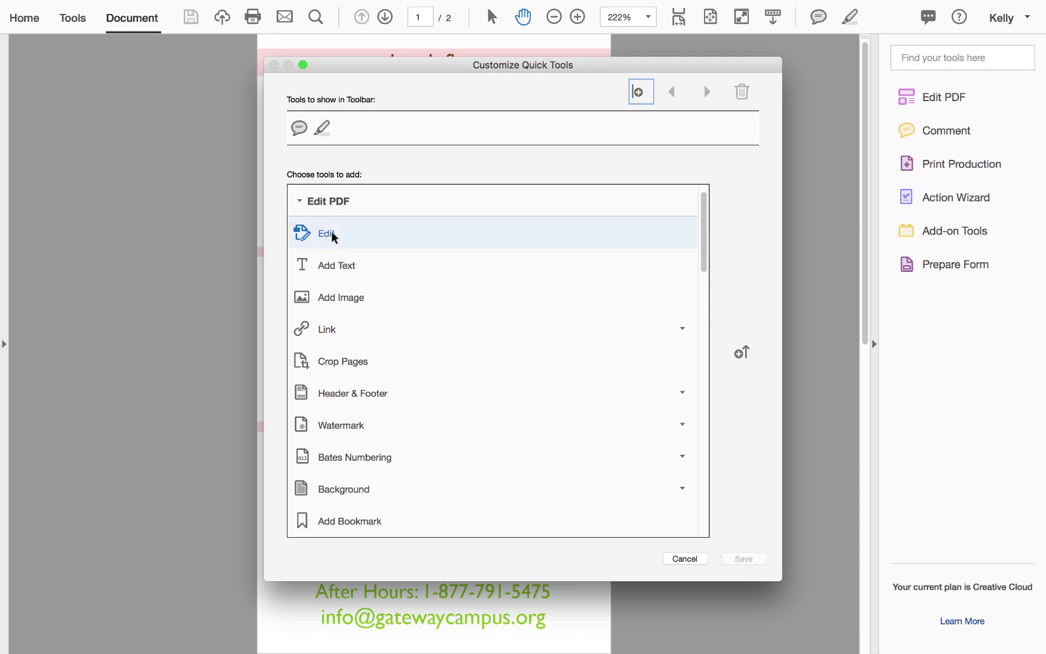
{"action": "left_click", "coordinate": [743, 354]}
{"action": "left_click", "coordinate": [301, 201]}
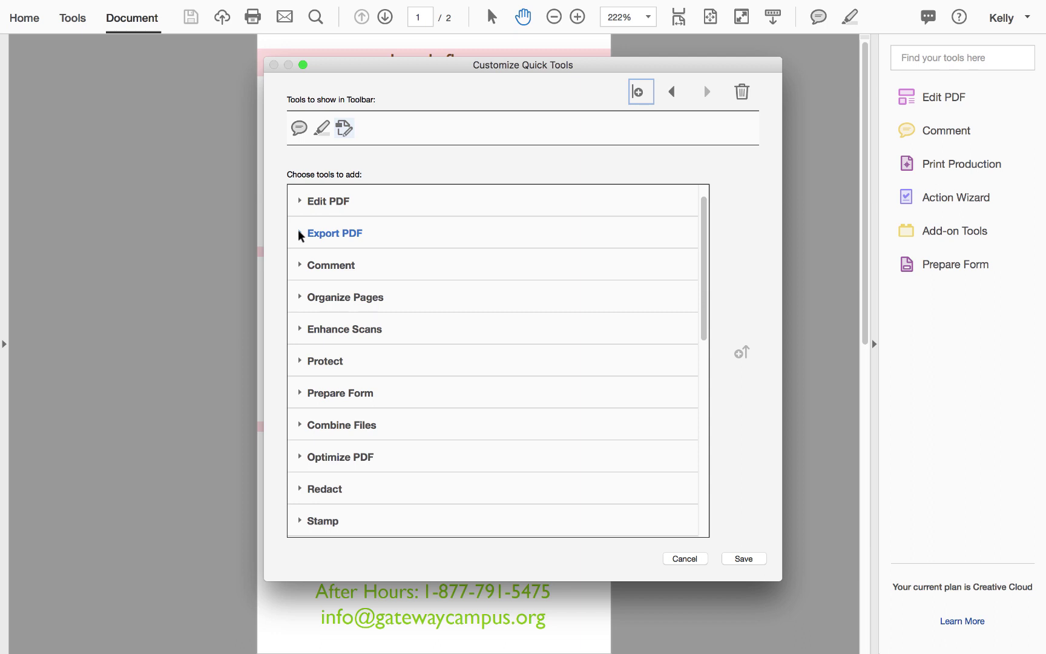
Add the Insert Text, Replace Text and Strikethrough tools from the Comment category to the quick tools.
{"action": "left_click", "coordinate": [299, 267]}
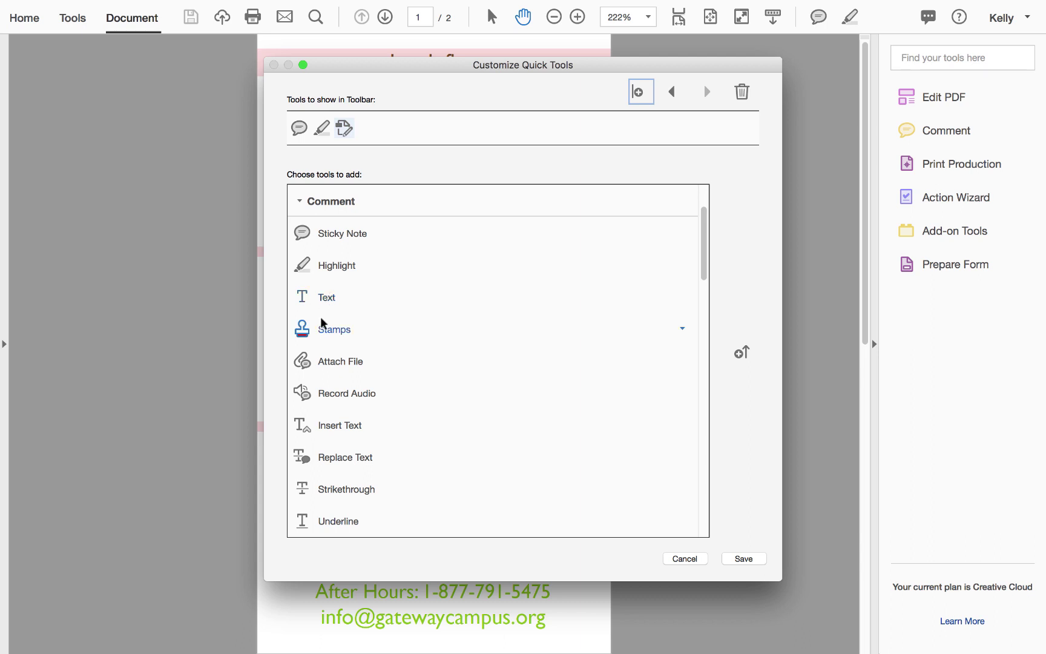
{"action": "left_click", "coordinate": [331, 425]}
{"action": "left_click", "coordinate": [742, 355]}
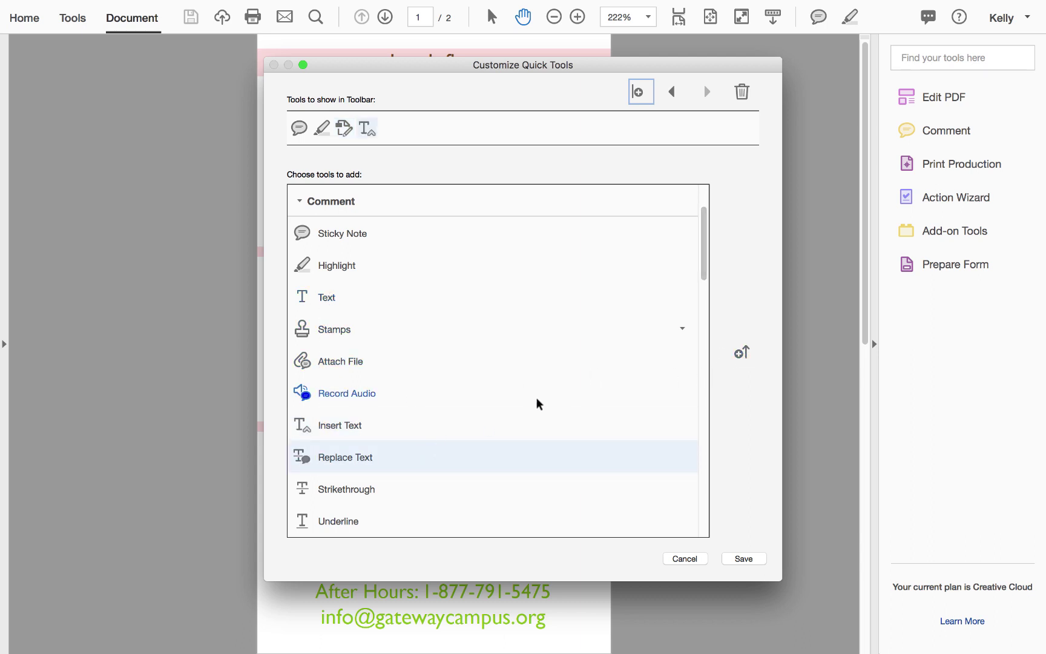
{"action": "left_click", "coordinate": [743, 355]}
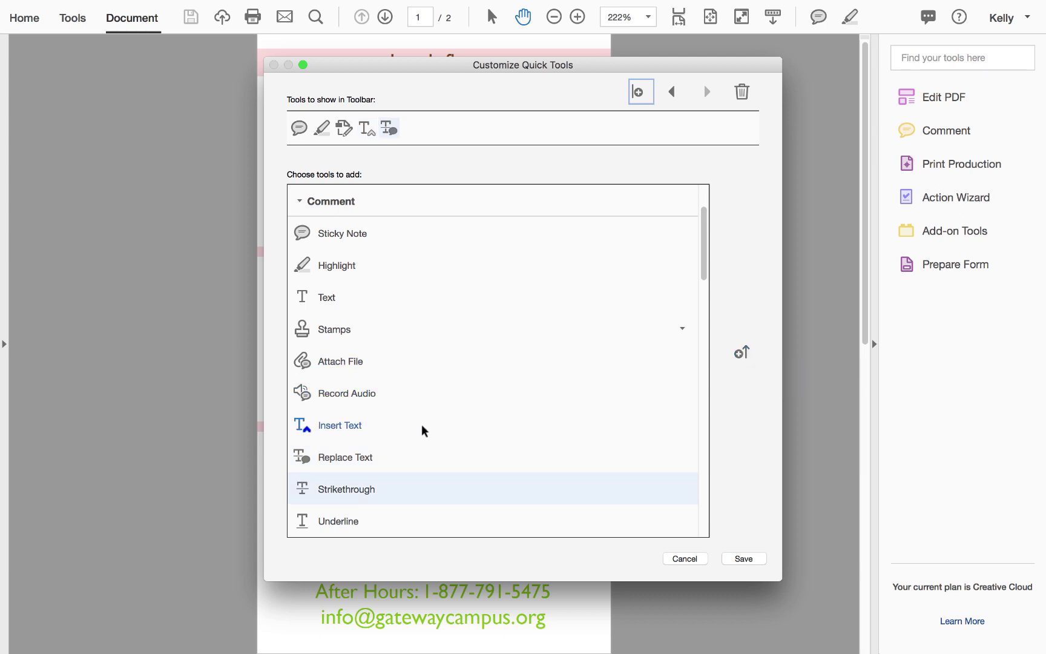
{"action": "scroll", "coordinate": [423, 428], "scroll_direction": "down", "scroll_amount": 3}
{"action": "scroll", "coordinate": [549, 406], "scroll_direction": "down", "scroll_amount": 2}
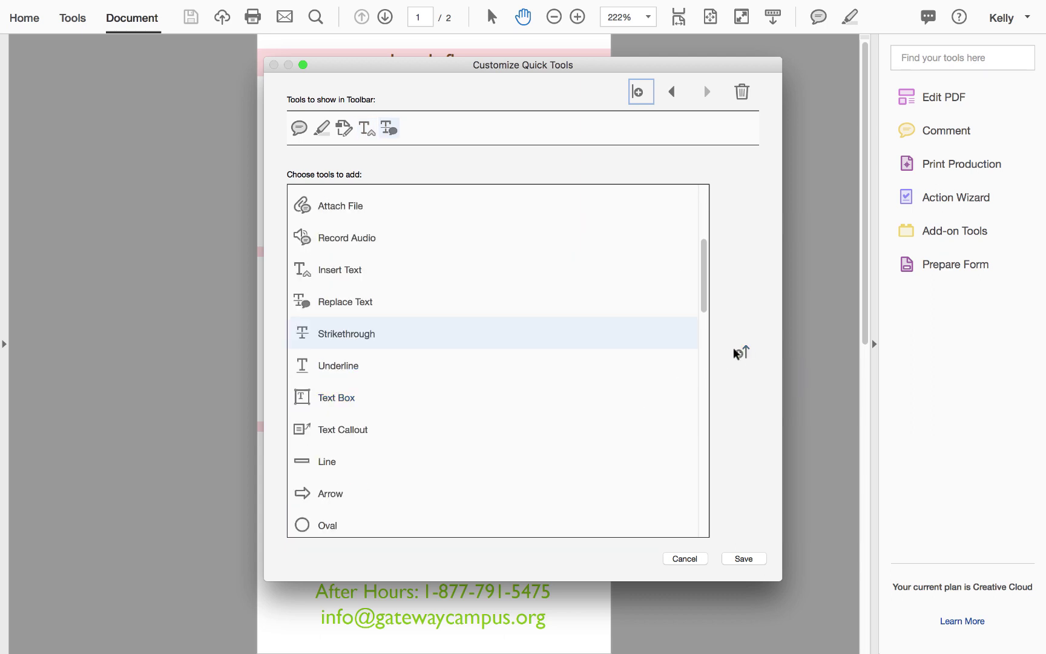
{"action": "left_click", "coordinate": [740, 356]}
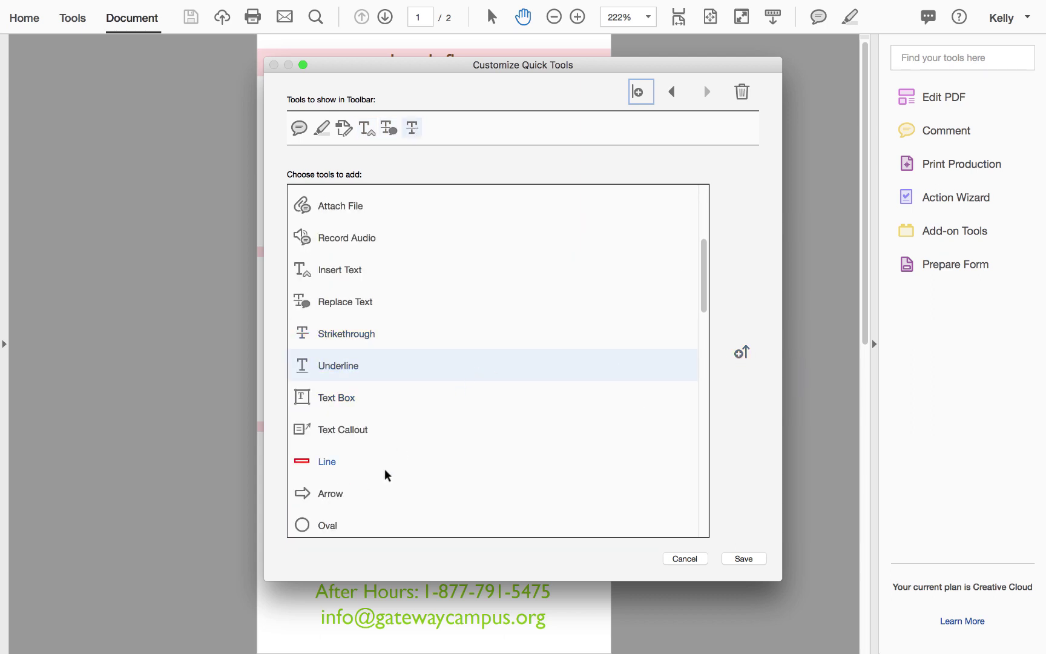
Add the Line and Rectangle drawing tools to the quick tools and collapse the Comment category.
{"action": "scroll", "coordinate": [375, 466], "scroll_direction": "down", "scroll_amount": 2}
{"action": "left_click", "coordinate": [329, 401]}
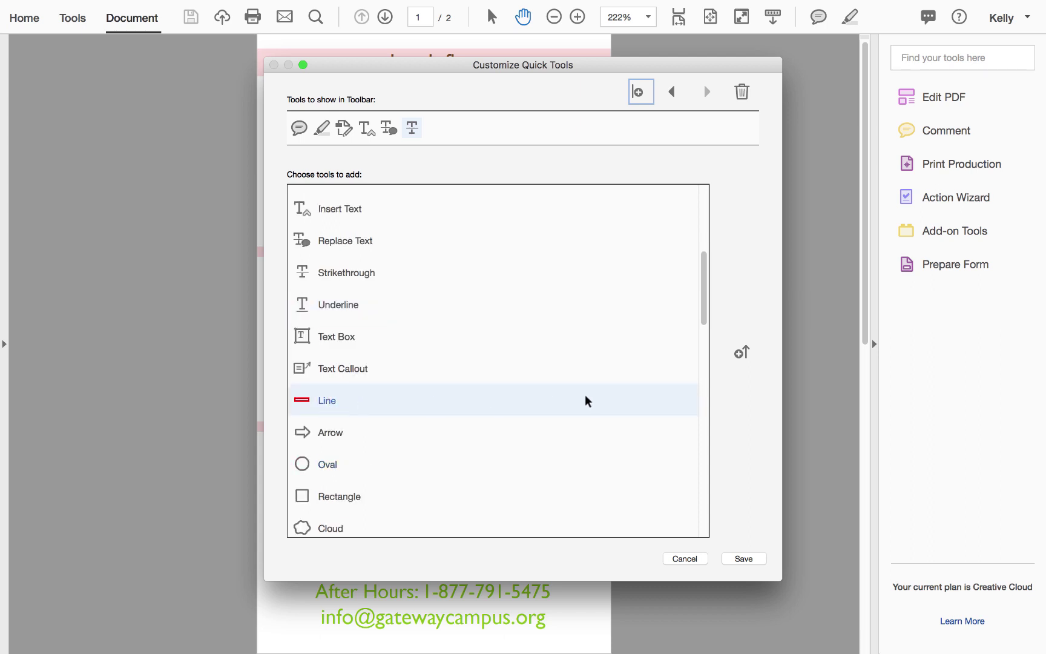
{"action": "left_click", "coordinate": [743, 352]}
{"action": "left_click", "coordinate": [381, 496]}
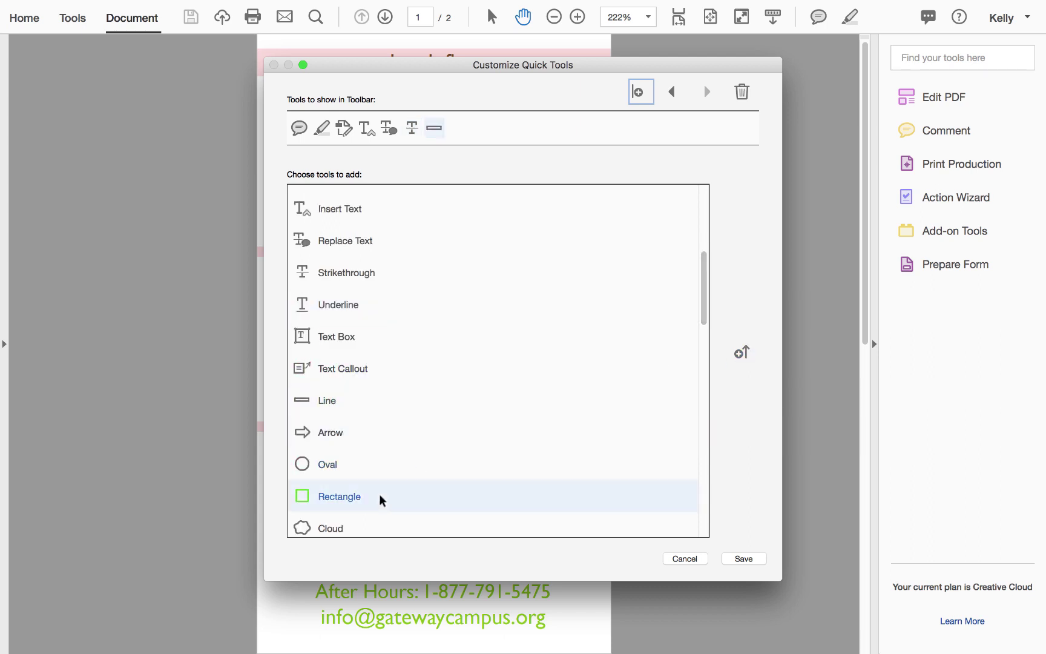
{"action": "left_click", "coordinate": [742, 352]}
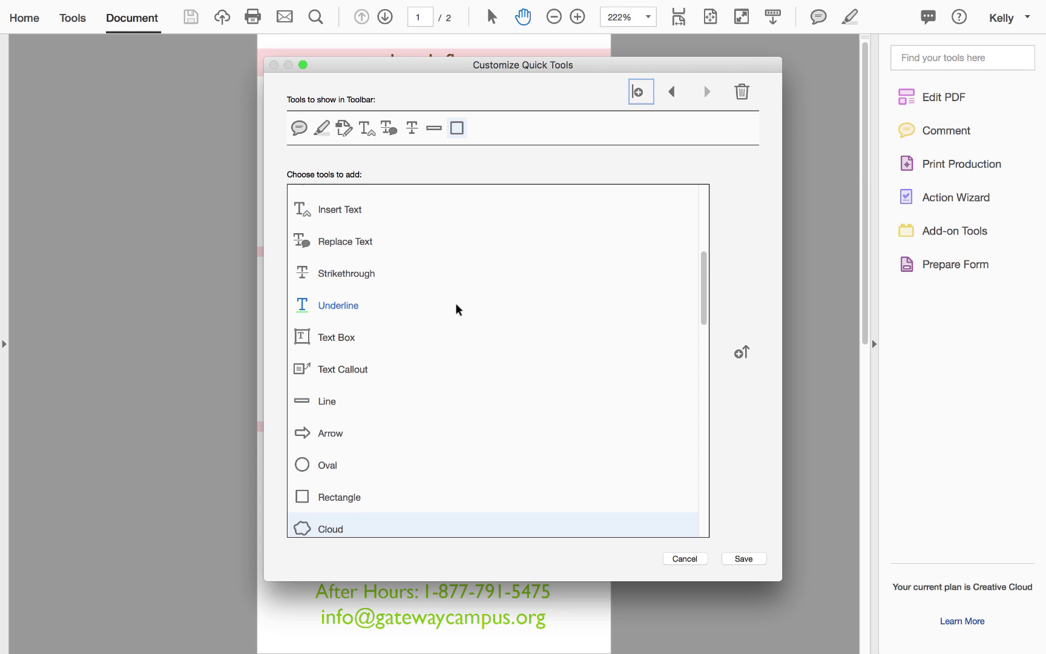
{"action": "scroll", "coordinate": [456, 308], "scroll_direction": "up", "scroll_amount": 3}
{"action": "scroll", "coordinate": [457, 309], "scroll_direction": "up", "scroll_amount": 7}
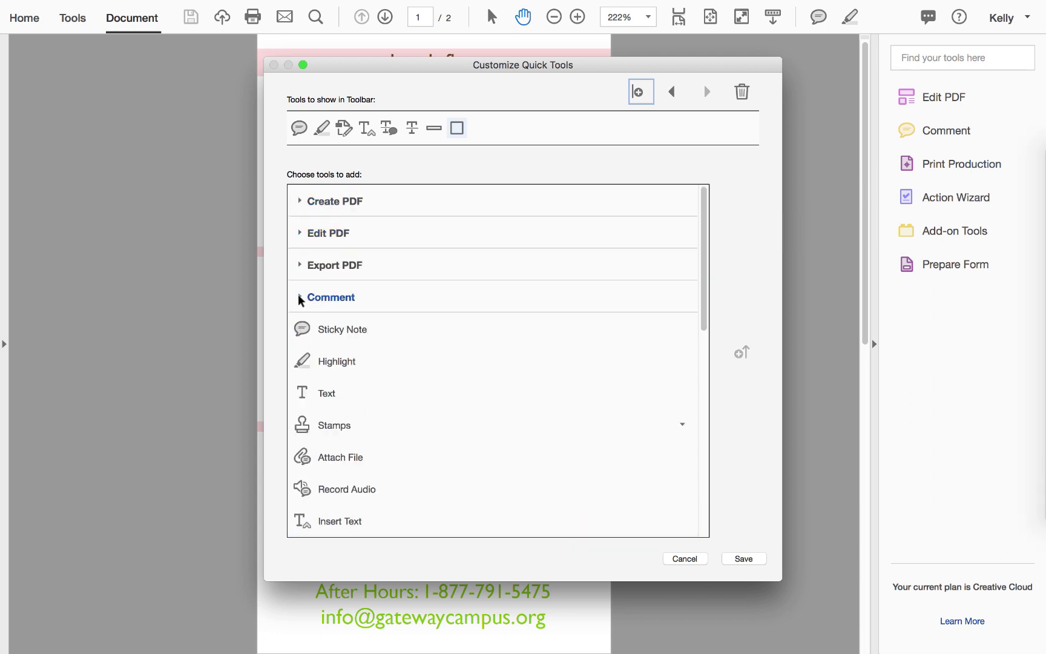
{"action": "left_click", "coordinate": [300, 299]}
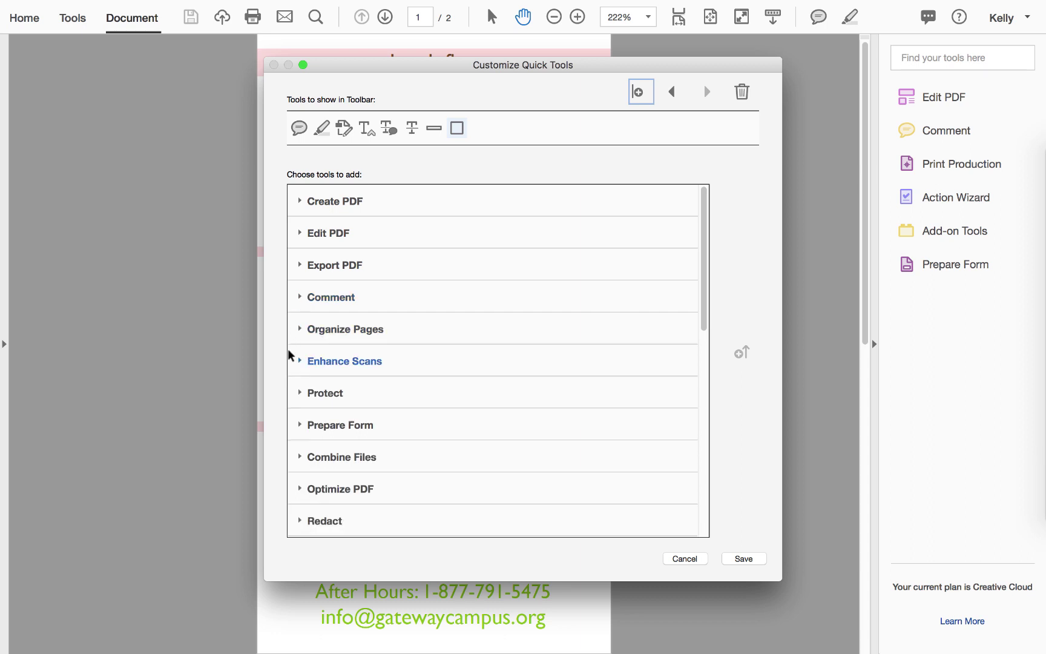
Add Mark Selected Comments, Unmark Selected Comments and Mark Marked Comments from the Add-on Tools category to the quick tools.
{"action": "scroll", "coordinate": [315, 412], "scroll_direction": "down", "scroll_amount": 3}
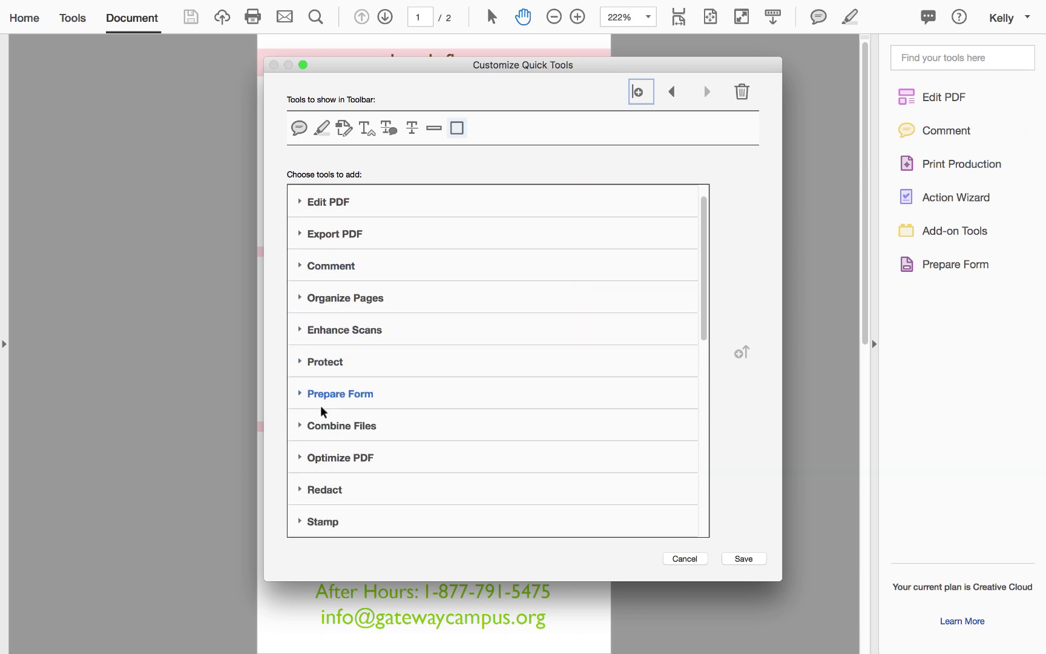
{"action": "scroll", "coordinate": [316, 431], "scroll_direction": "down", "scroll_amount": 5}
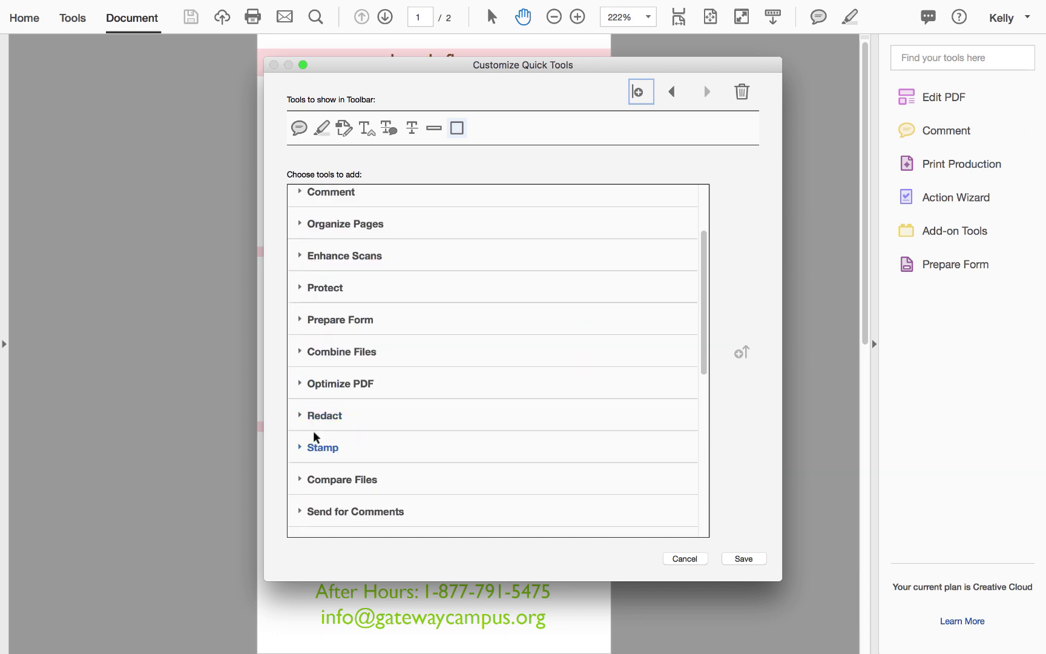
{"action": "scroll", "coordinate": [314, 437], "scroll_direction": "down", "scroll_amount": 5}
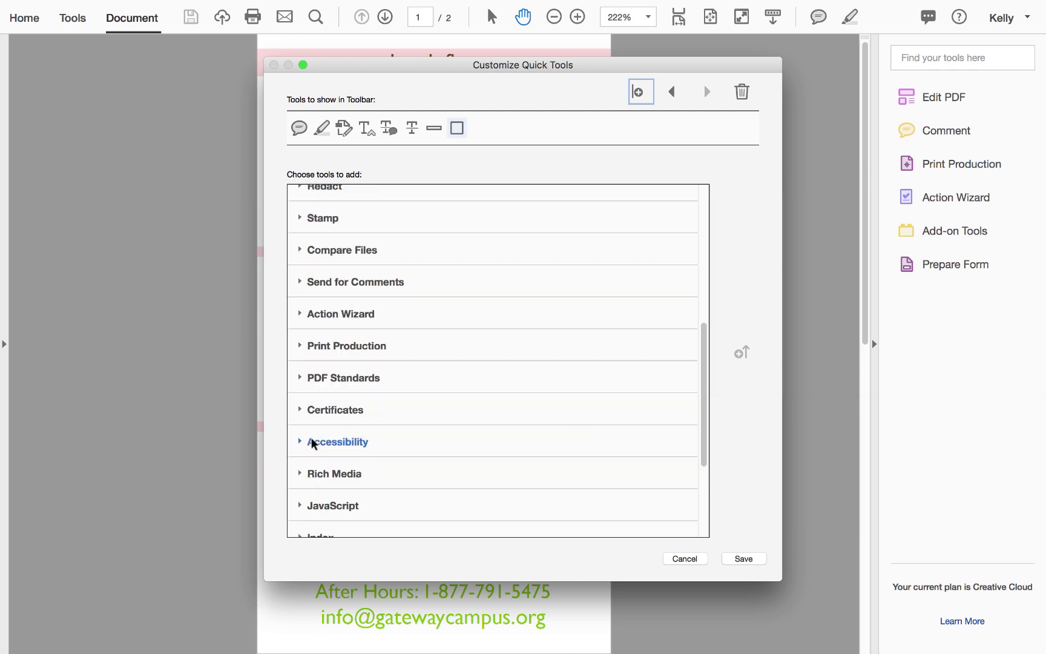
{"action": "scroll", "coordinate": [313, 448], "scroll_direction": "down", "scroll_amount": 2}
{"action": "scroll", "coordinate": [313, 448], "scroll_direction": "down", "scroll_amount": 4}
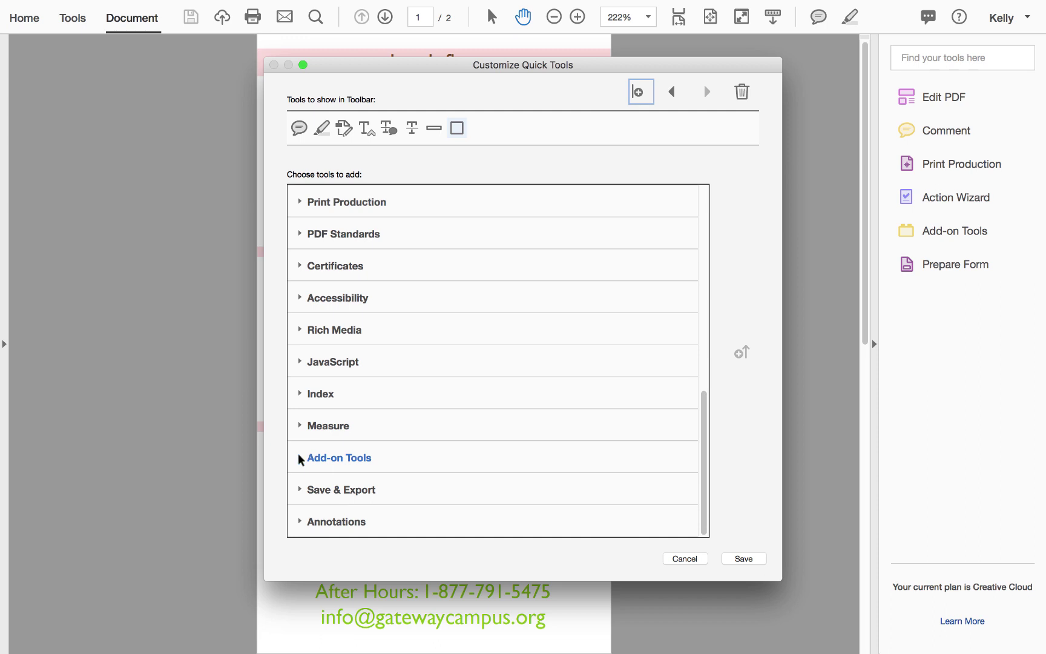
{"action": "left_click", "coordinate": [300, 460]}
{"action": "scroll", "coordinate": [362, 414], "scroll_direction": "down", "scroll_amount": 2}
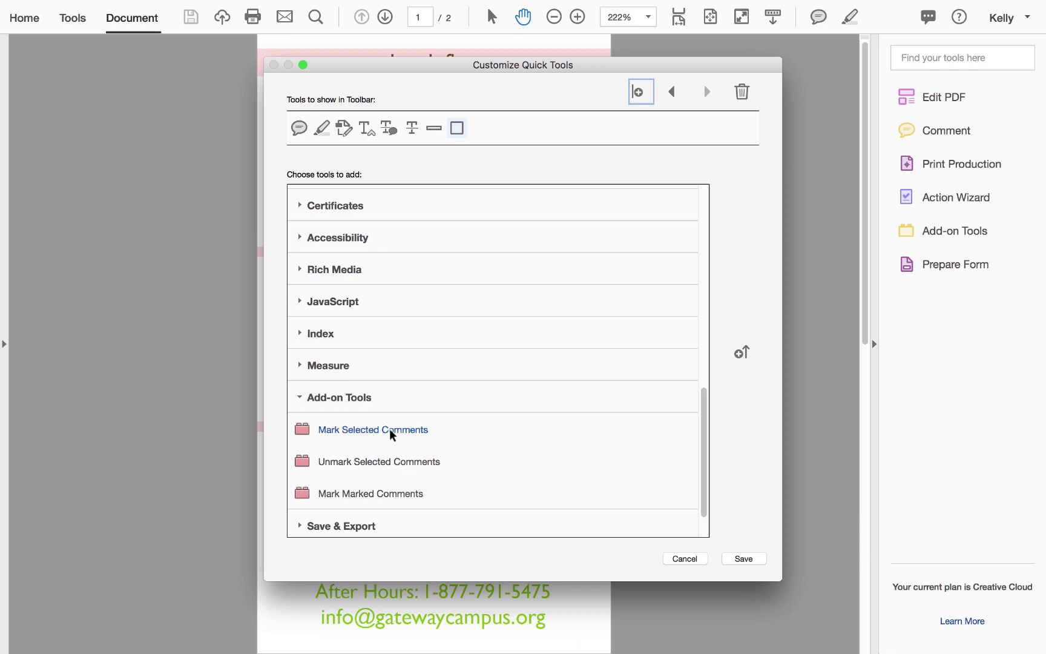
{"action": "left_click", "coordinate": [392, 433]}
{"action": "left_click", "coordinate": [742, 355]}
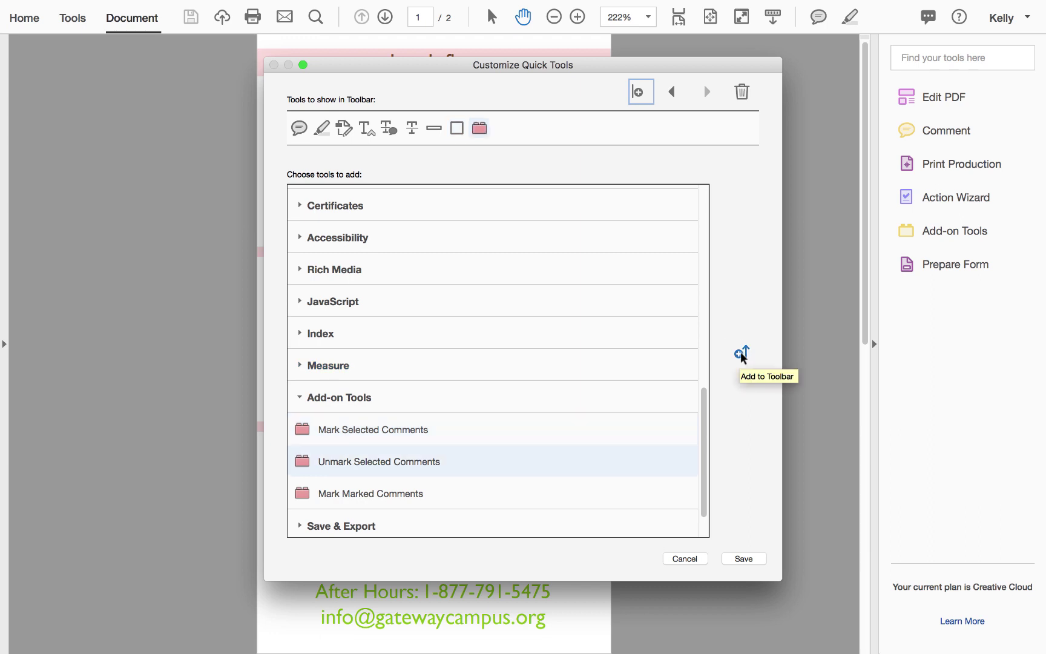
{"action": "left_click", "coordinate": [743, 356]}
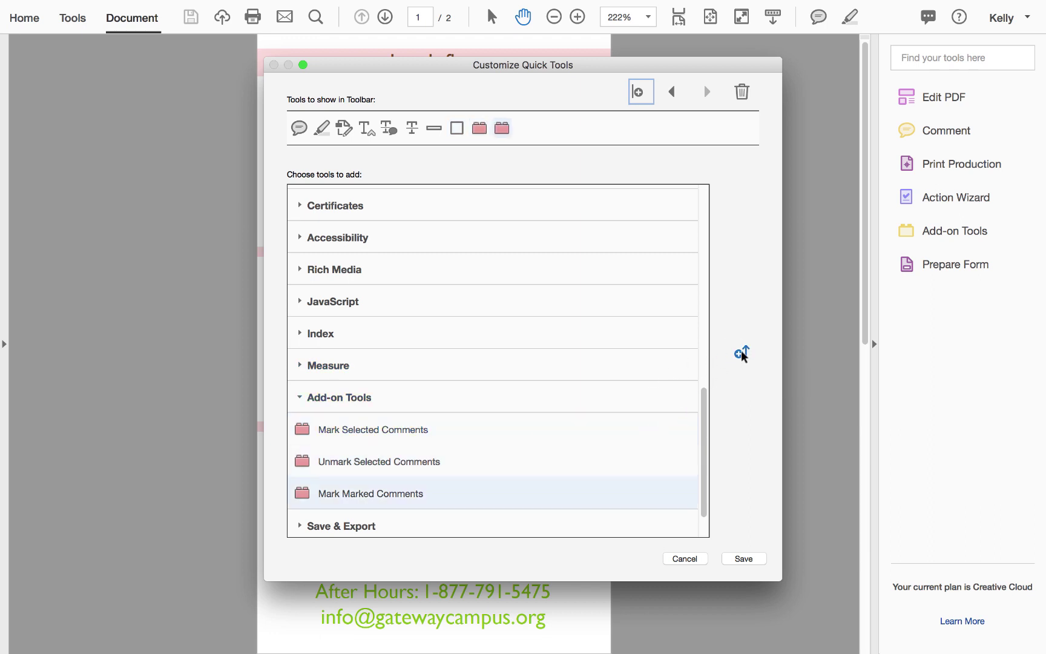
{"action": "left_click", "coordinate": [743, 355]}
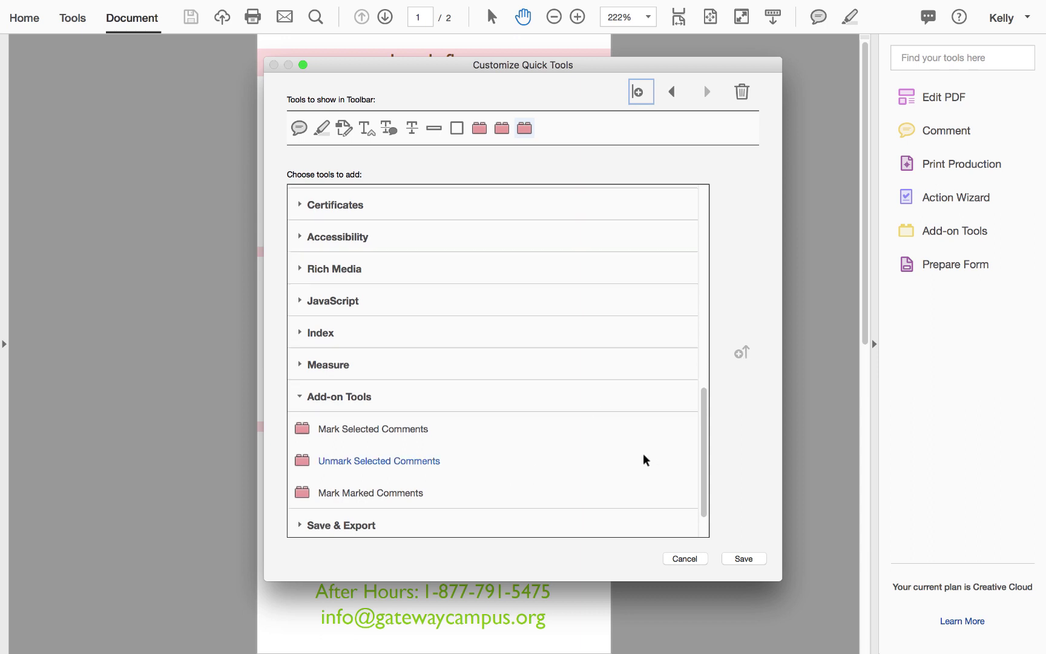
{"action": "scroll", "coordinate": [645, 460], "scroll_direction": "down", "scroll_amount": 1}
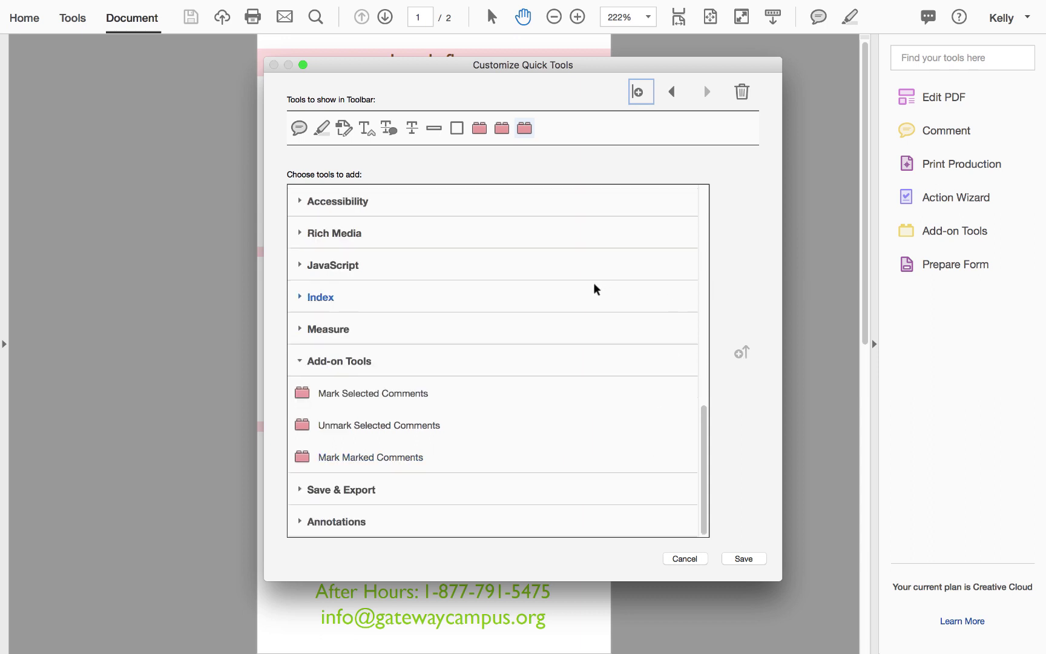
Collapse the Add-on Tools category and save the customized quick tools.
{"action": "left_click", "coordinate": [300, 362]}
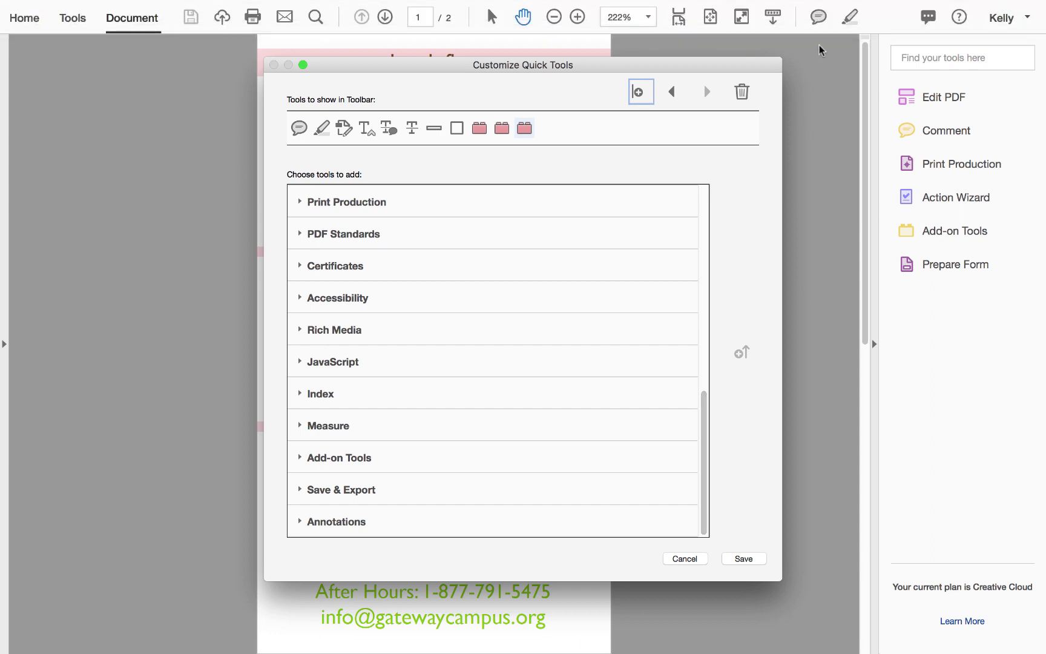
{"action": "left_click", "coordinate": [738, 558]}
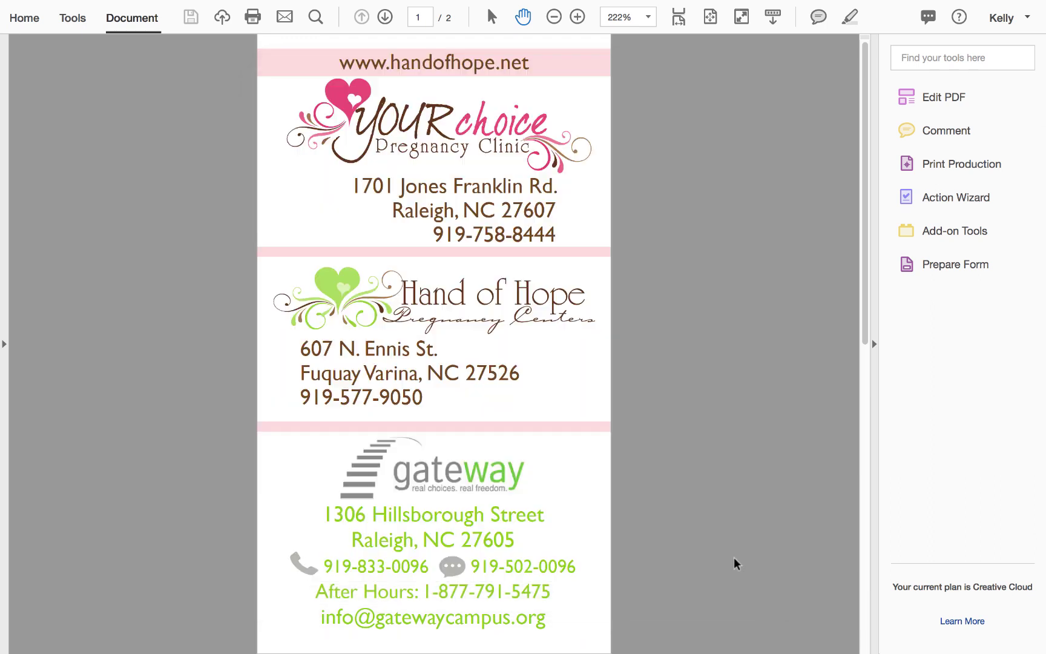
Open the Comment and Print Production toolsets in turn to view their tools, closing each one.
{"action": "left_click", "coordinate": [916, 131]}
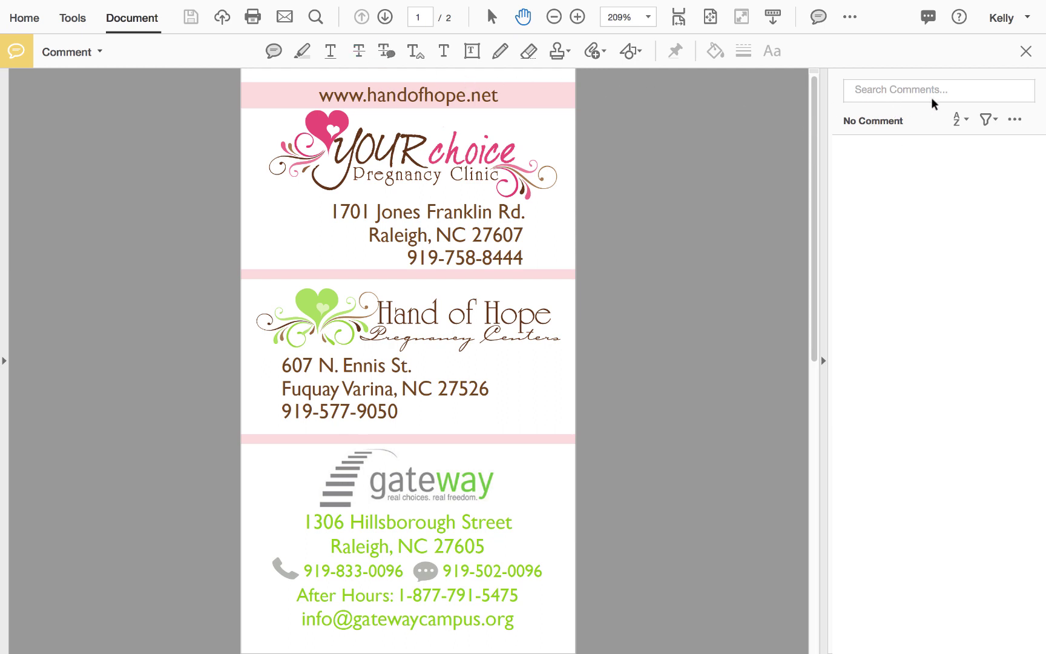
{"action": "left_click", "coordinate": [1029, 54]}
{"action": "left_click", "coordinate": [979, 156]}
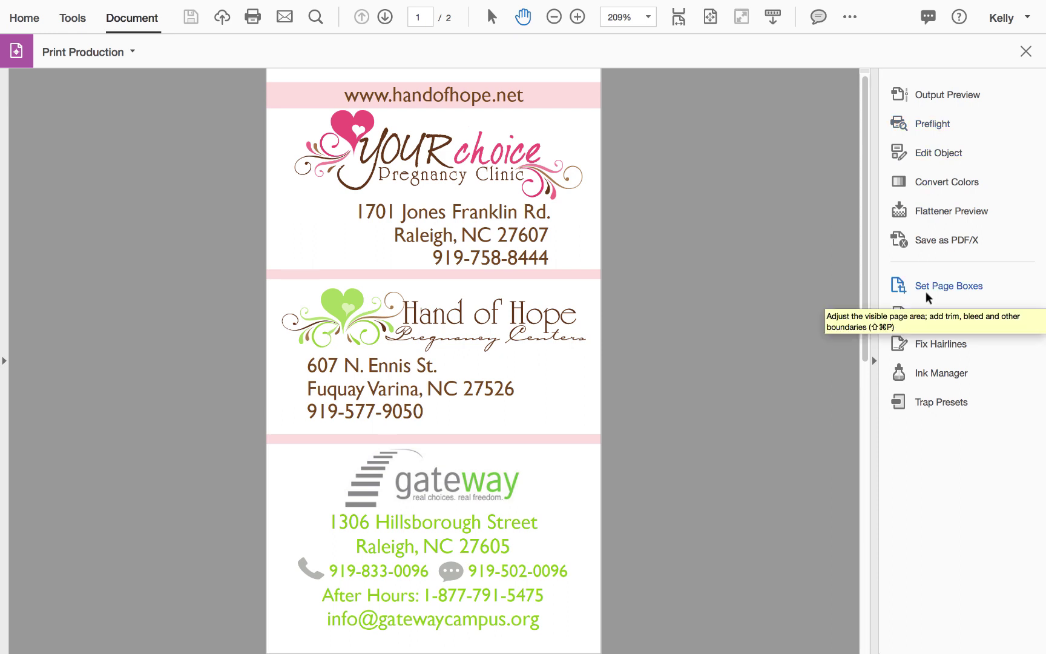
{"action": "left_click", "coordinate": [1025, 53]}
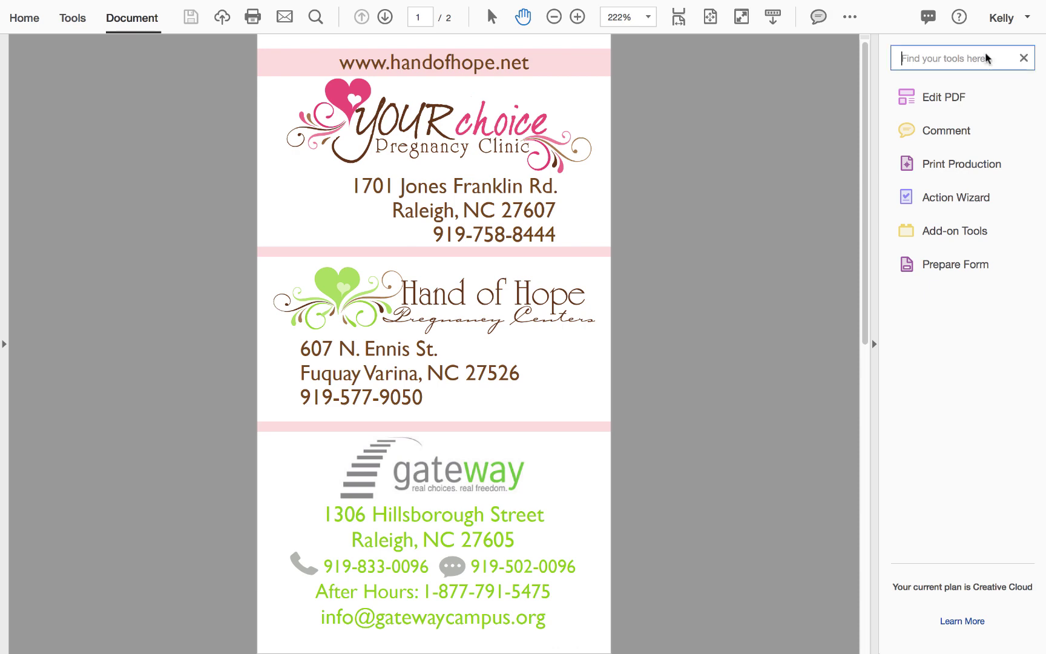
Search the tools for "measu", open the Measuring Tool to view its options, and close the Measure toolset.
{"action": "type", "text": "measu"}
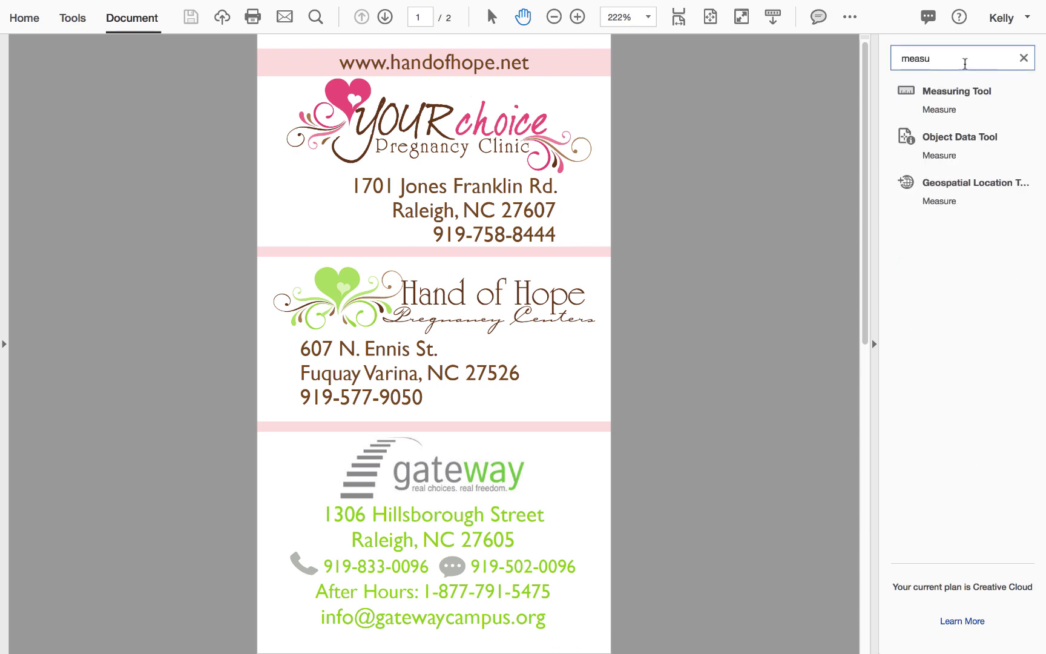
{"action": "left_click", "coordinate": [956, 87]}
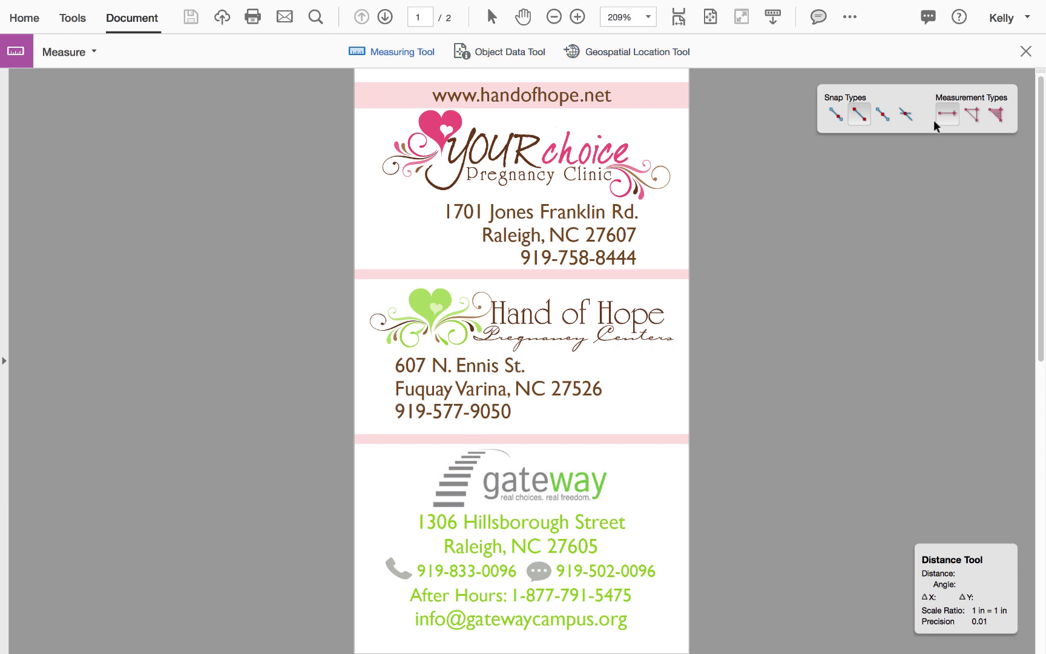
{"action": "left_click", "coordinate": [1026, 52]}
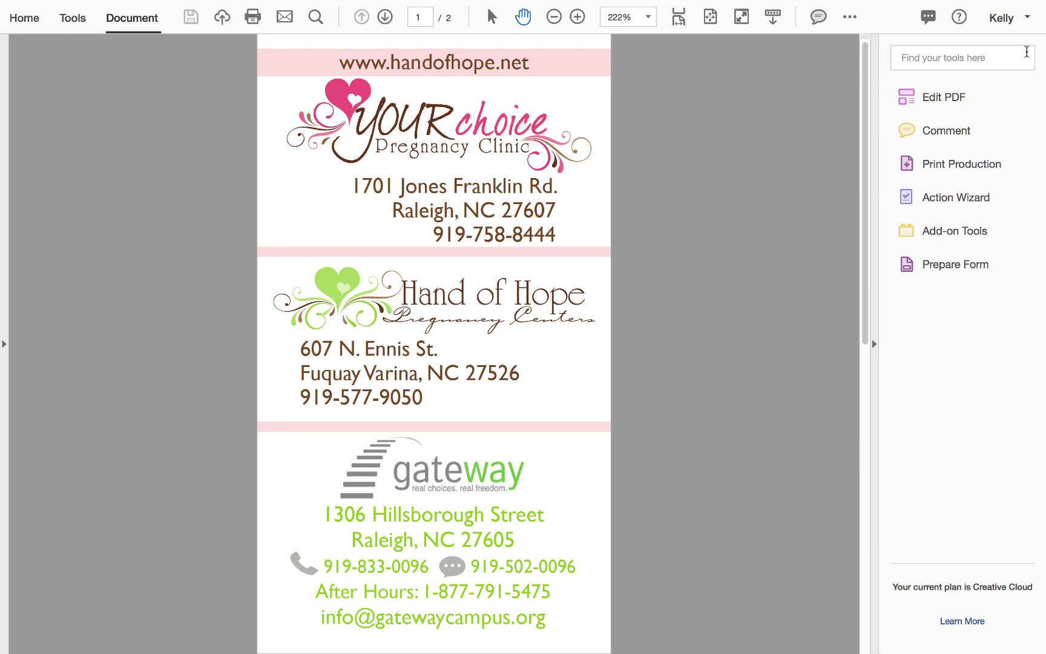
Examine the overflow list of quick tools in the document view and with the Action Wizard toolset open.
{"action": "mouse_move", "coordinate": [902, 5]}
{"action": "left_click", "coordinate": [850, 19]}
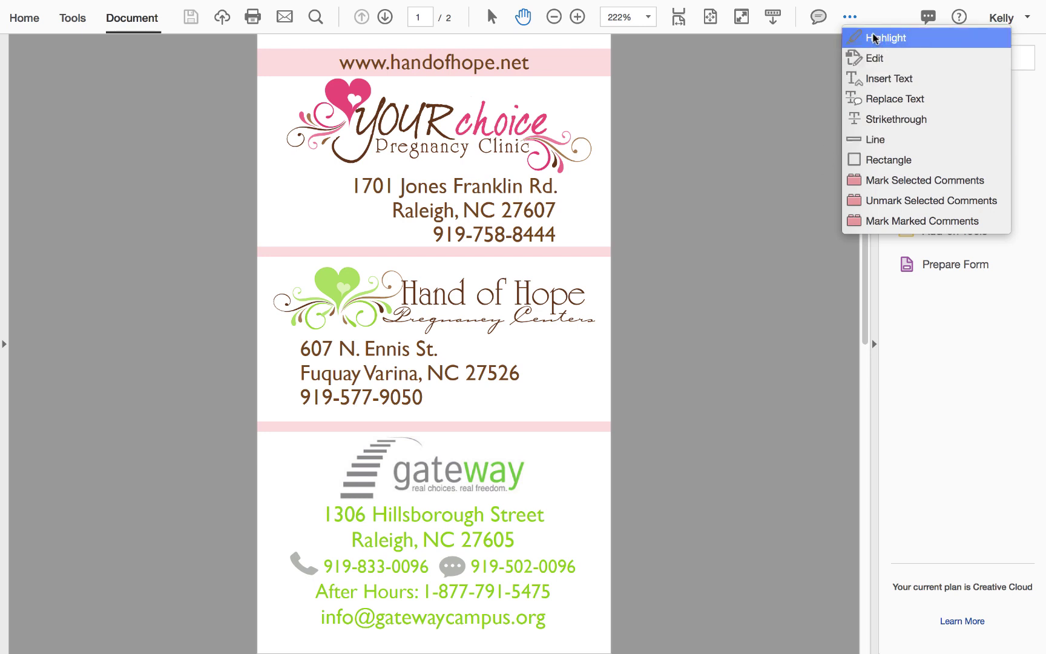
{"action": "left_click", "coordinate": [784, 124]}
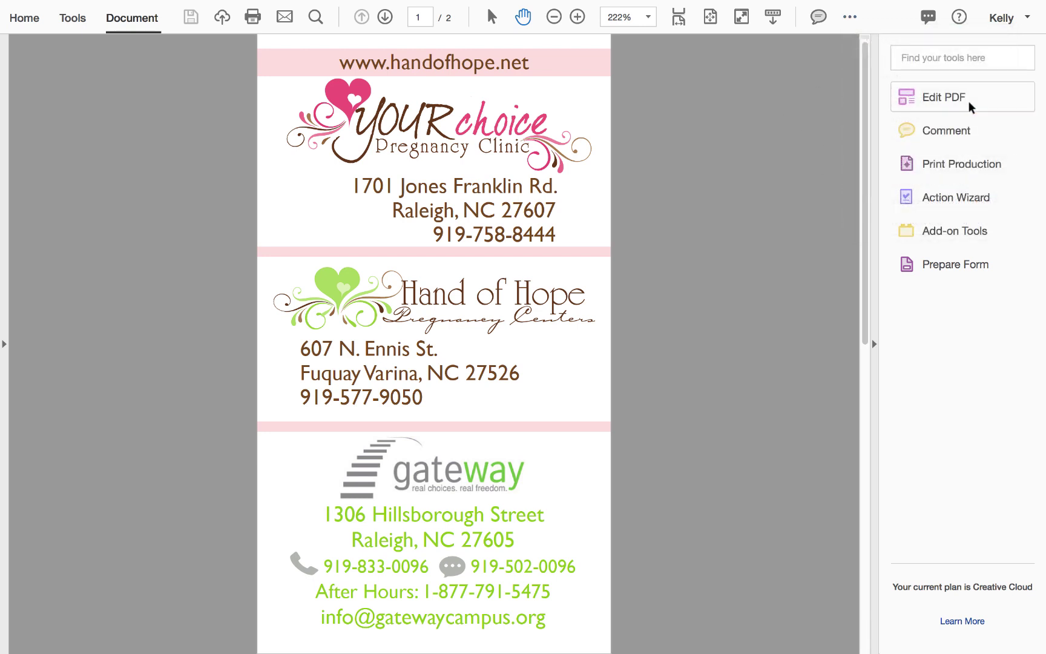
{"action": "left_click", "coordinate": [954, 196]}
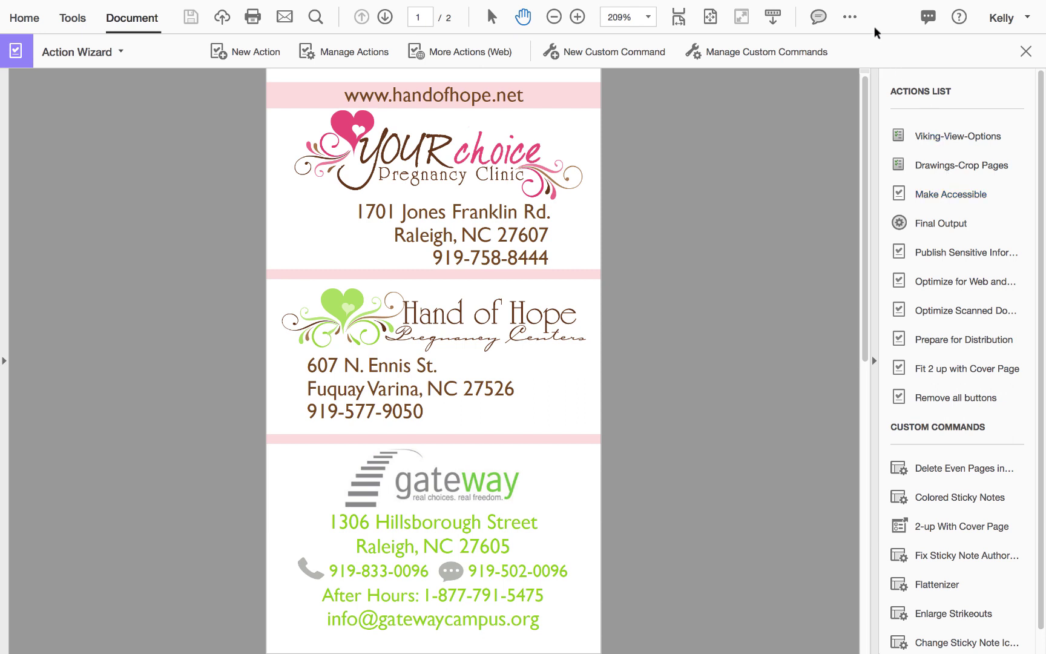
{"action": "left_click", "coordinate": [851, 15]}
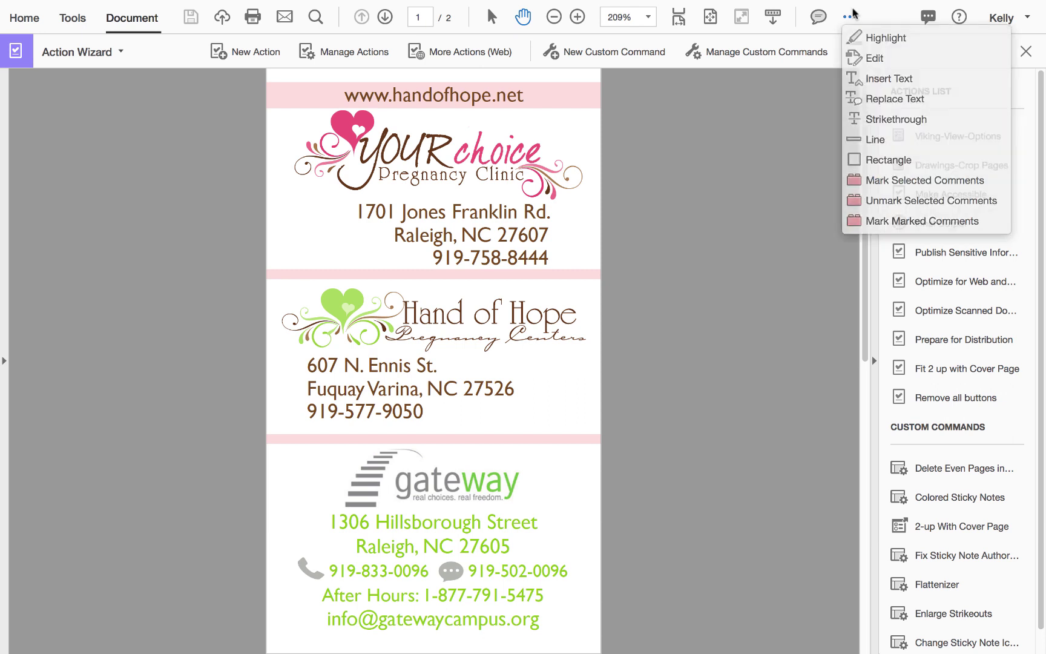
{"action": "left_click", "coordinate": [852, 15]}
{"action": "left_click", "coordinate": [1023, 51]}
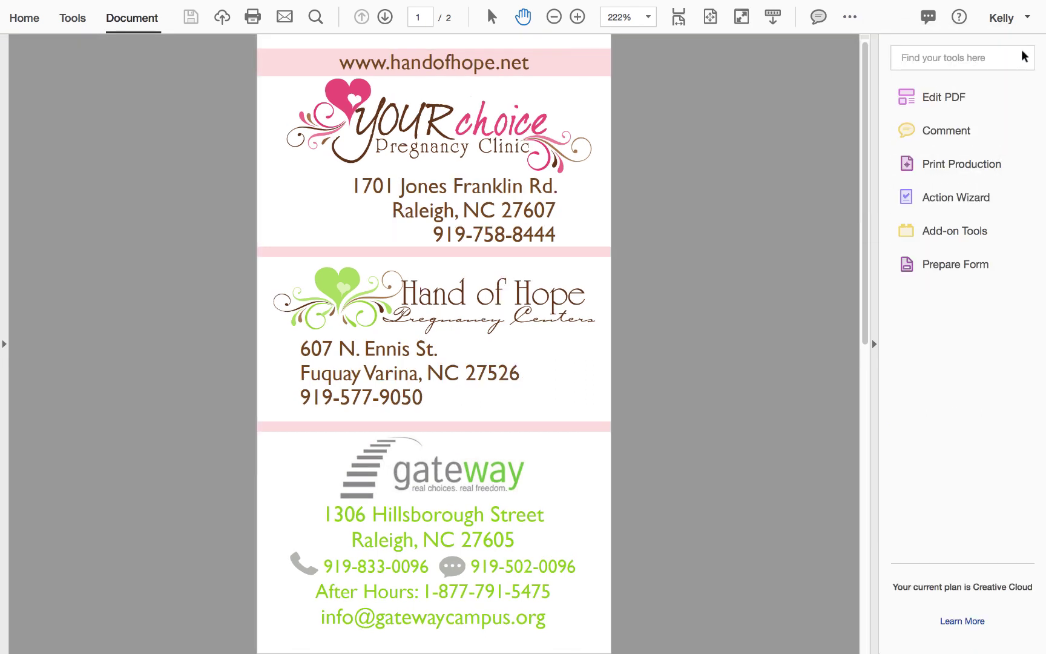
Open Prepare Form, examine the overflow quick tools there, and close the toolset.
{"action": "left_click", "coordinate": [946, 257]}
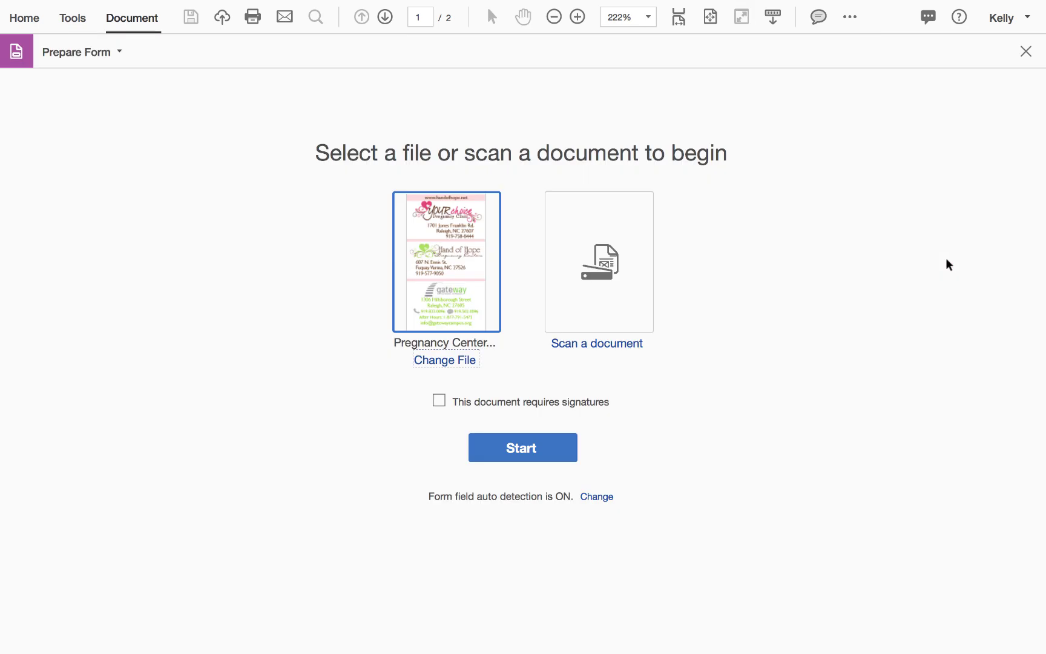
{"action": "left_click", "coordinate": [850, 17]}
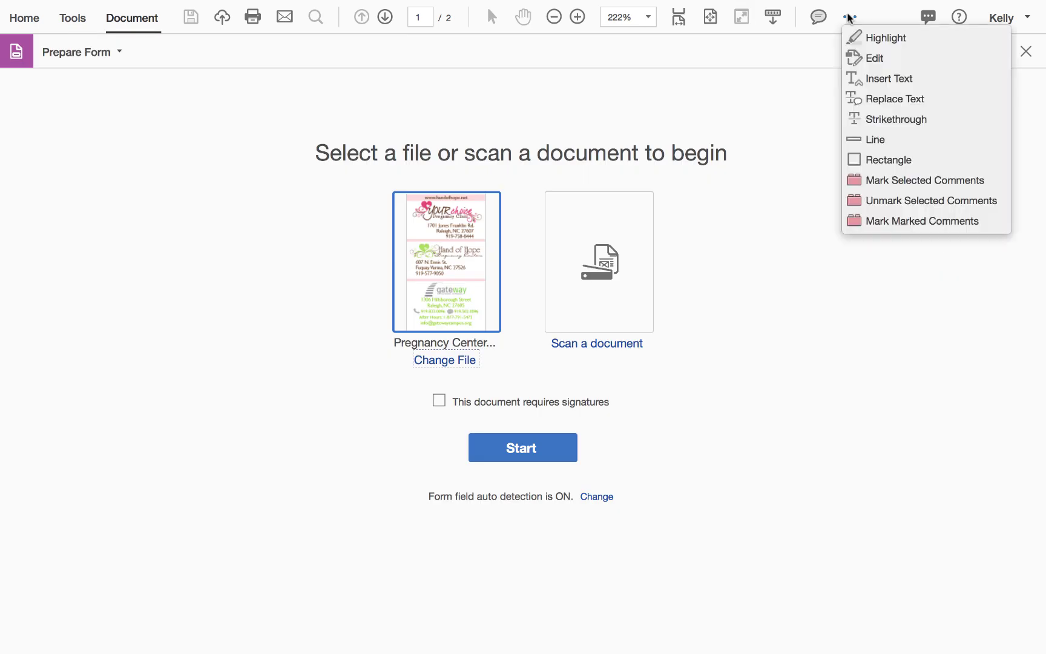
{"action": "left_click", "coordinate": [808, 98]}
{"action": "left_click", "coordinate": [1024, 51]}
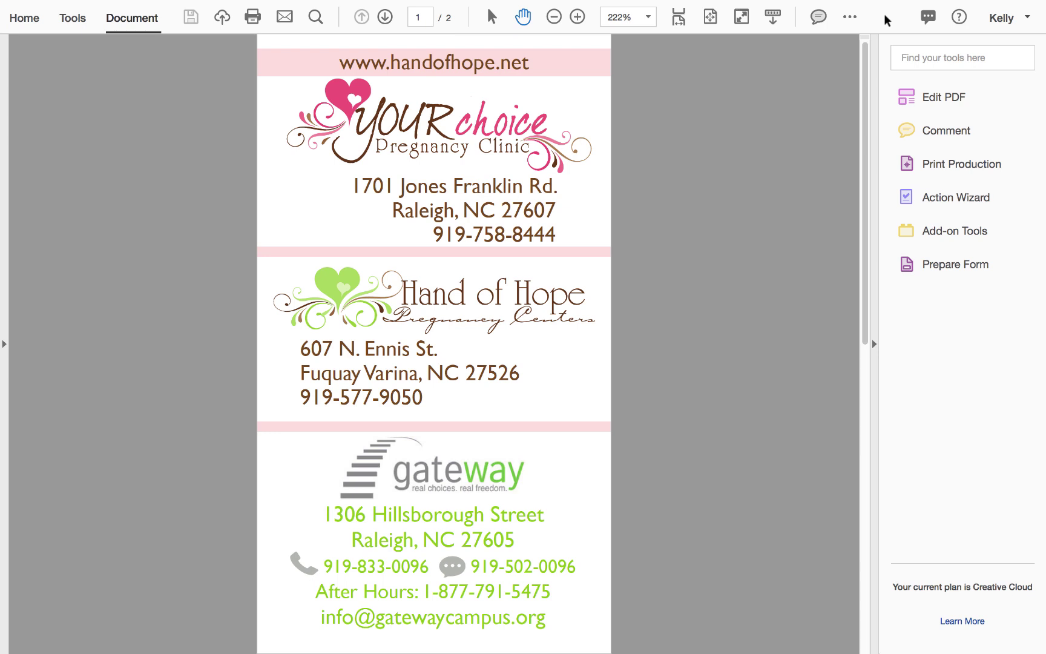
Open the Find box for the document twice and close it each time without searching.
{"action": "left_click", "coordinate": [317, 18]}
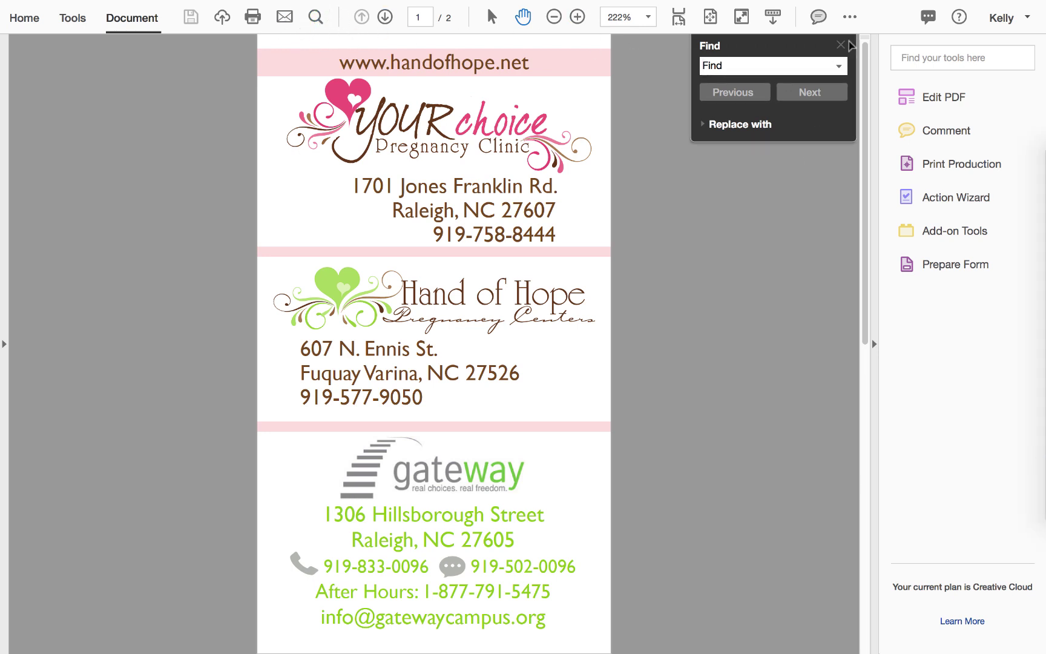
{"action": "left_click", "coordinate": [839, 44]}
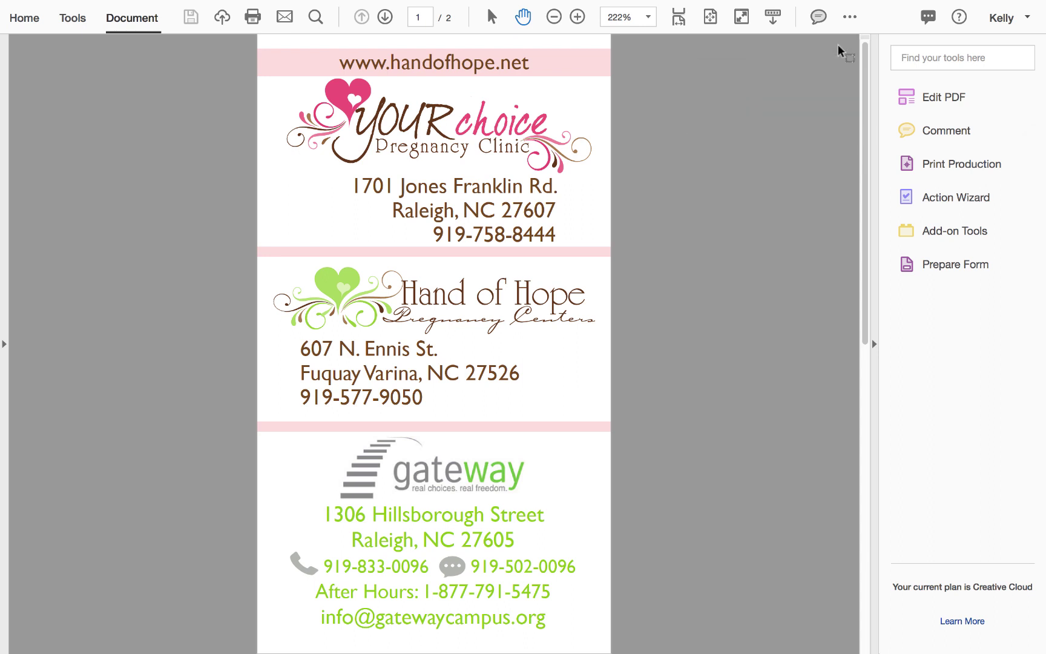
{"action": "key", "text": "super+f"}
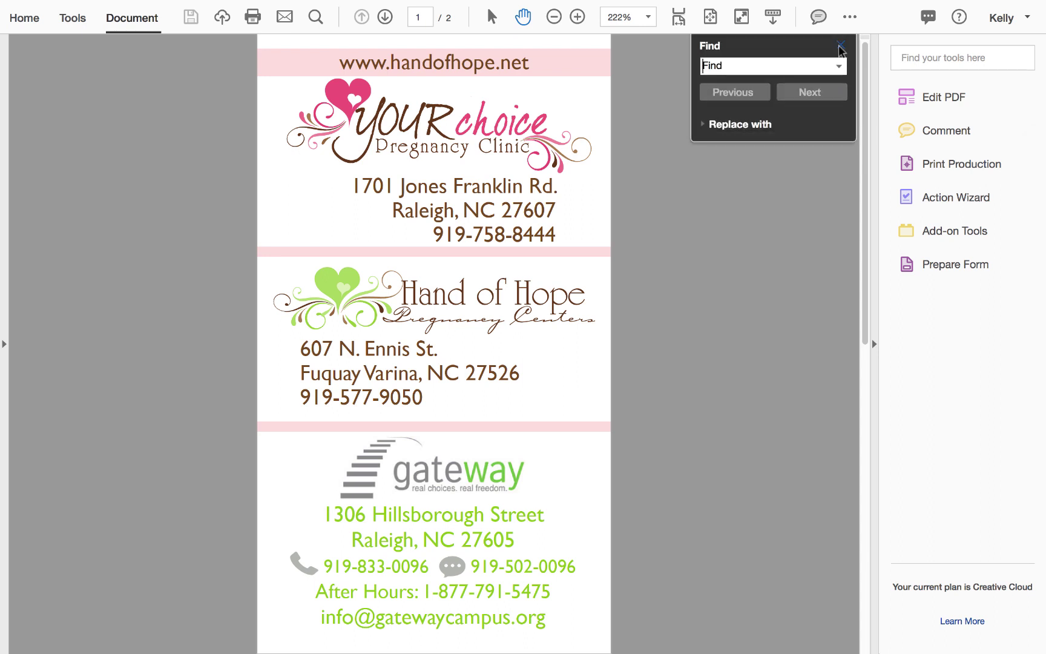
{"action": "left_click", "coordinate": [841, 46]}
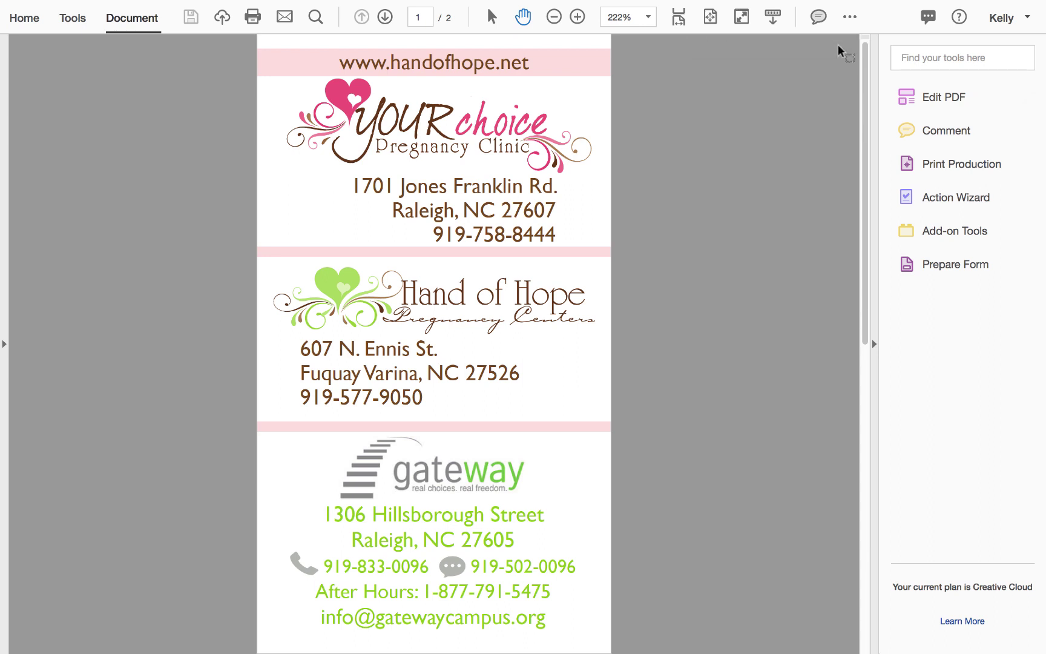
Remove the Save and Save Files to Adobe Document Cloud file tools from the toolbar.
{"action": "right_click", "coordinate": [878, 16]}
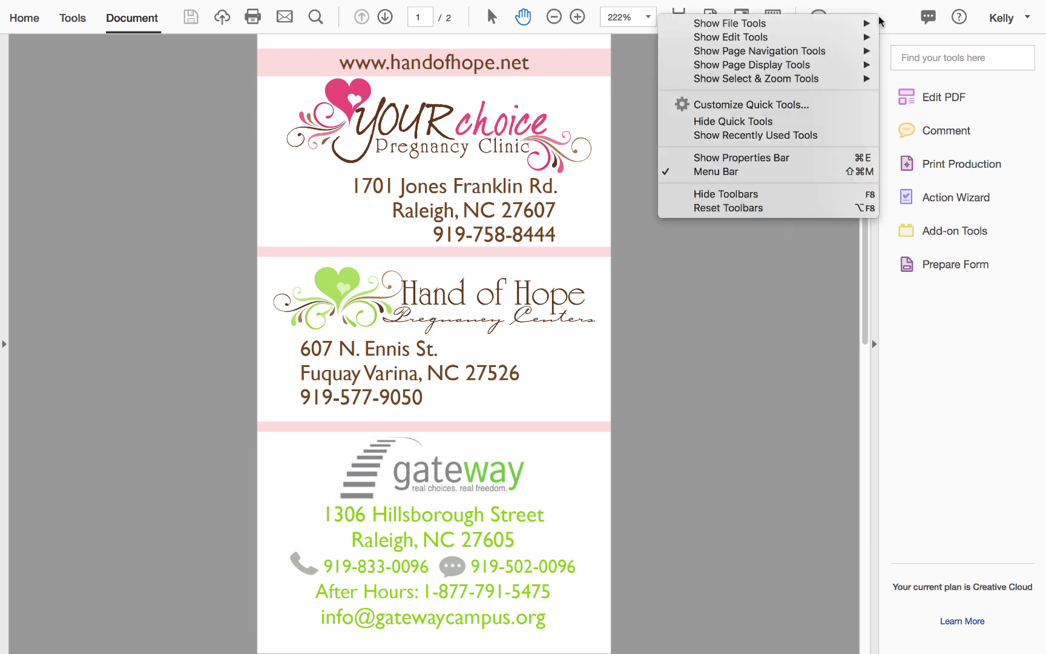
{"action": "mouse_move", "coordinate": [780, 82]}
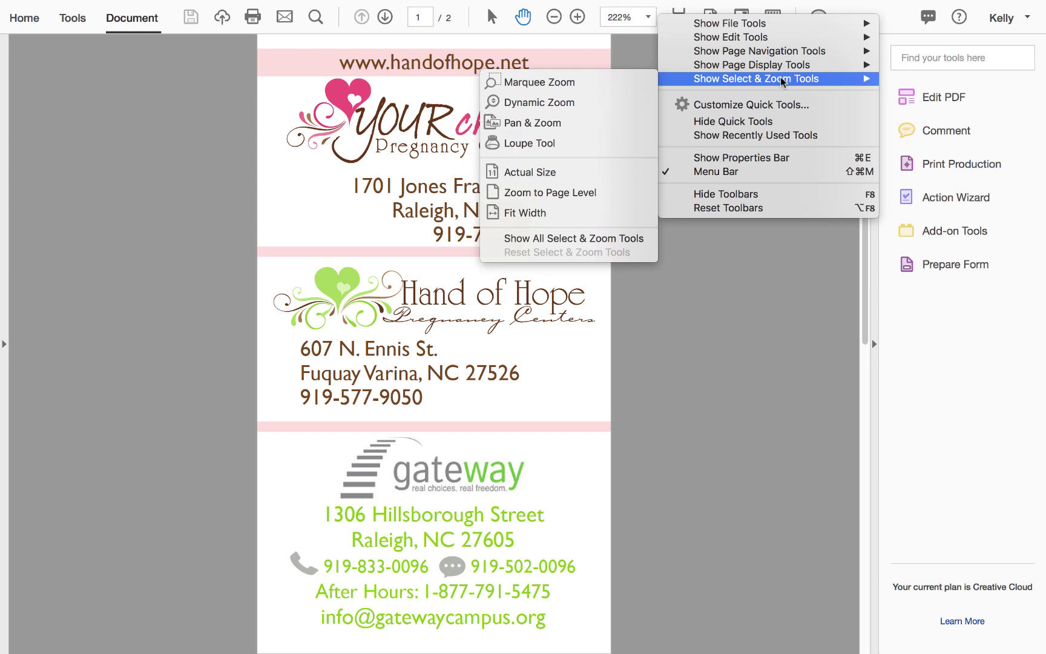
{"action": "mouse_move", "coordinate": [782, 24]}
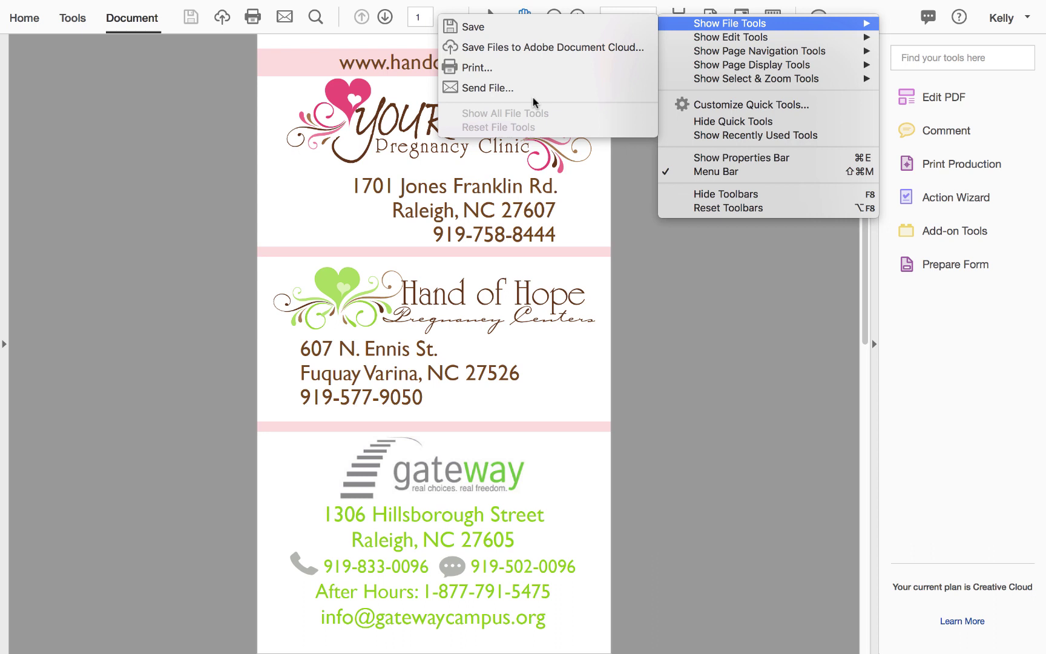
{"action": "left_click", "coordinate": [551, 26]}
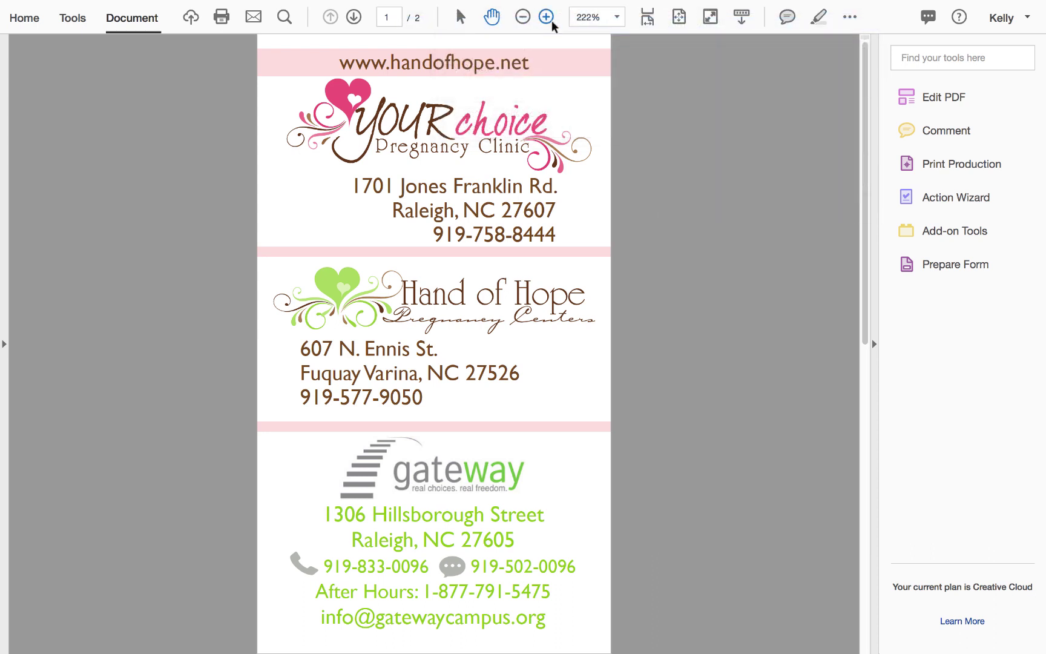
{"action": "right_click", "coordinate": [884, 18]}
{"action": "mouse_move", "coordinate": [846, 20]}
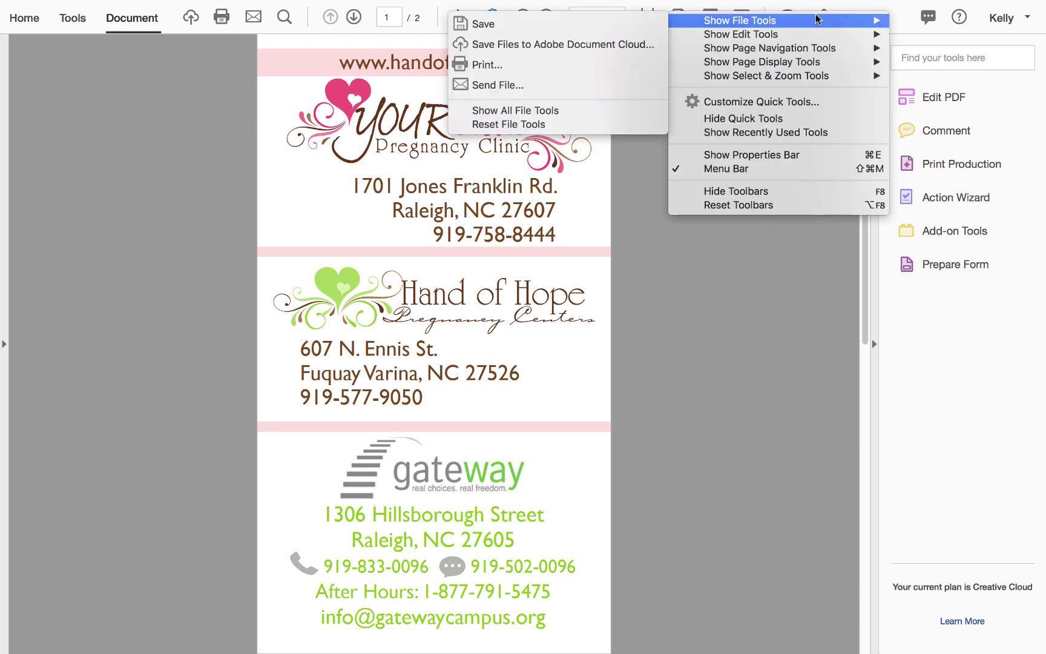
{"action": "left_click", "coordinate": [621, 43]}
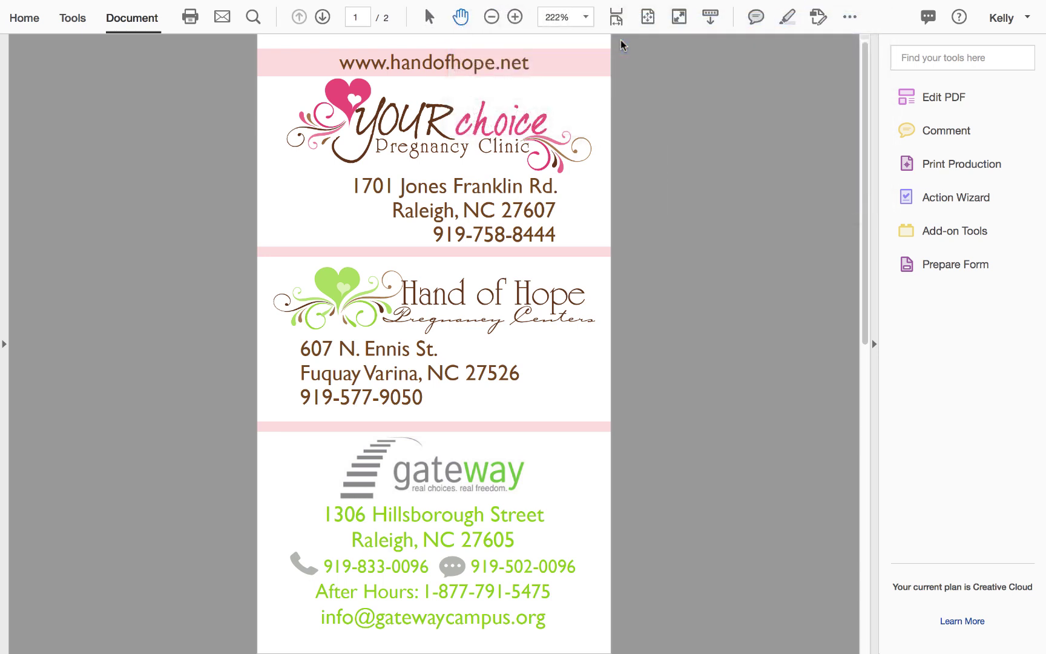
Remove the Print and Send File tools from the toolbar's file tools.
{"action": "right_click", "coordinate": [888, 20]}
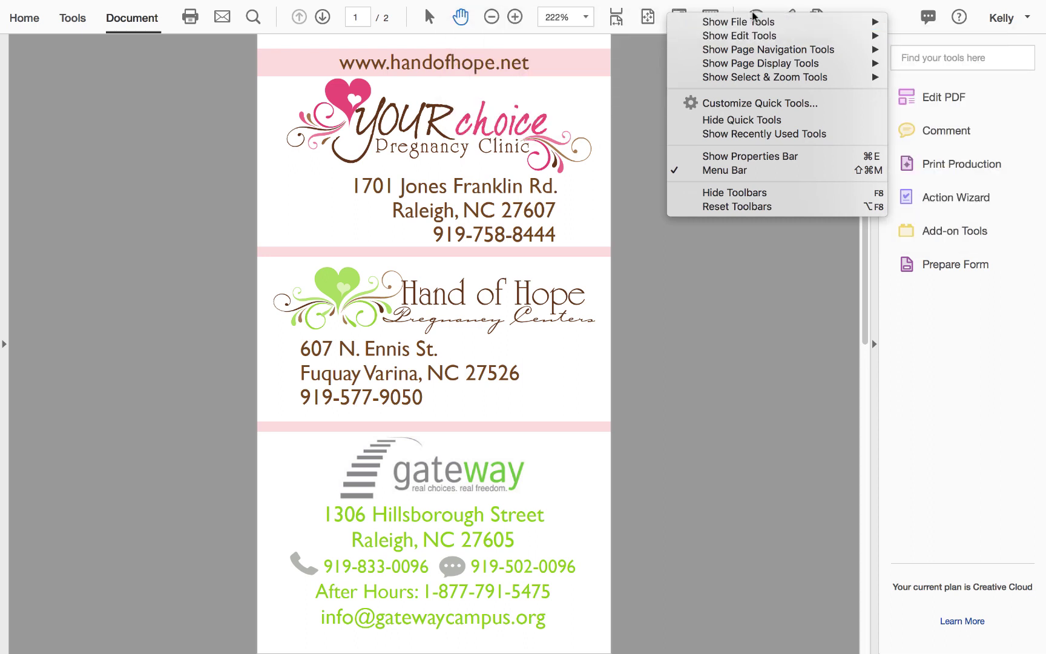
{"action": "mouse_move", "coordinate": [751, 19]}
{"action": "left_click", "coordinate": [583, 67]}
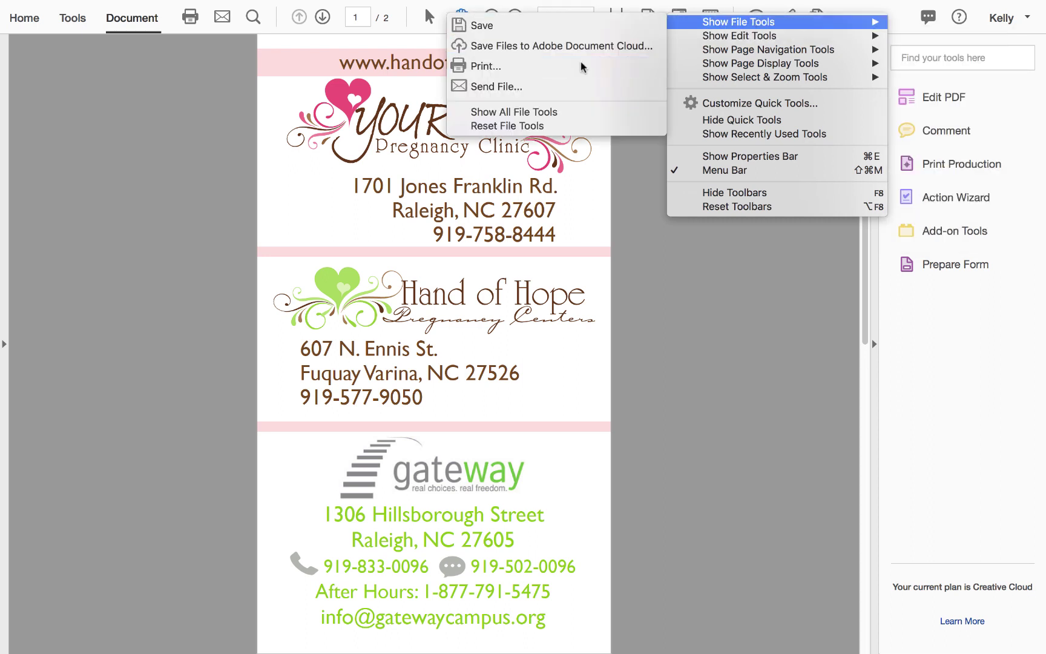
{"action": "right_click", "coordinate": [875, 18]}
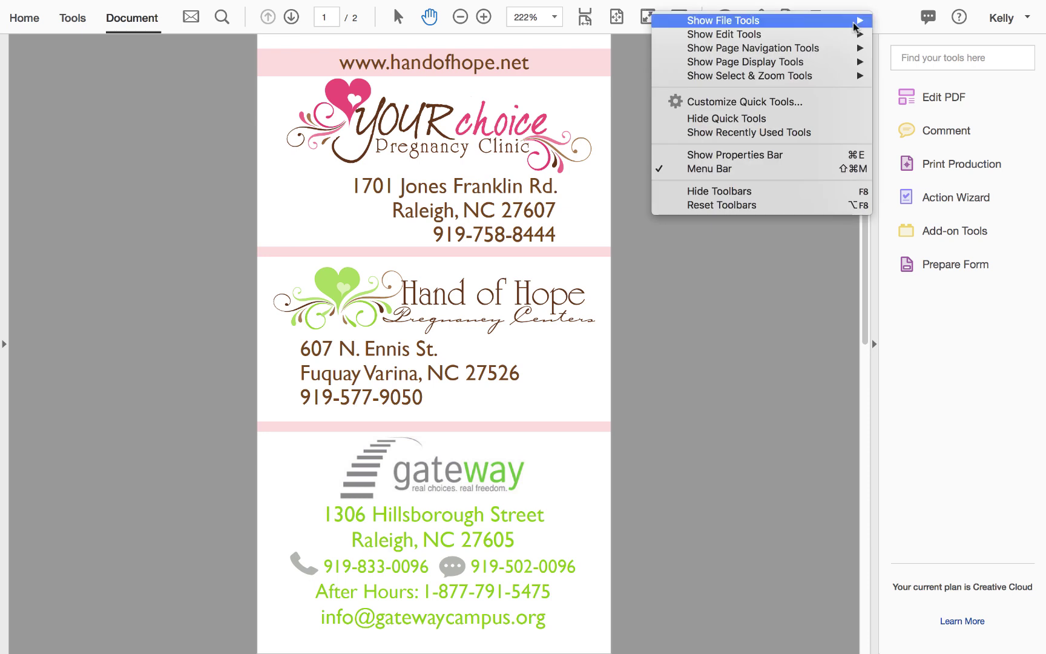
{"action": "mouse_move", "coordinate": [834, 22]}
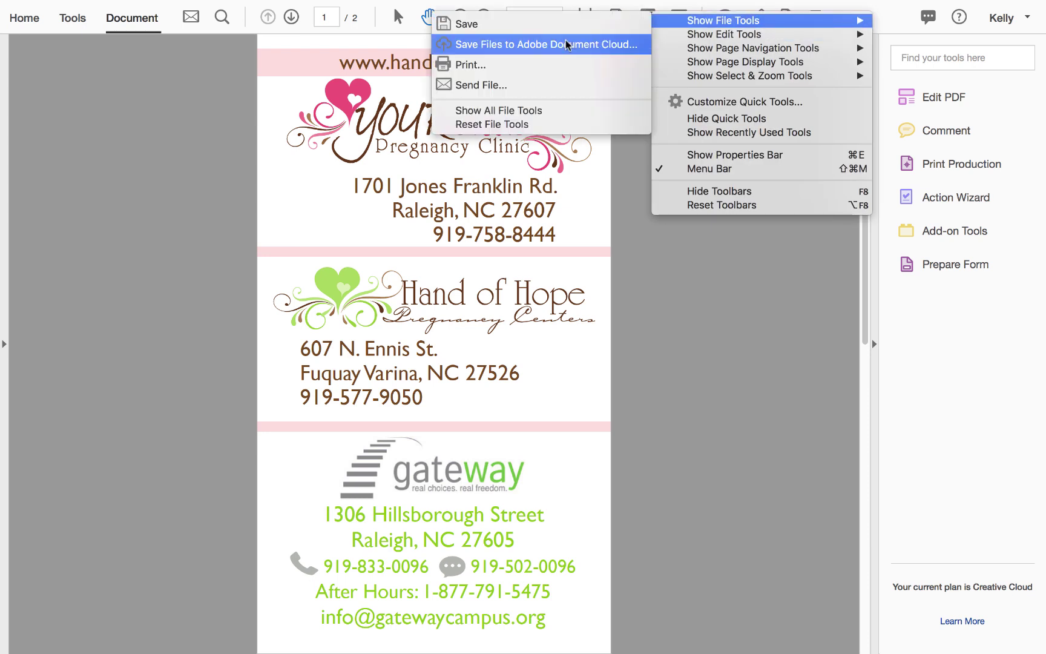
{"action": "left_click", "coordinate": [557, 86]}
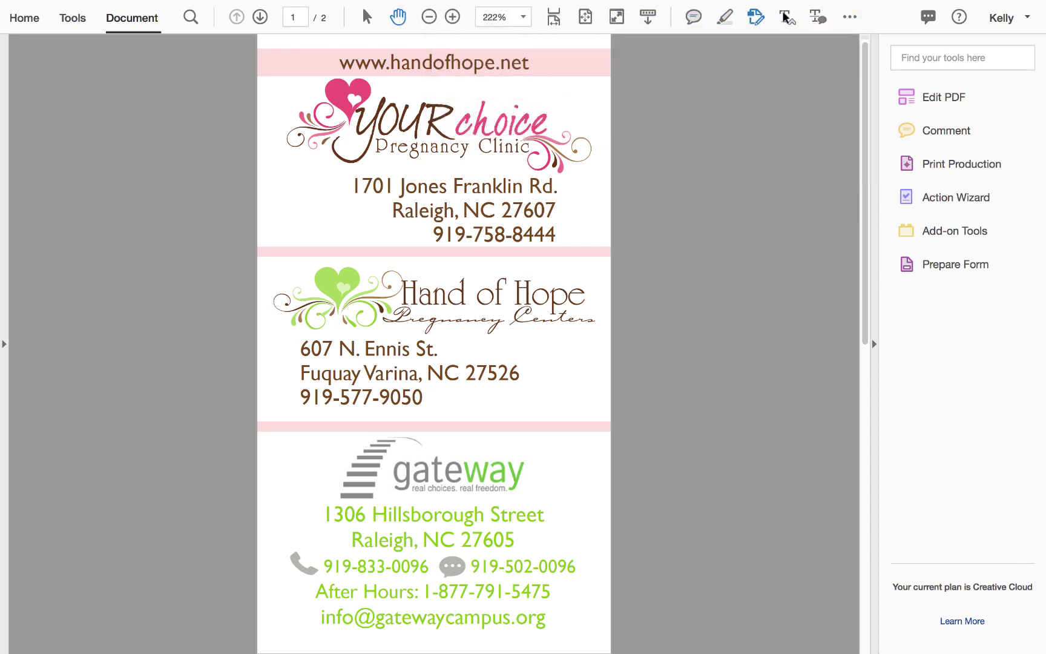
Add the First Page and Last Page navigation tools to the toolbar.
{"action": "right_click", "coordinate": [896, 15]}
{"action": "mouse_move", "coordinate": [822, 19]}
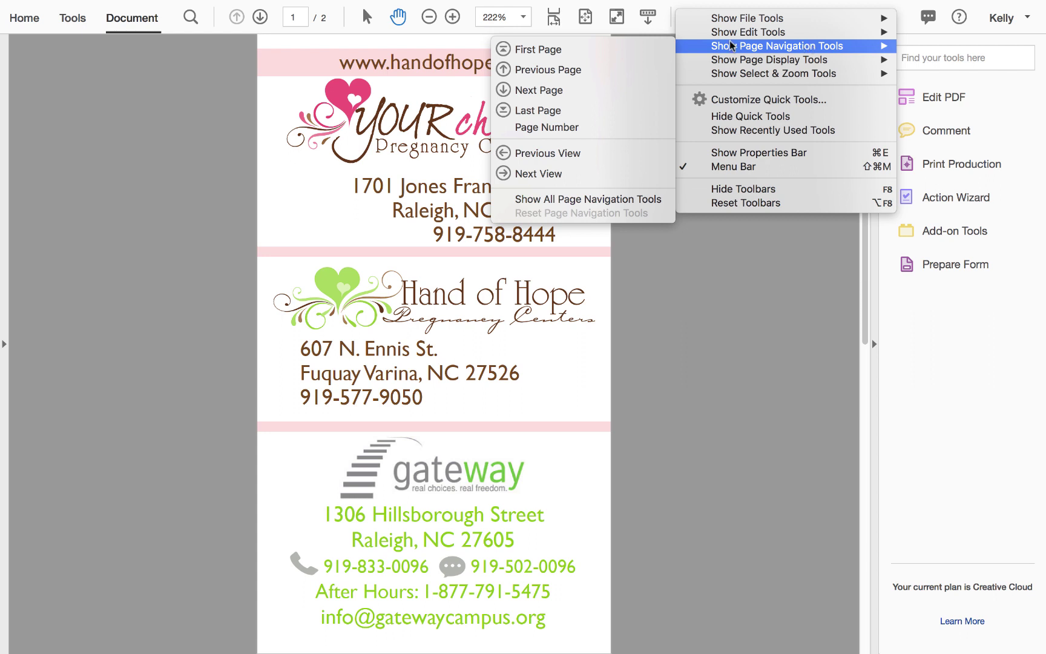
{"action": "left_click", "coordinate": [624, 43]}
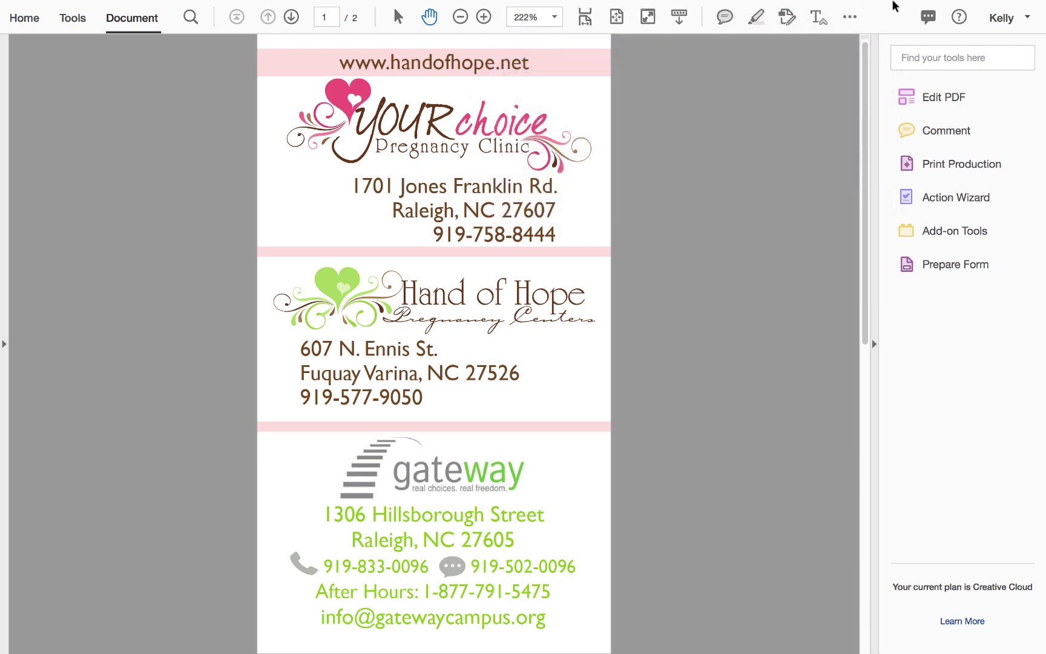
{"action": "right_click", "coordinate": [889, 10]}
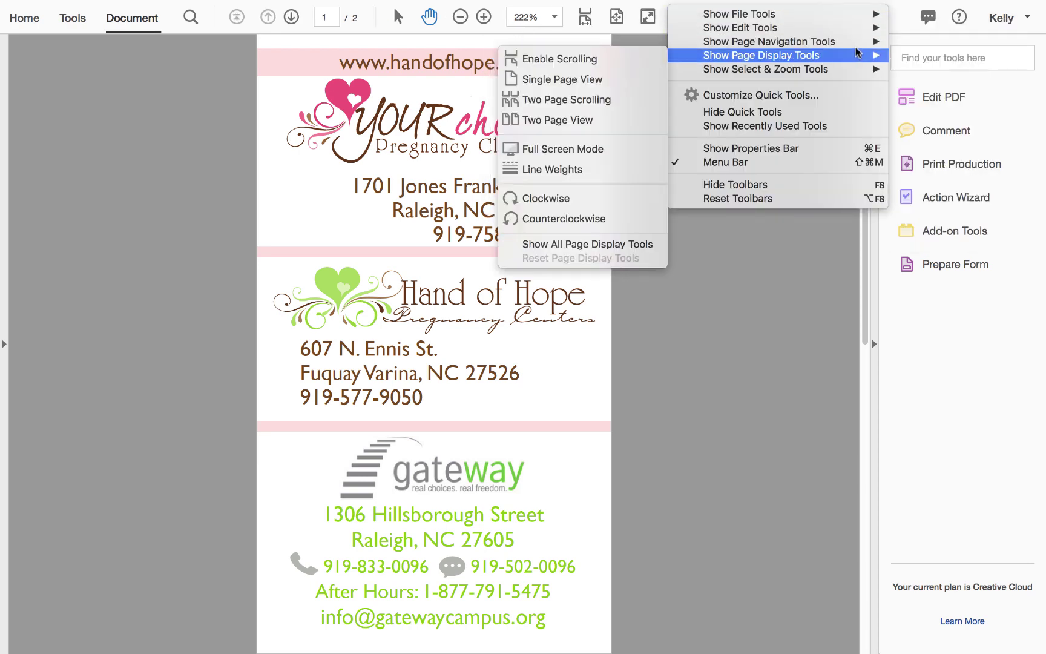
{"action": "mouse_move", "coordinate": [859, 43]}
{"action": "left_click", "coordinate": [575, 105]}
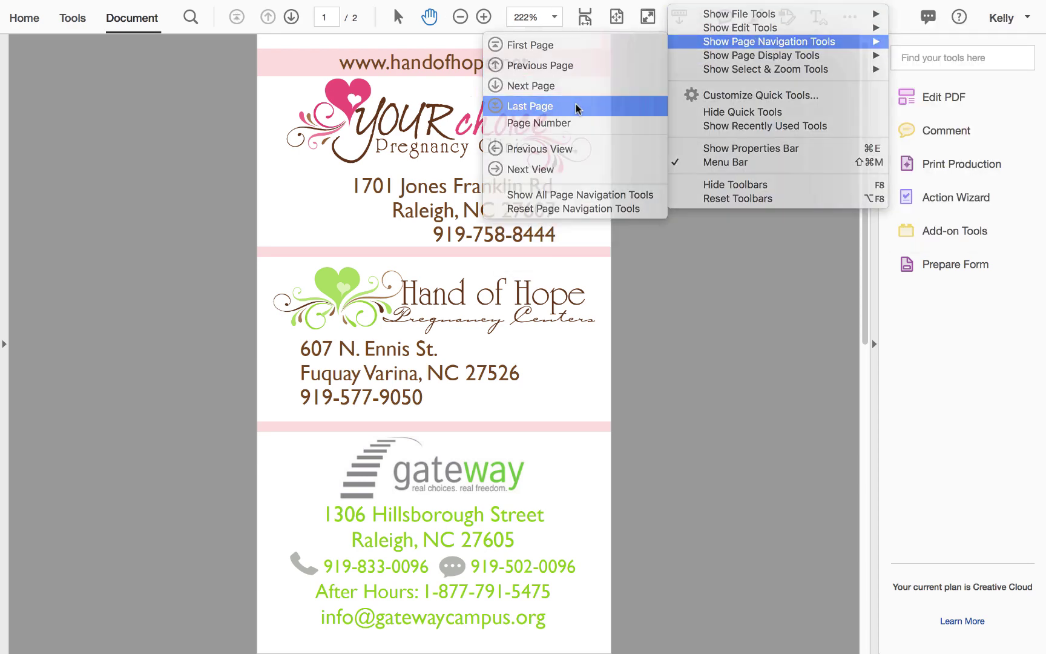
Add the Two Page View and Single Page View page display tools to the toolbar.
{"action": "right_click", "coordinate": [890, 17]}
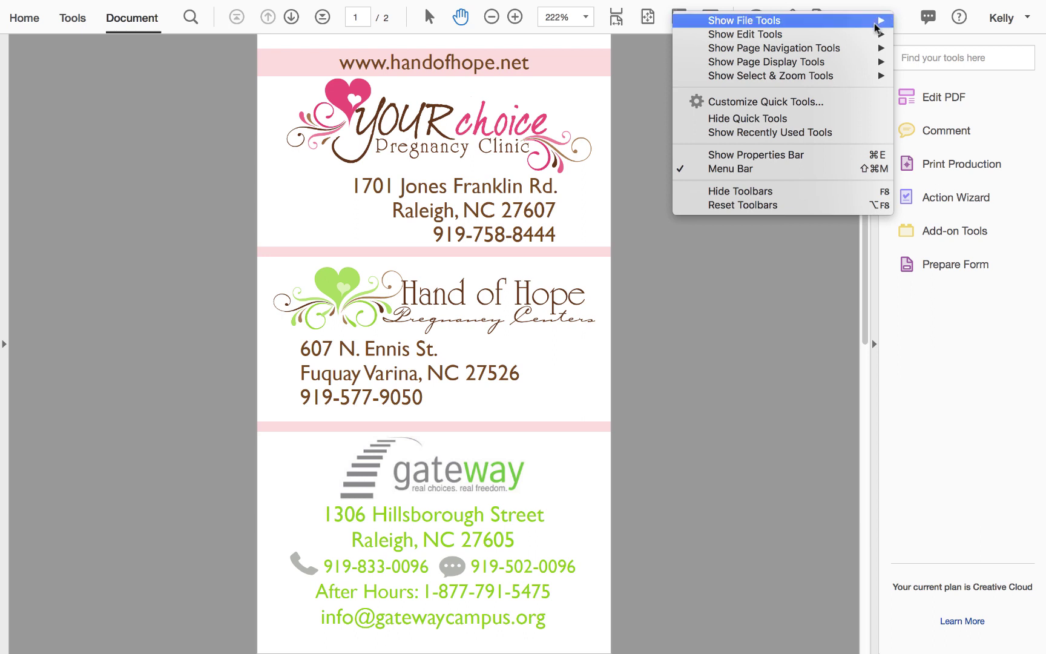
{"action": "mouse_move", "coordinate": [865, 48]}
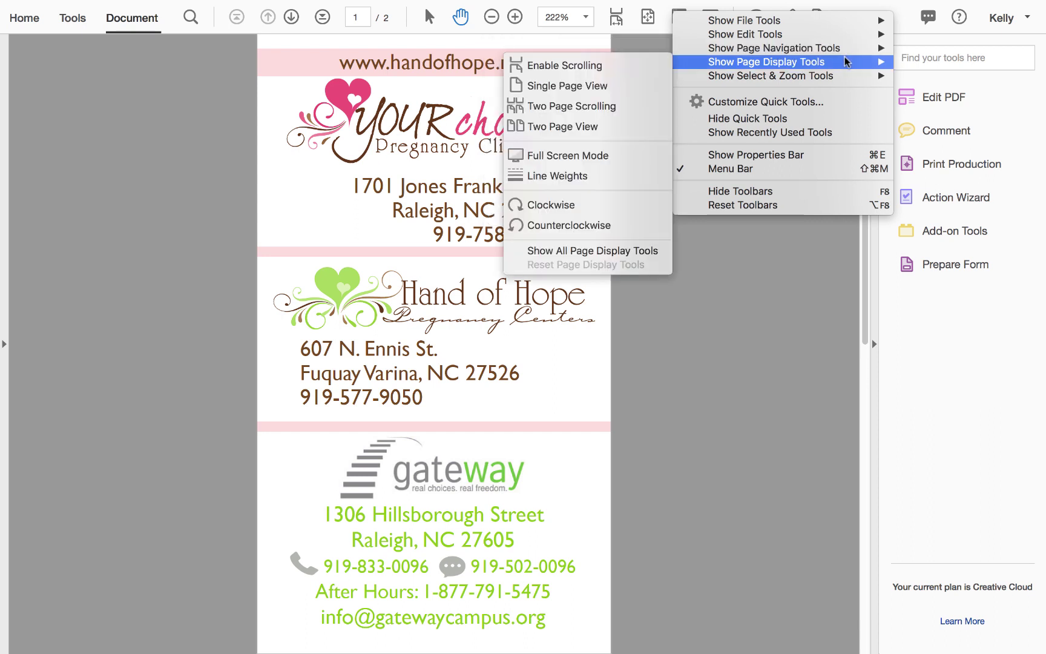
{"action": "mouse_move", "coordinate": [727, 70]}
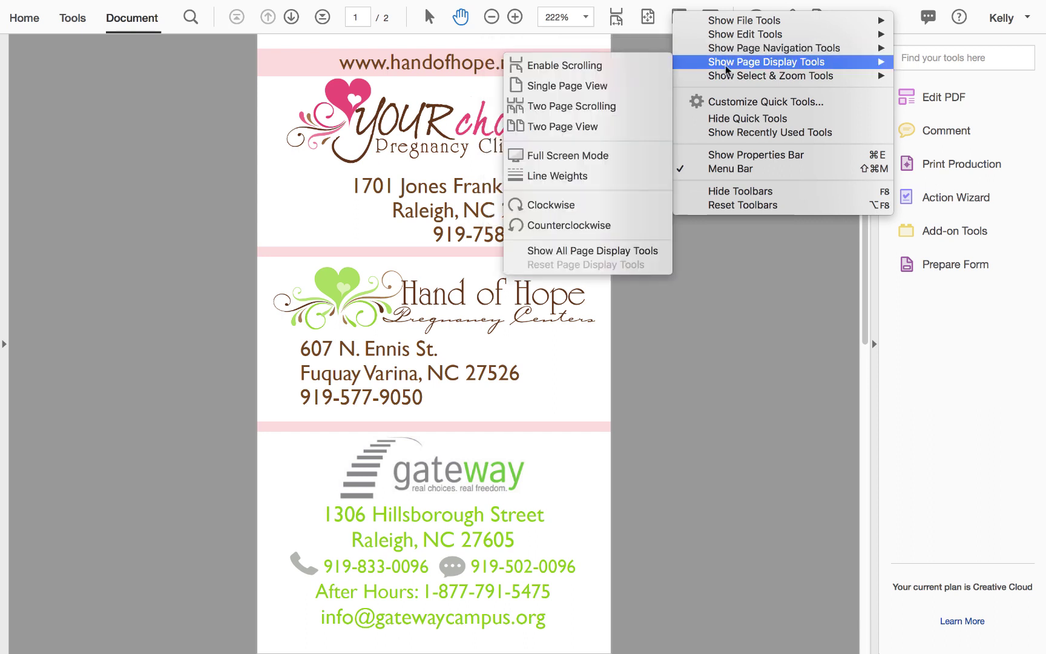
{"action": "left_click", "coordinate": [616, 127]}
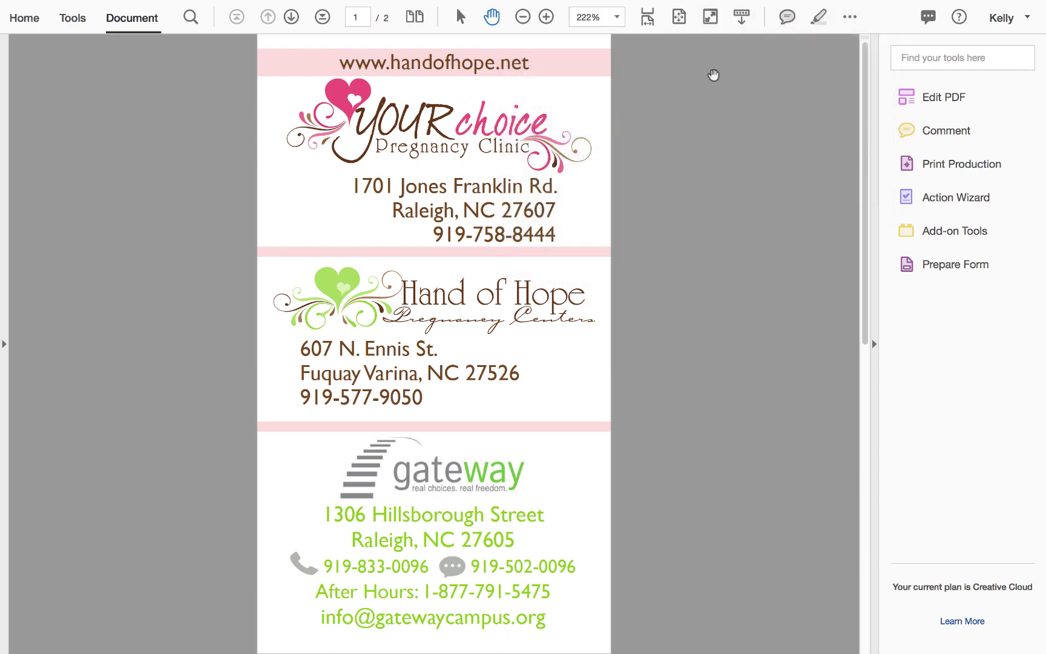
{"action": "right_click", "coordinate": [889, 18]}
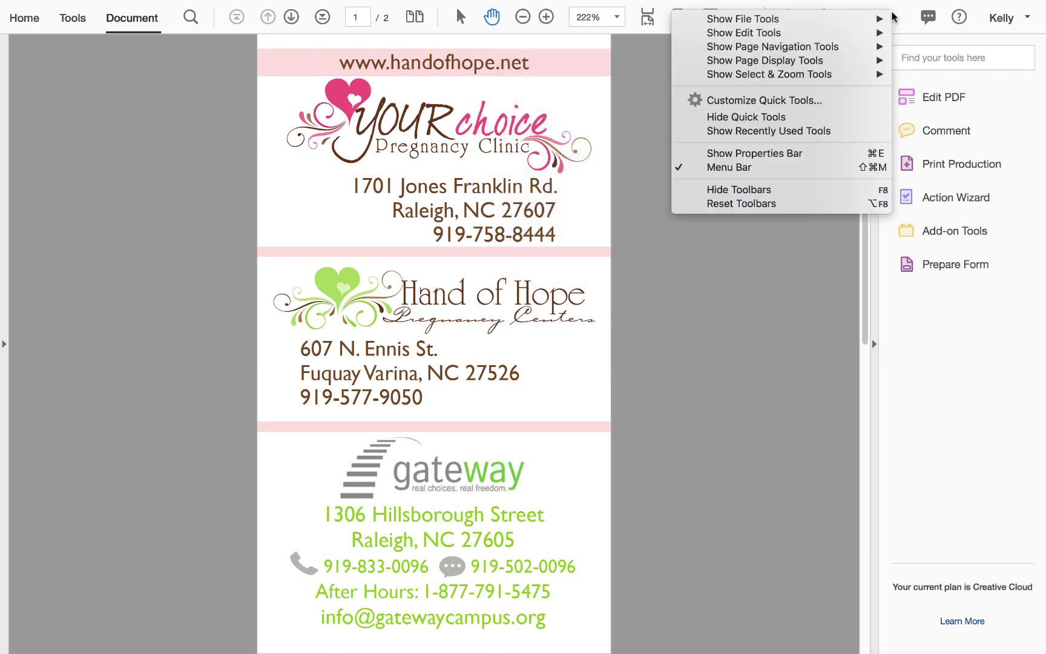
{"action": "mouse_move", "coordinate": [829, 63]}
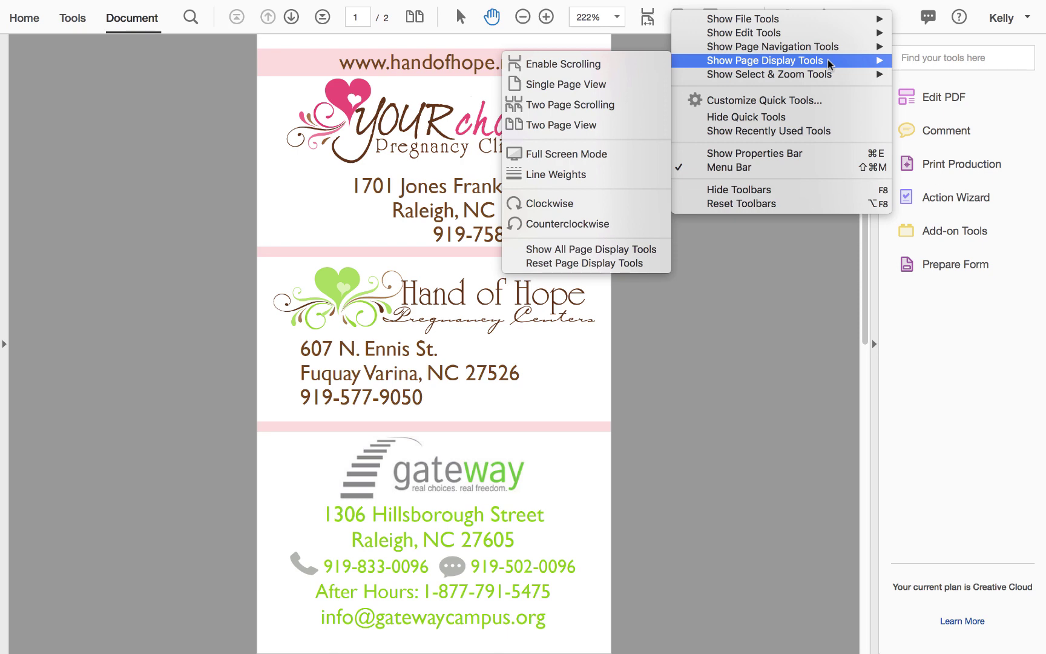
{"action": "left_click", "coordinate": [620, 86]}
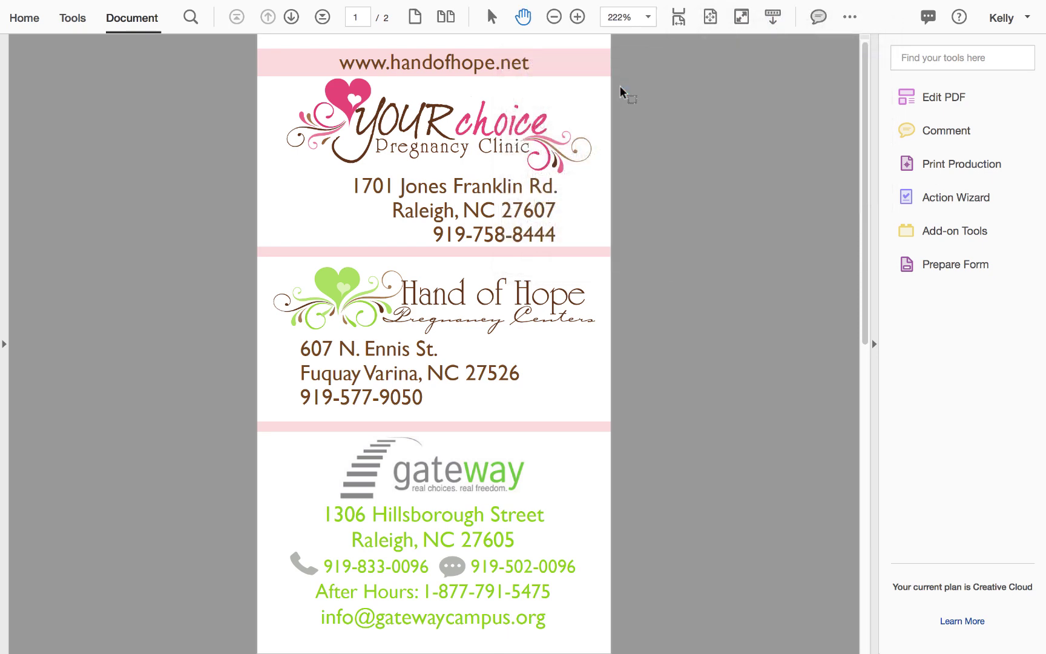
Add the Marquee Zoom tool from the select and zoom tools to the toolbar.
{"action": "right_click", "coordinate": [879, 20]}
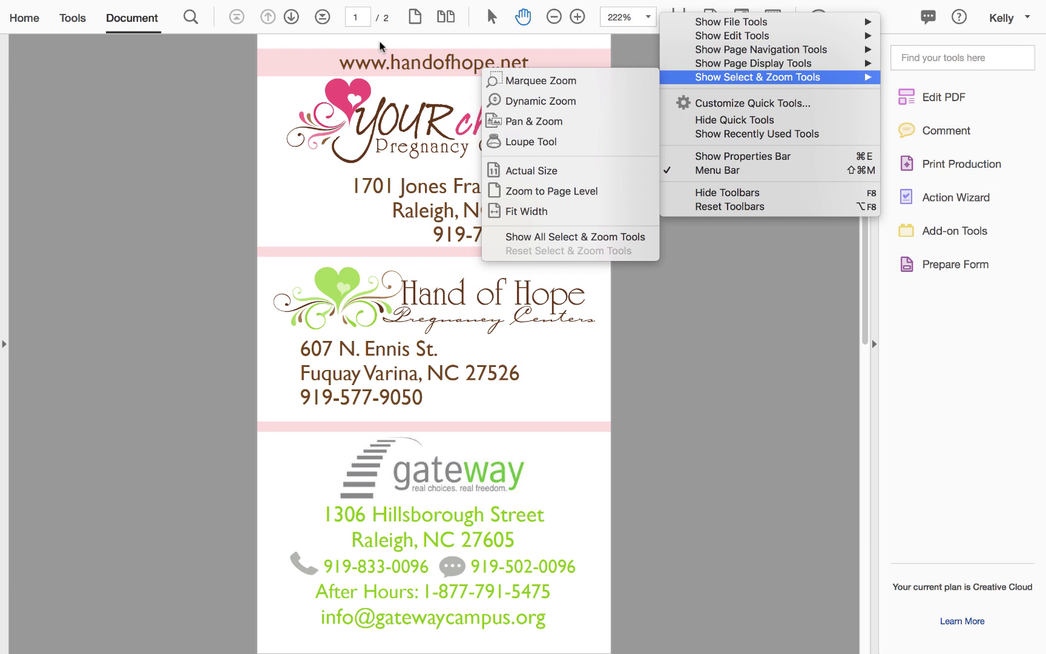
{"action": "left_click", "coordinate": [620, 81]}
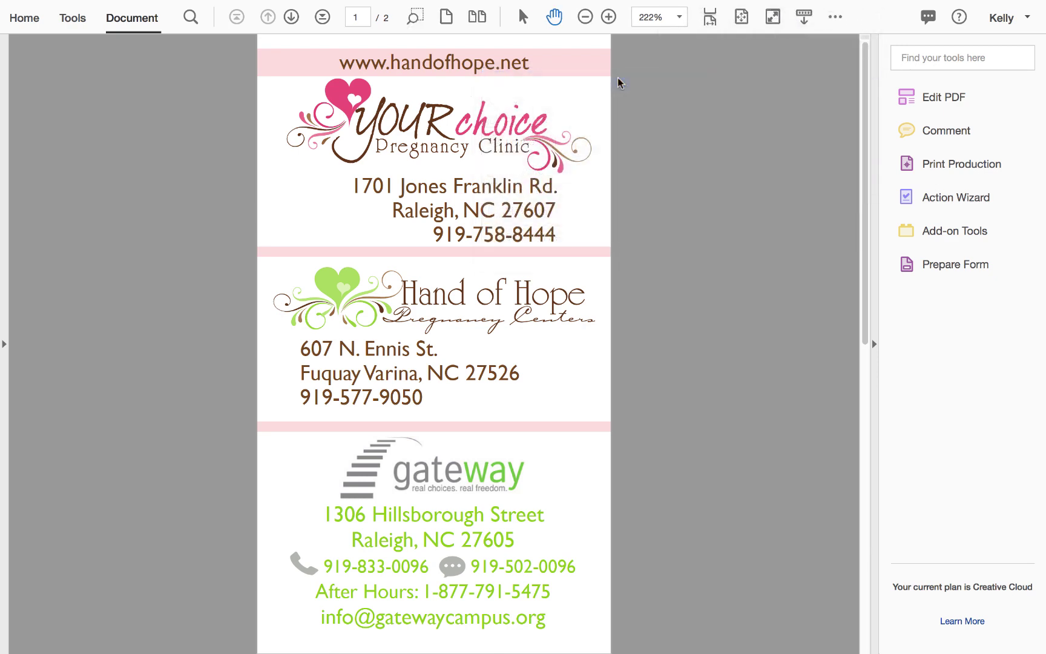
Reset the toolbar's page display tools and check which quick tools remain in the overflow list.
{"action": "right_click", "coordinate": [888, 9]}
{"action": "mouse_move", "coordinate": [808, 32]}
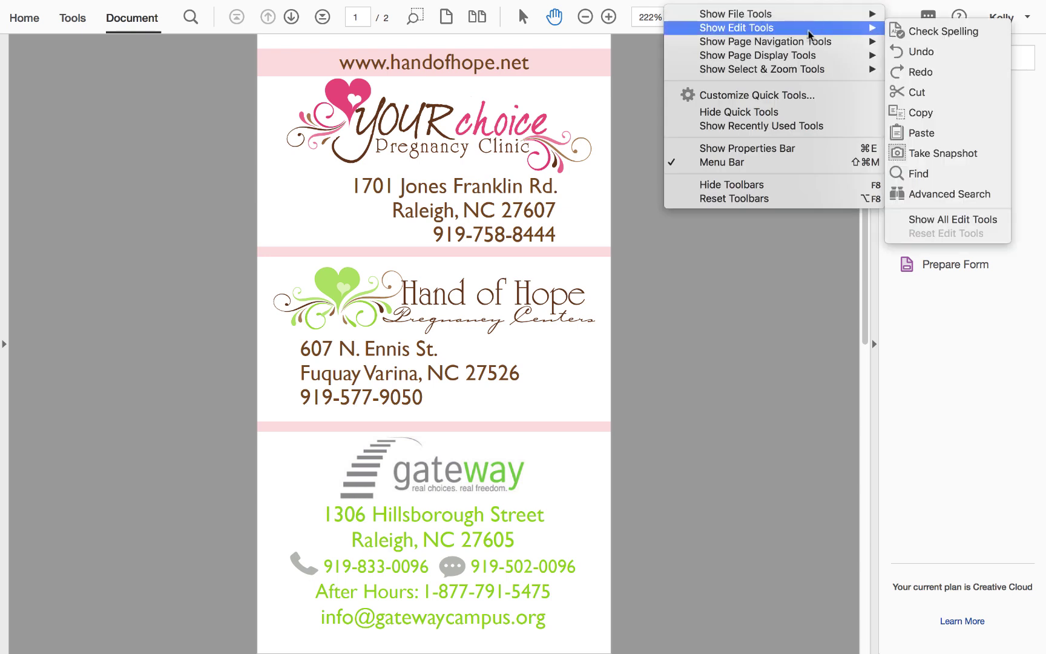
{"action": "mouse_move", "coordinate": [793, 71]}
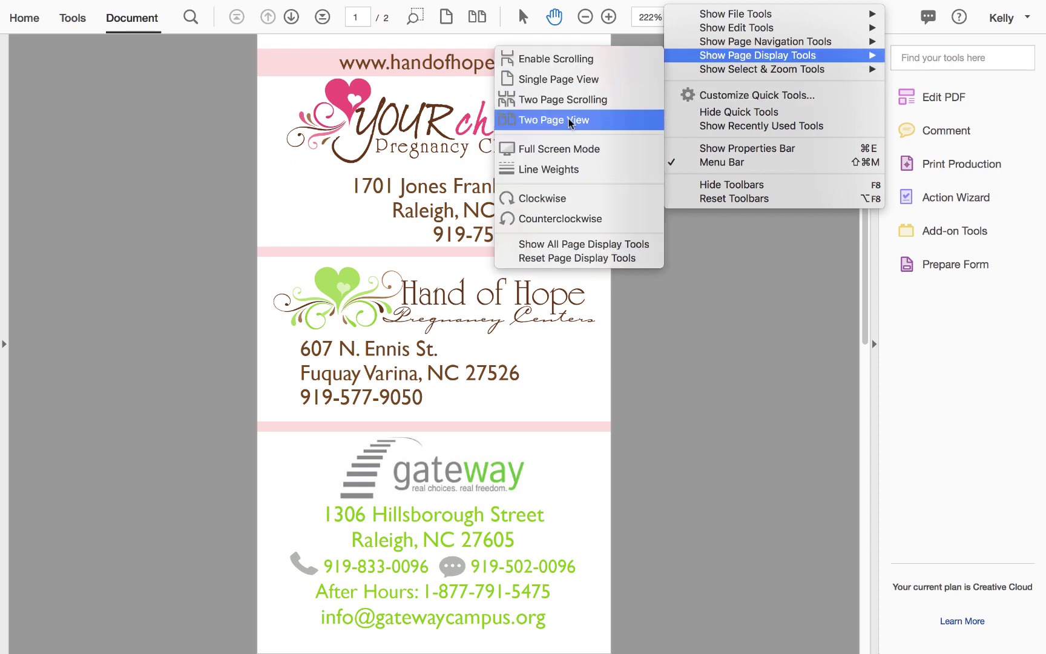
{"action": "left_click", "coordinate": [568, 259]}
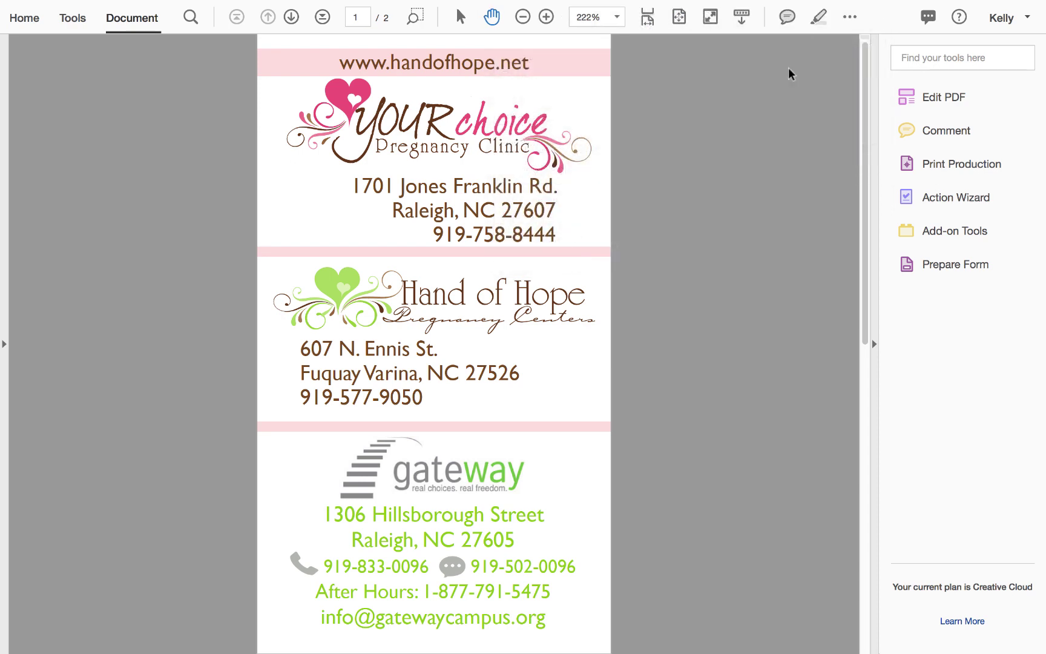
{"action": "left_click", "coordinate": [850, 17]}
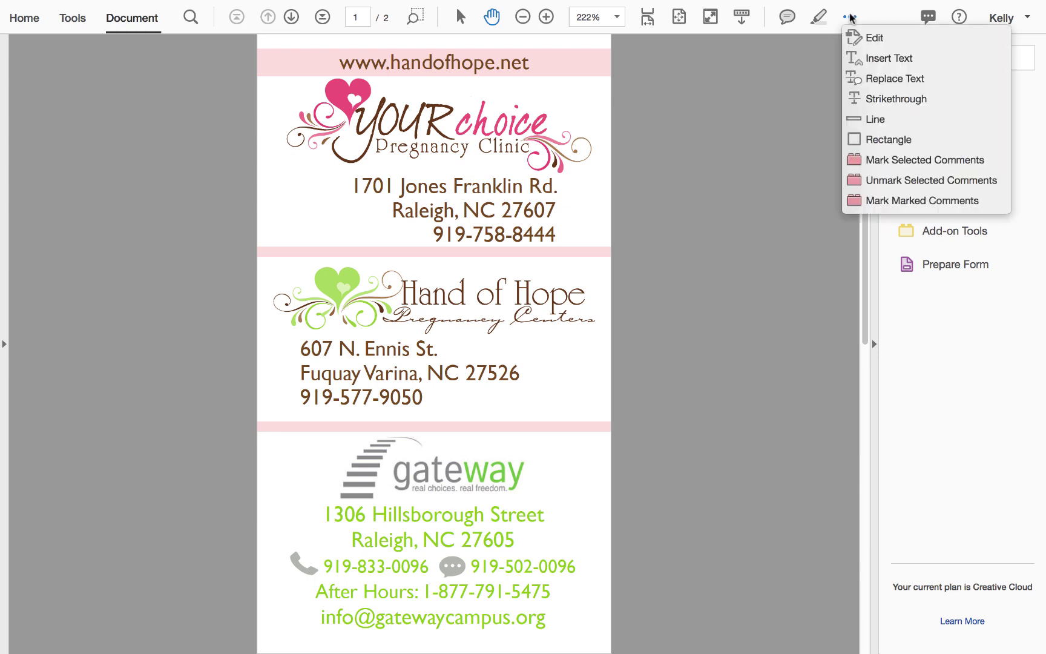
{"action": "left_click", "coordinate": [884, 8]}
Show all page navigation tools in the toolbar, including Previous View and Next View.
{"action": "right_click", "coordinate": [885, 7]}
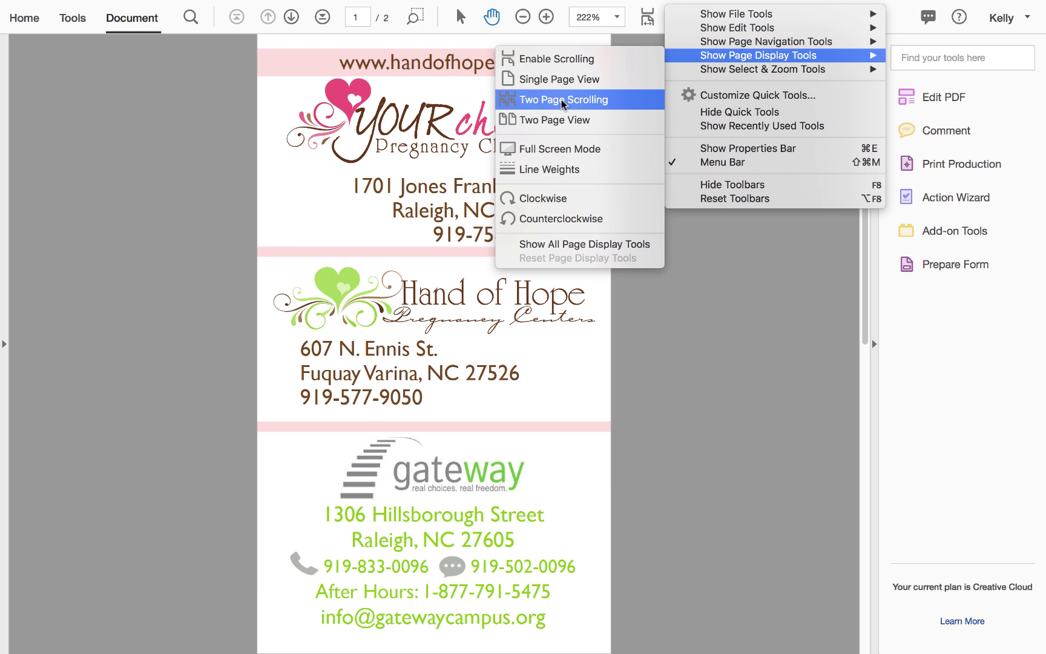
{"action": "mouse_move", "coordinate": [705, 46]}
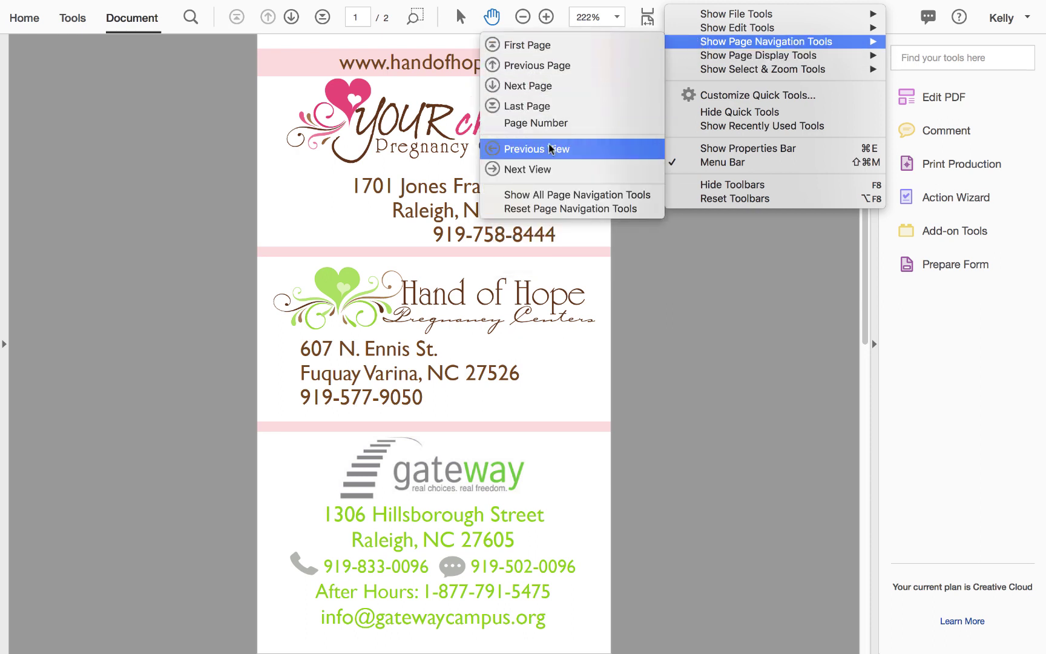
{"action": "left_click", "coordinate": [572, 195]}
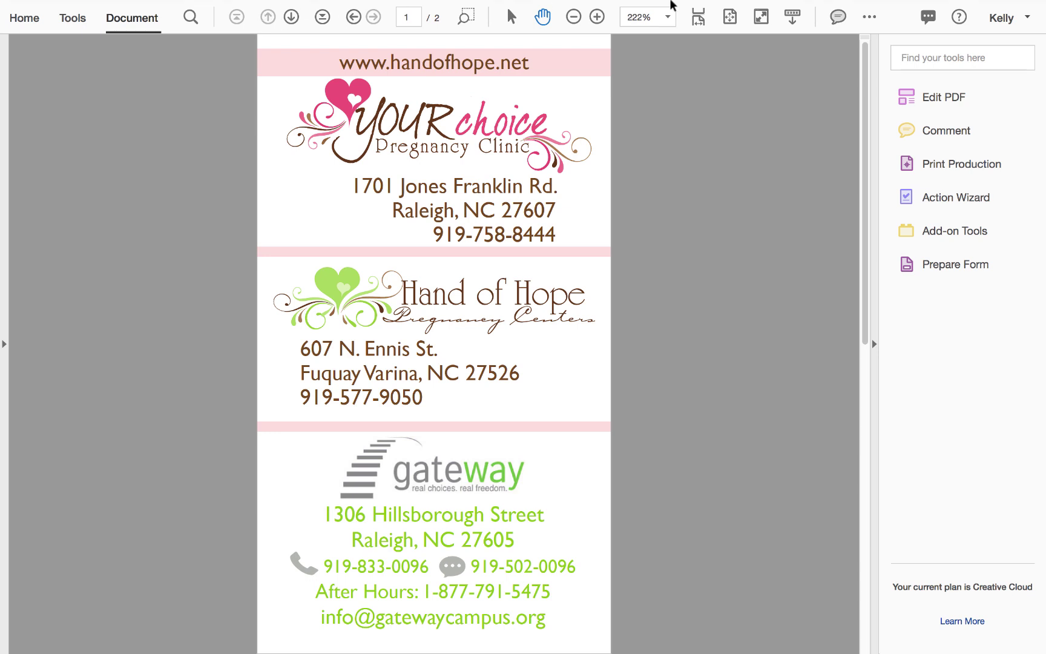
{"action": "right_click", "coordinate": [871, 21]}
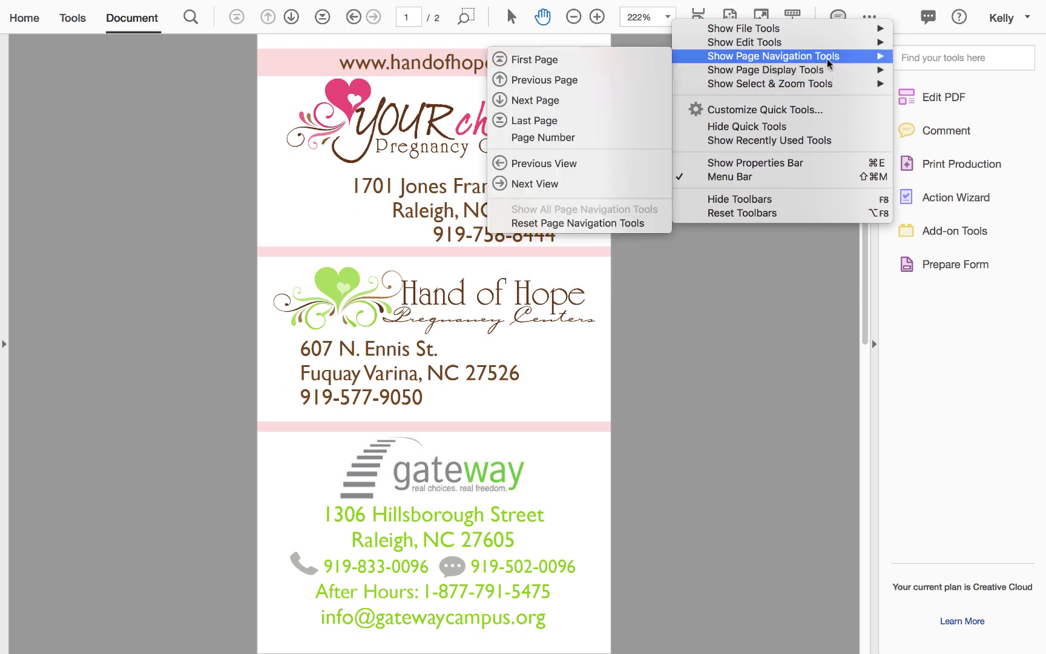
{"action": "left_click", "coordinate": [750, 301]}
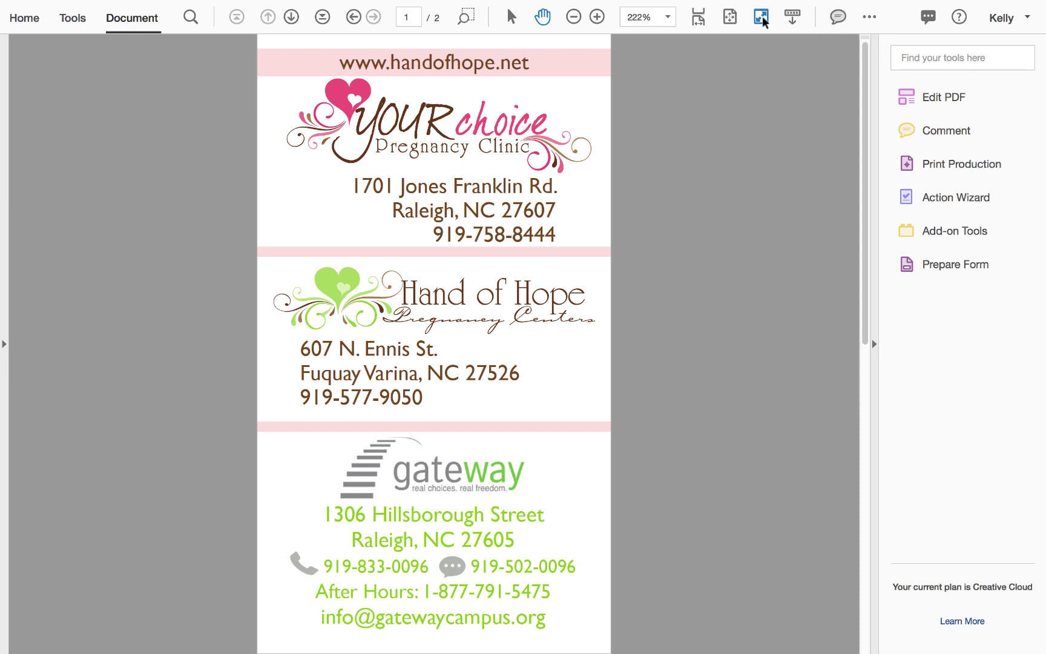
{"action": "right_click", "coordinate": [897, 9]}
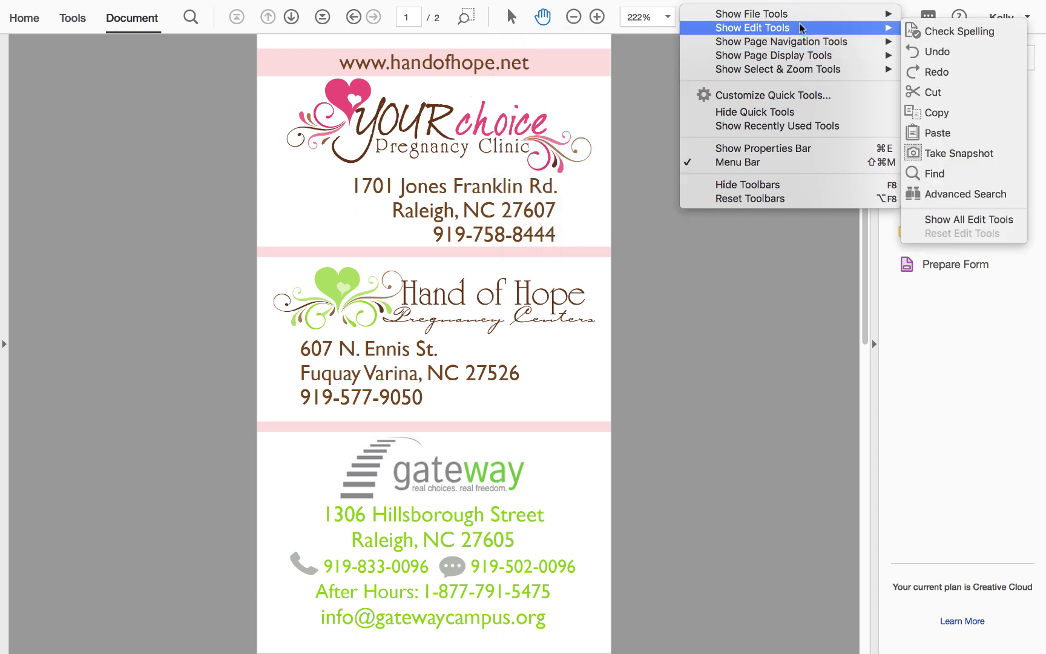
{"action": "mouse_move", "coordinate": [799, 15]}
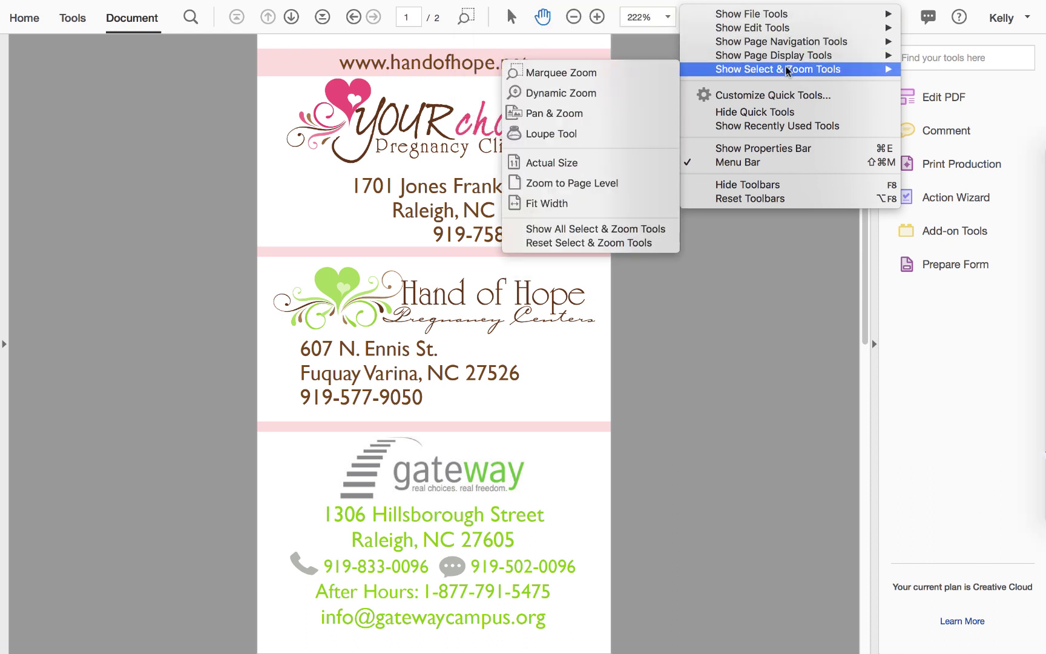
{"action": "left_click", "coordinate": [740, 233]}
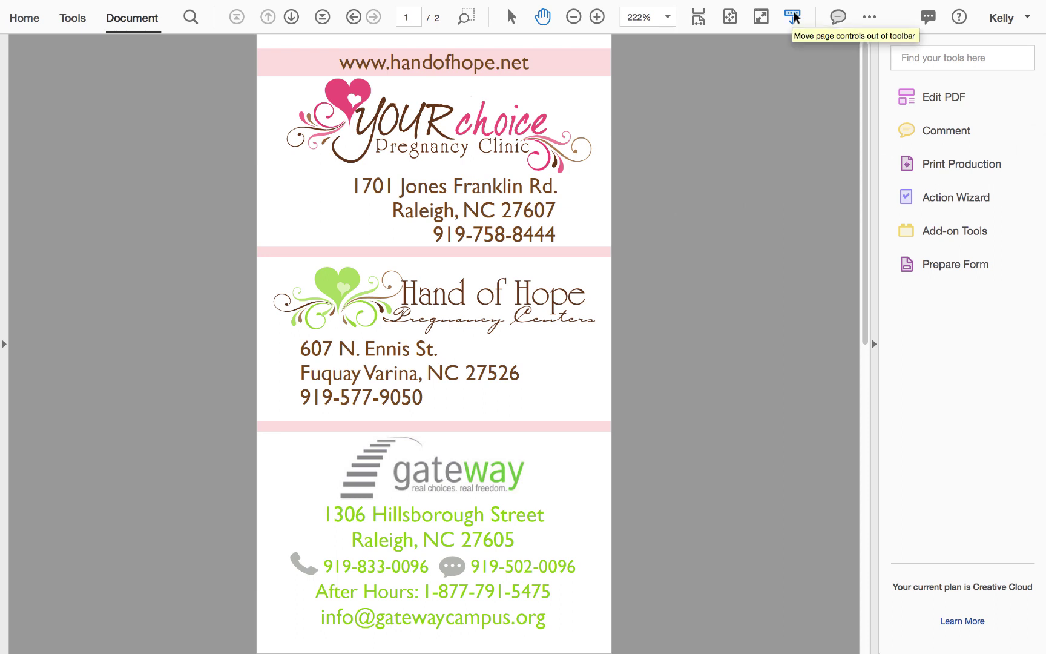
Move the page controls out of the toolbar into a floating bar and dock them back again.
{"action": "left_click", "coordinate": [794, 17]}
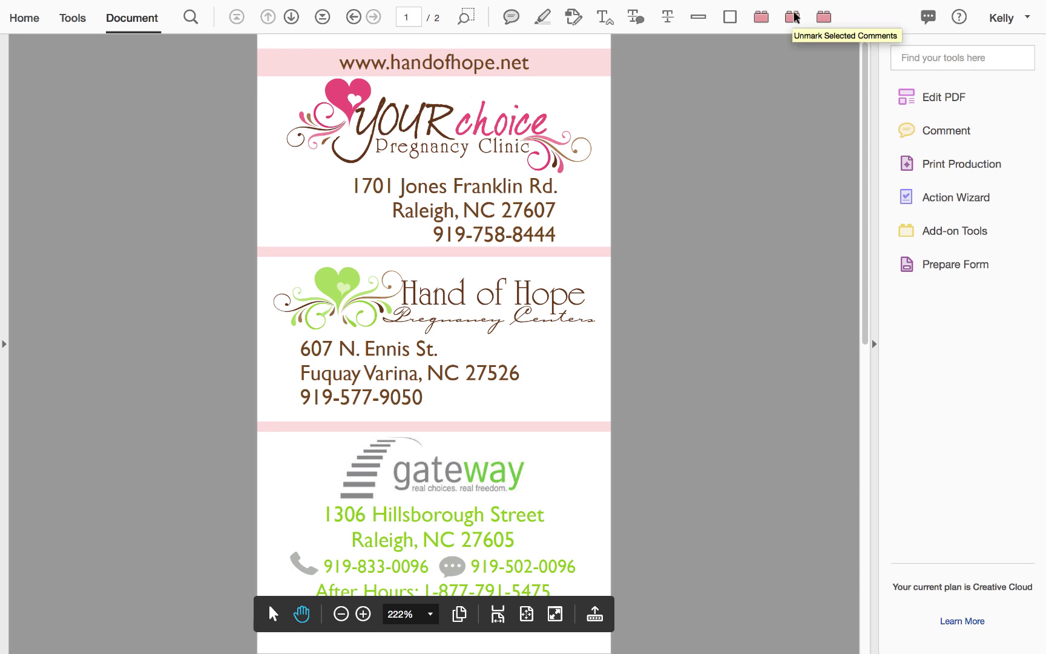
{"action": "left_click", "coordinate": [793, 17]}
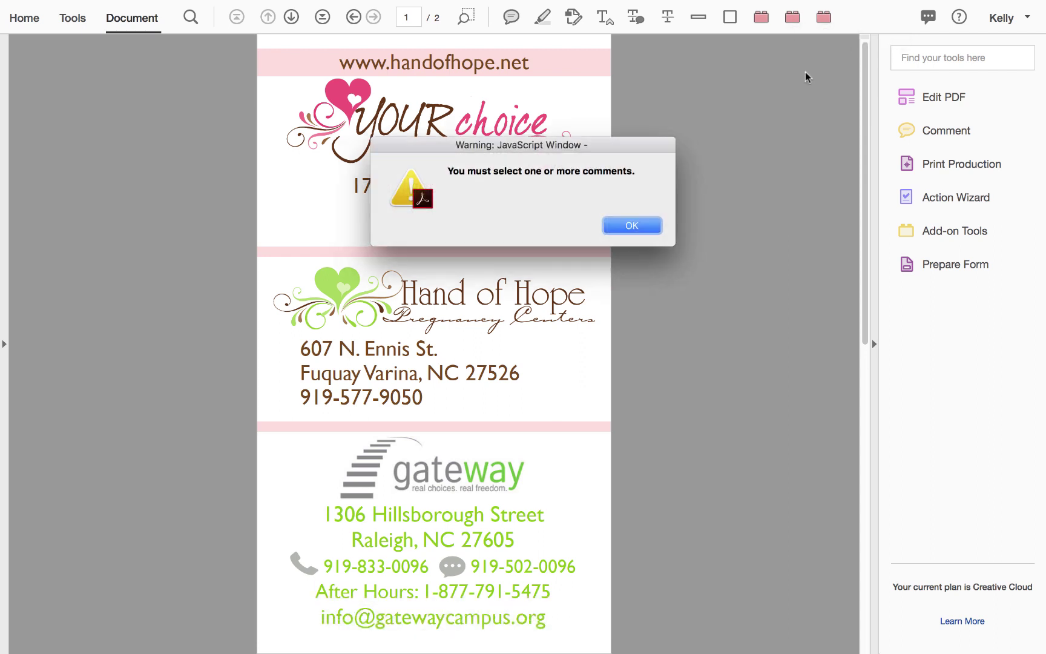
{"action": "left_click", "coordinate": [632, 230]}
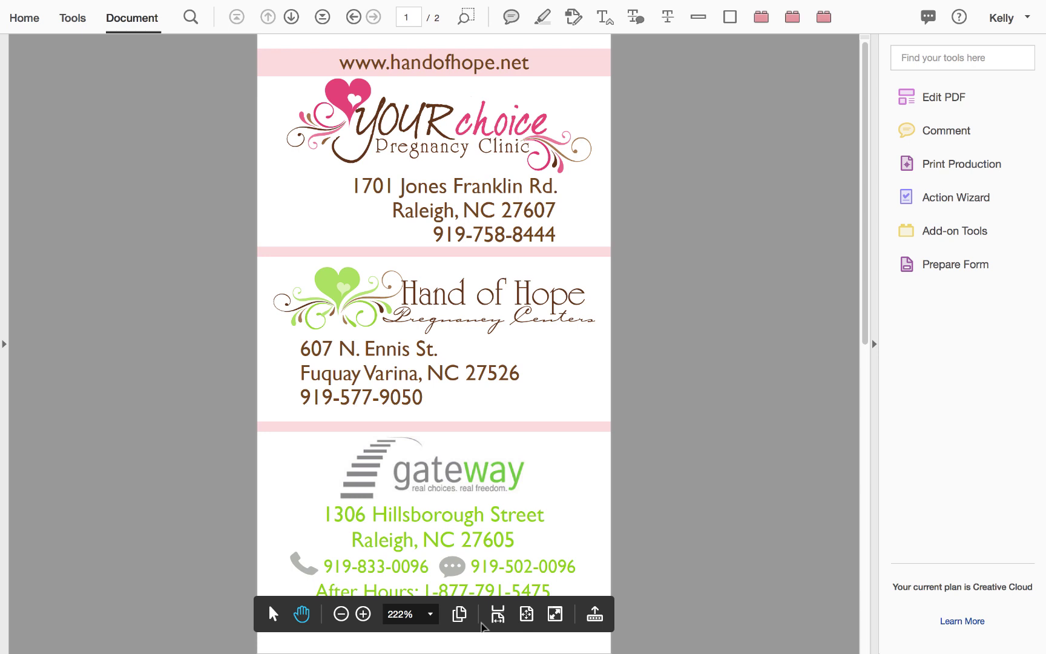
{"action": "left_click", "coordinate": [598, 623]}
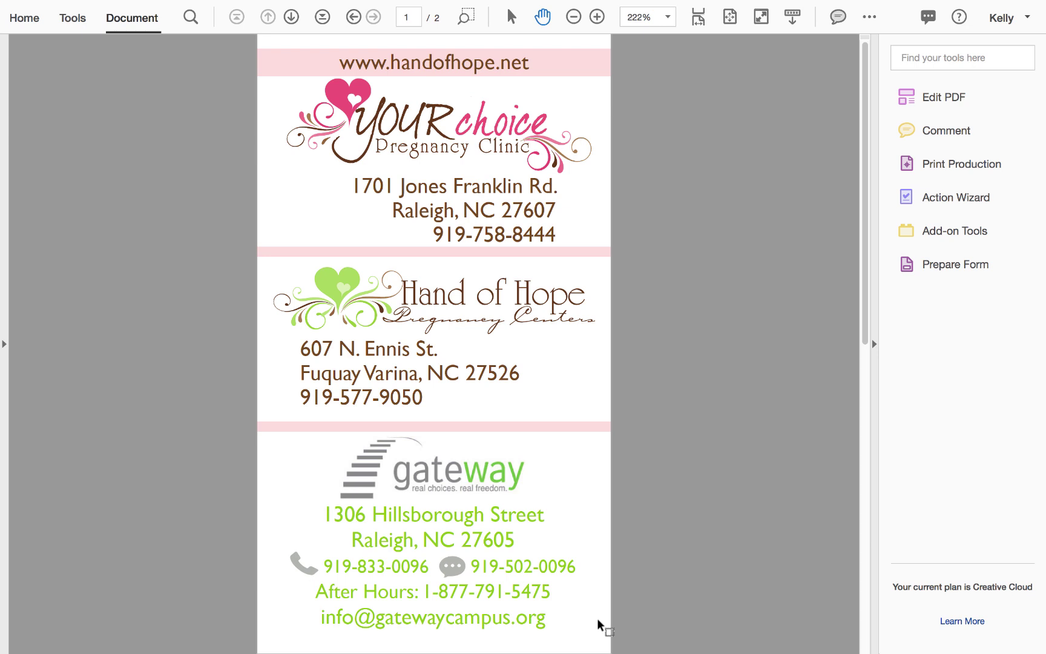
Undock the page controls from the toolbar to make room for the quick tools.
{"action": "left_click", "coordinate": [793, 16]}
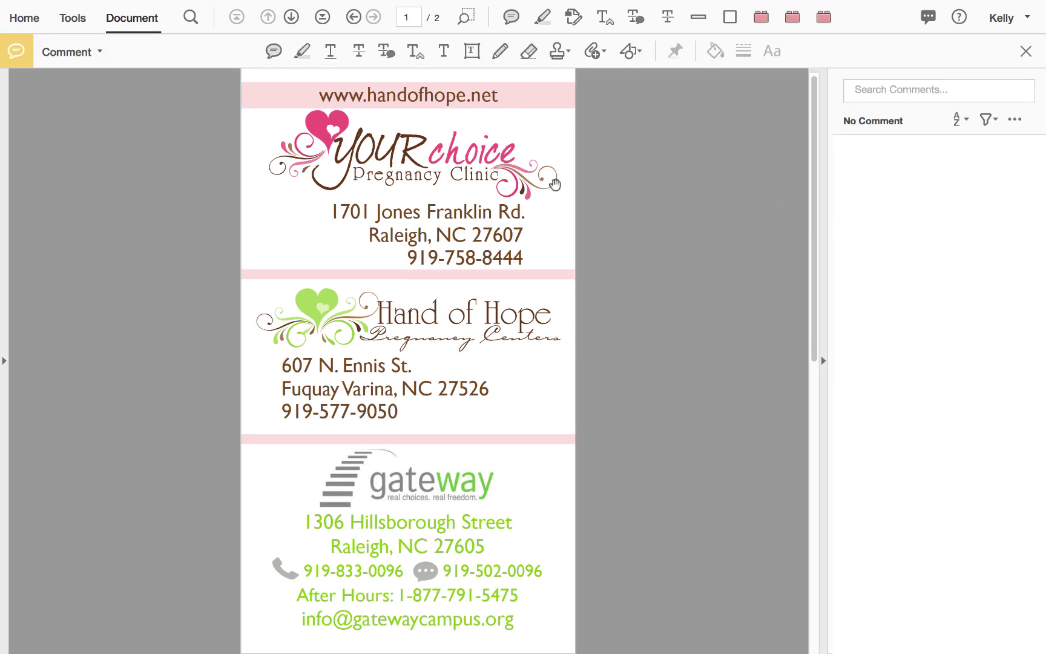
Place seven empty sticky notes across the logos and addresses on page 1 and close the Comment tool.
{"action": "left_click", "coordinate": [509, 18]}
{"action": "left_click", "coordinate": [525, 123]}
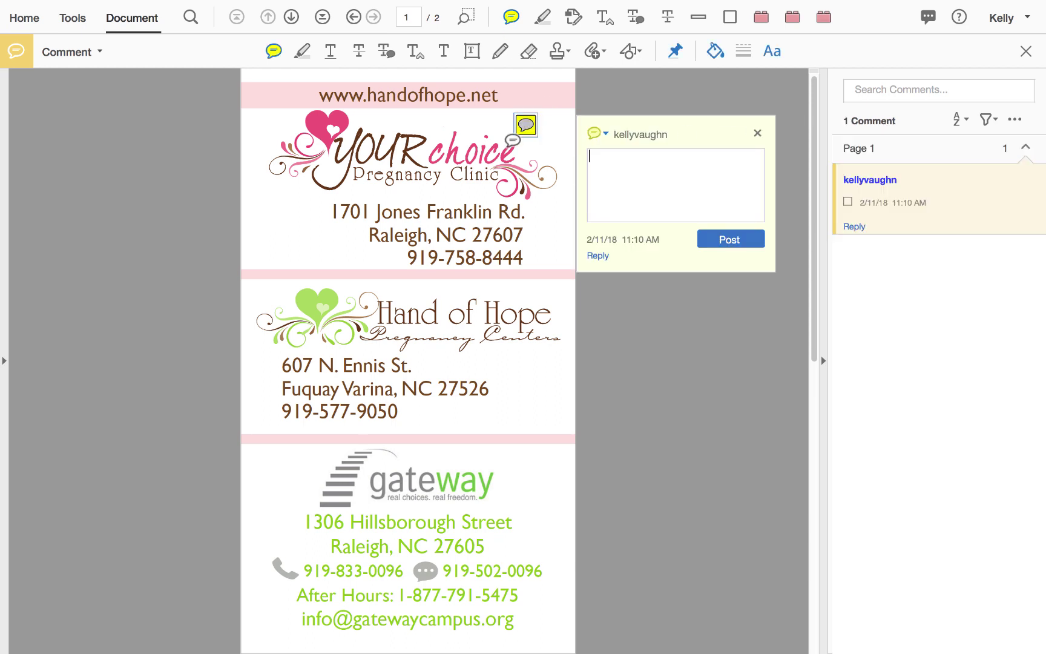
{"action": "left_click", "coordinate": [339, 218]}
{"action": "left_click", "coordinate": [311, 364]}
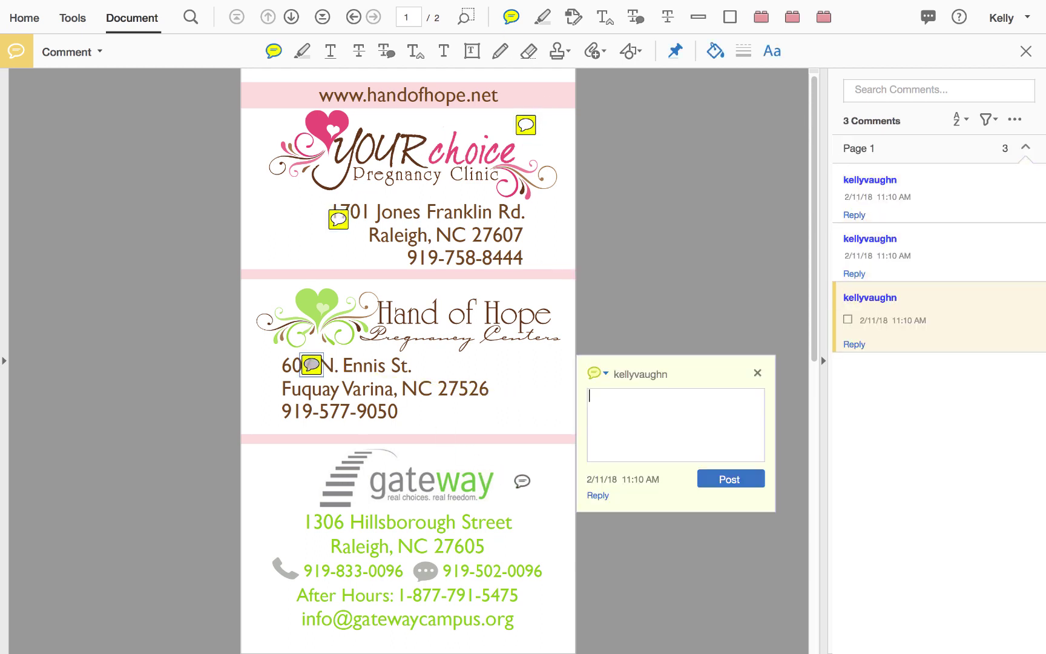
{"action": "left_click", "coordinate": [523, 483]}
{"action": "left_click", "coordinate": [537, 368]}
{"action": "left_click", "coordinate": [362, 515]}
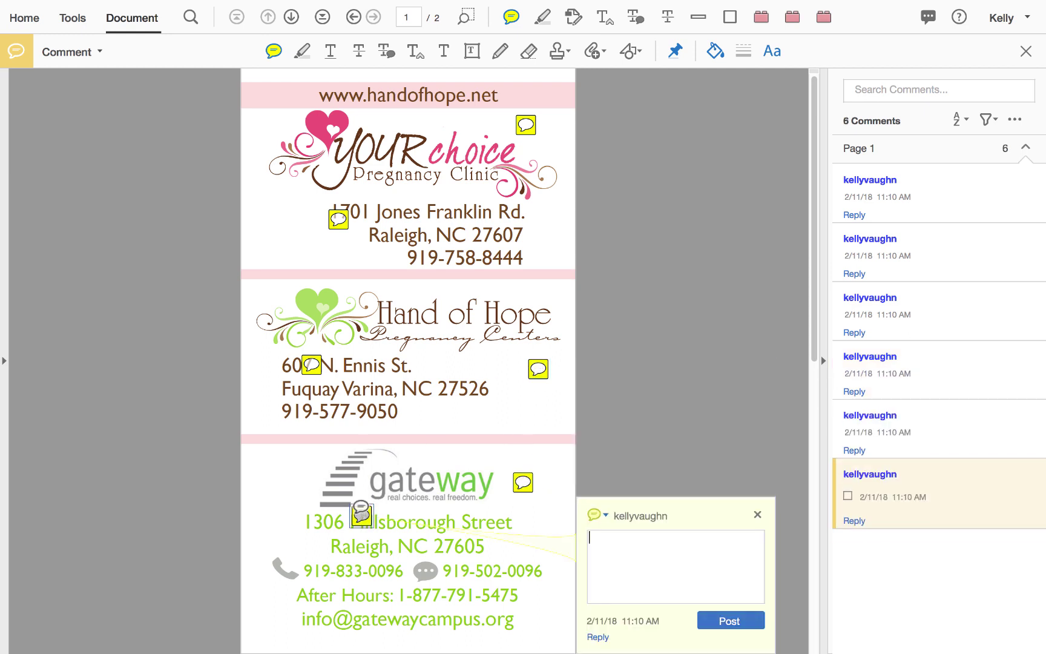
{"action": "left_click", "coordinate": [435, 154]}
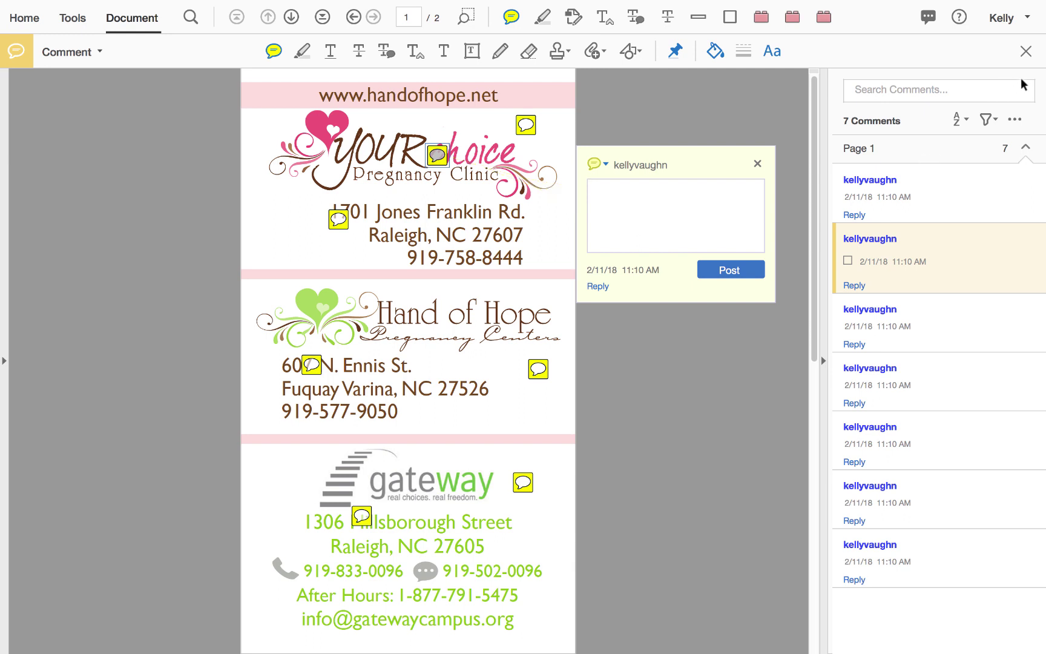
{"action": "left_click", "coordinate": [1026, 52]}
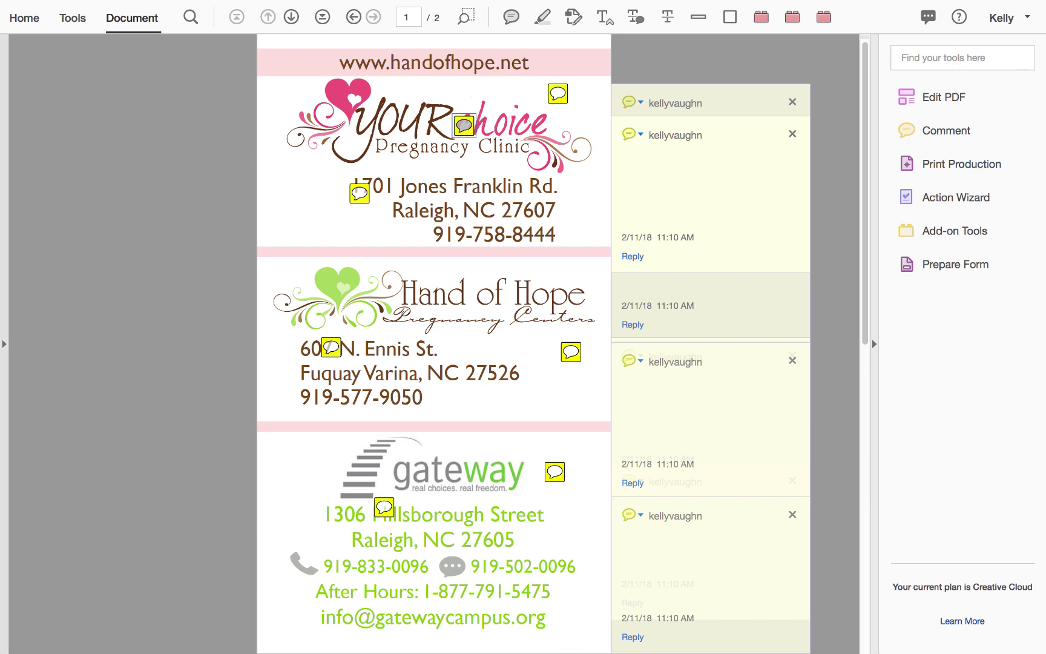
Expand the navigation pane, view the page thumbnails and close them, leaving the pane's icons shown.
{"action": "left_click", "coordinate": [3, 60]}
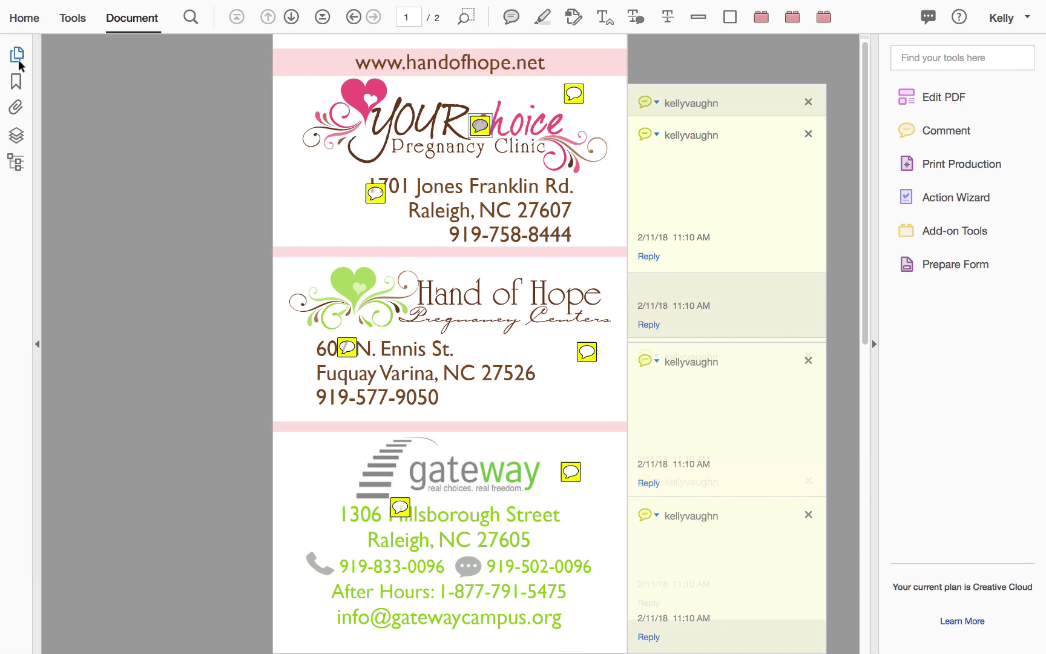
{"action": "left_click", "coordinate": [17, 59]}
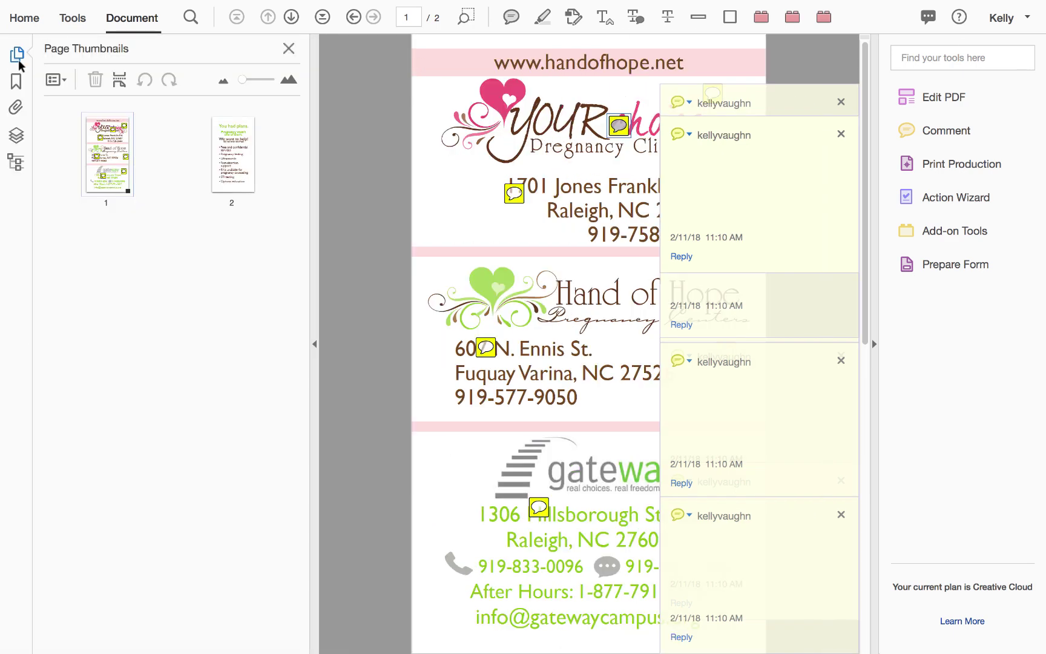
{"action": "left_click", "coordinate": [289, 49]}
Move the sticky note covering the Your Choice Pregnancy Clinic address into the blank space left of its first line.
{"action": "left_click", "coordinate": [370, 194]}
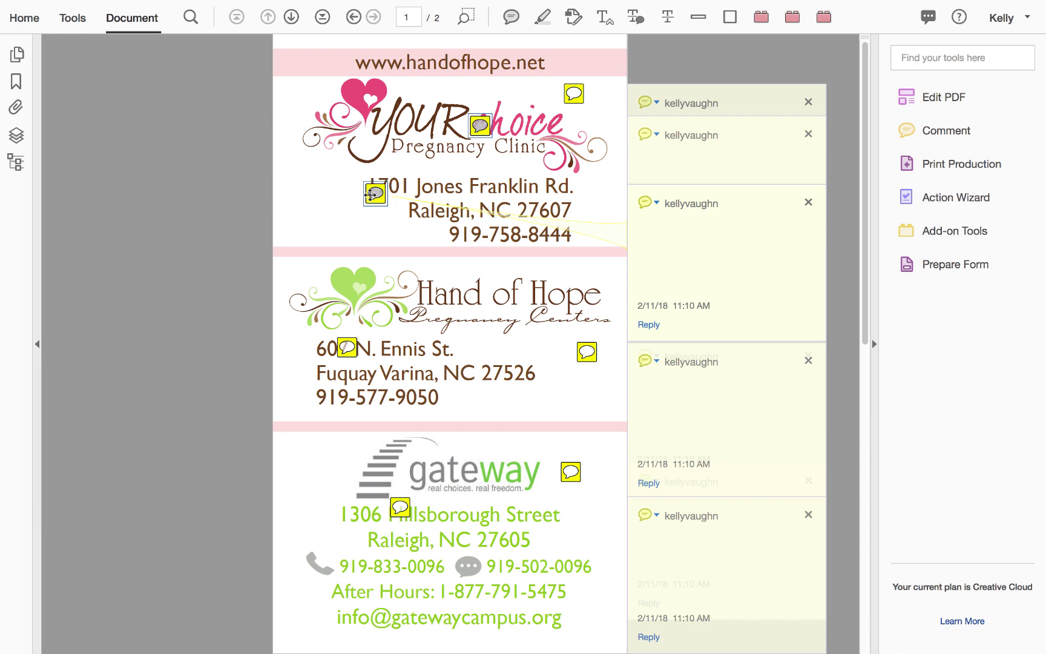
{"action": "left_click_drag", "start_coordinate": [370, 194], "coordinate": [334, 187]}
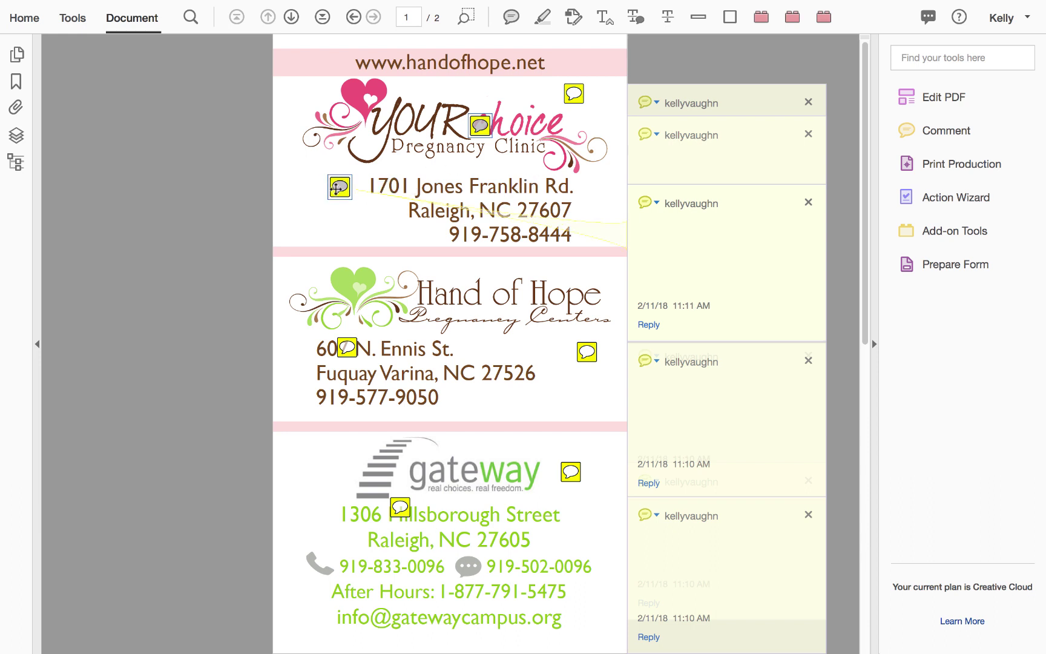
View the available options for the Your Choice sticky notes and select the notes beside the Hand of Hope and gateway addresses.
{"action": "right_click", "coordinate": [340, 190]}
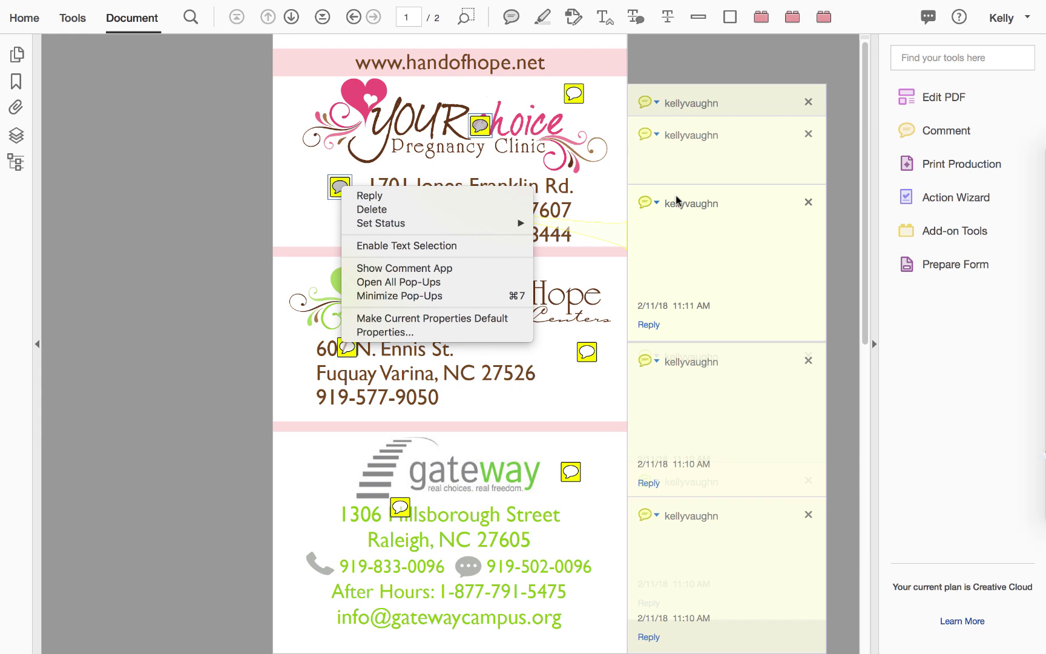
{"action": "left_click", "coordinate": [563, 191]}
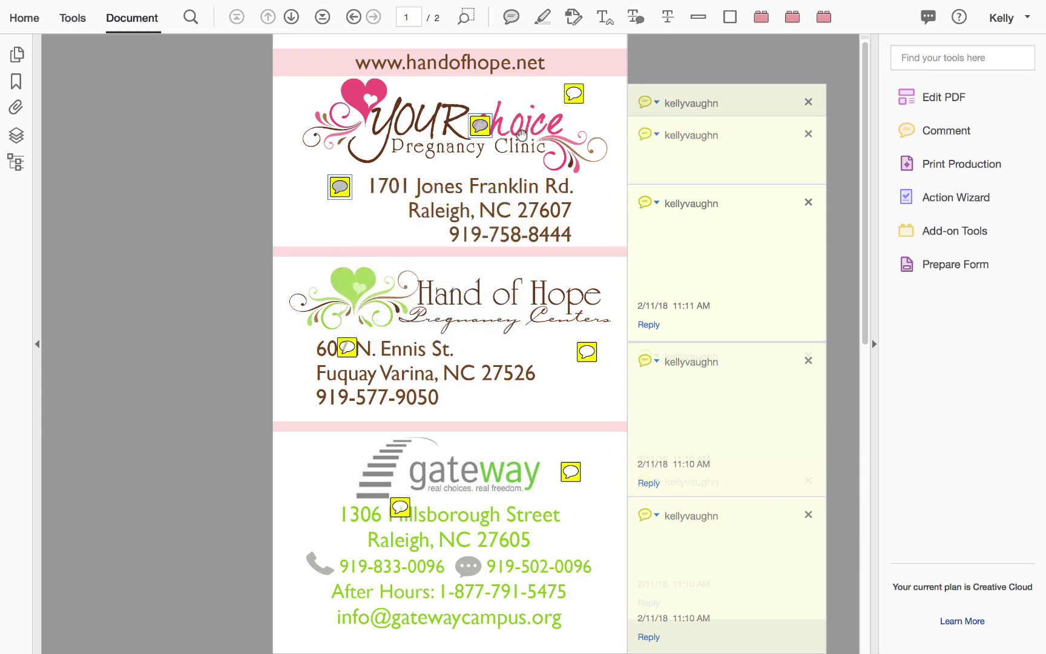
{"action": "right_click", "coordinate": [569, 93]}
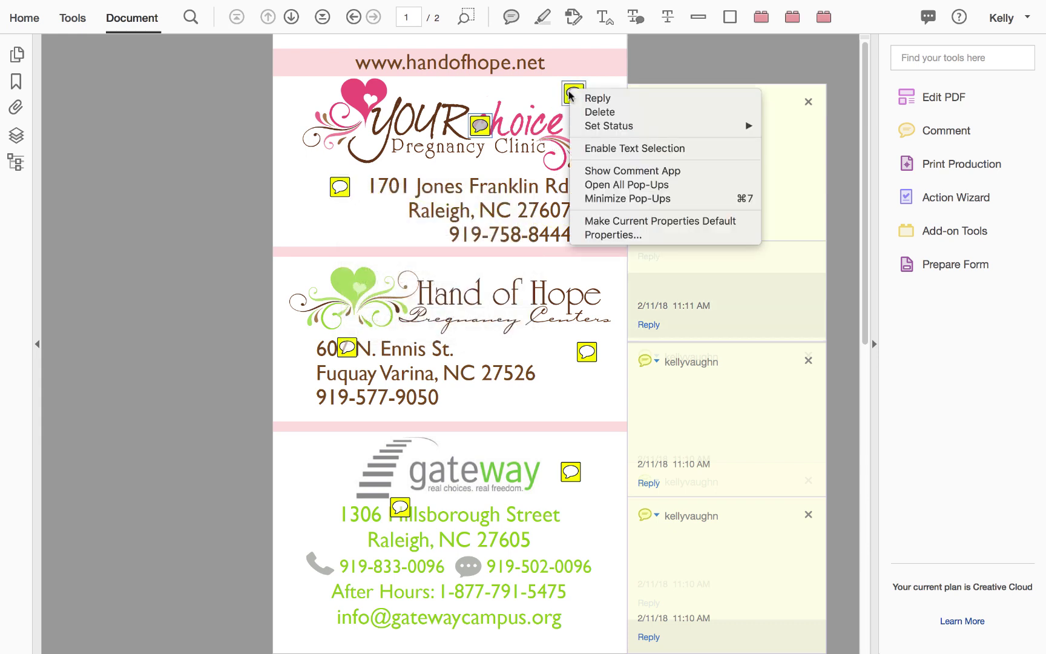
{"action": "left_click", "coordinate": [620, 63]}
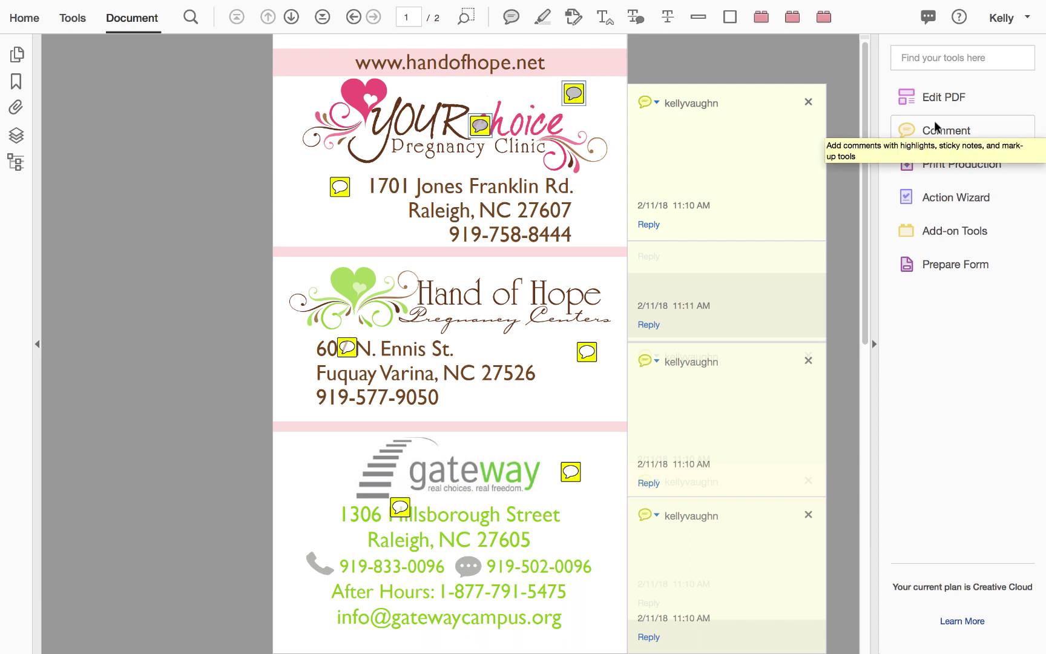
{"action": "left_click", "coordinate": [587, 352]}
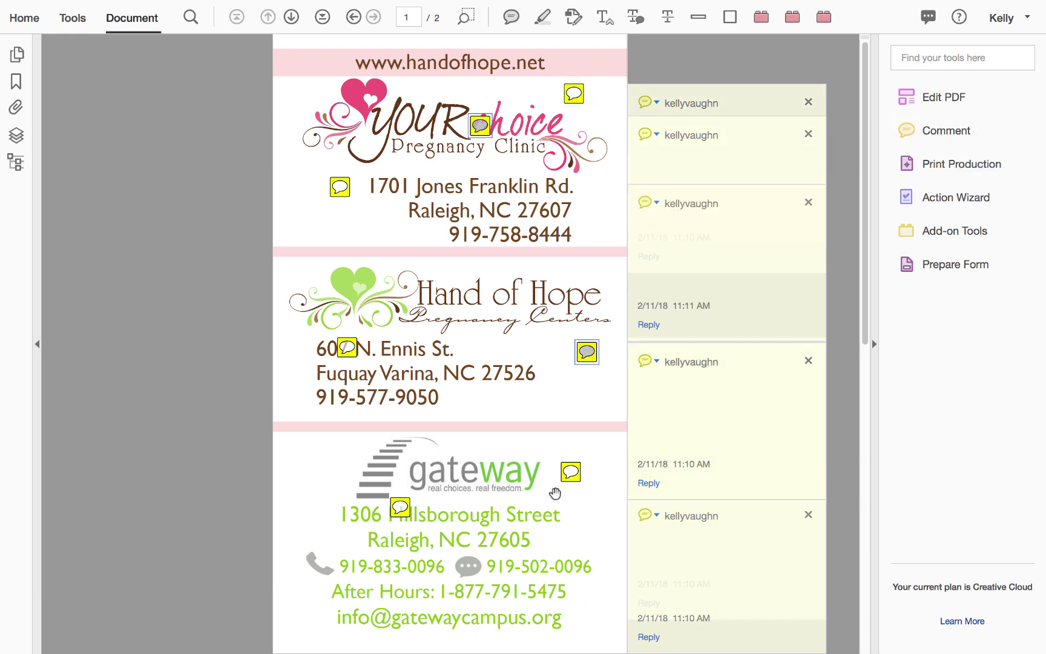
{"action": "left_click", "coordinate": [401, 507]}
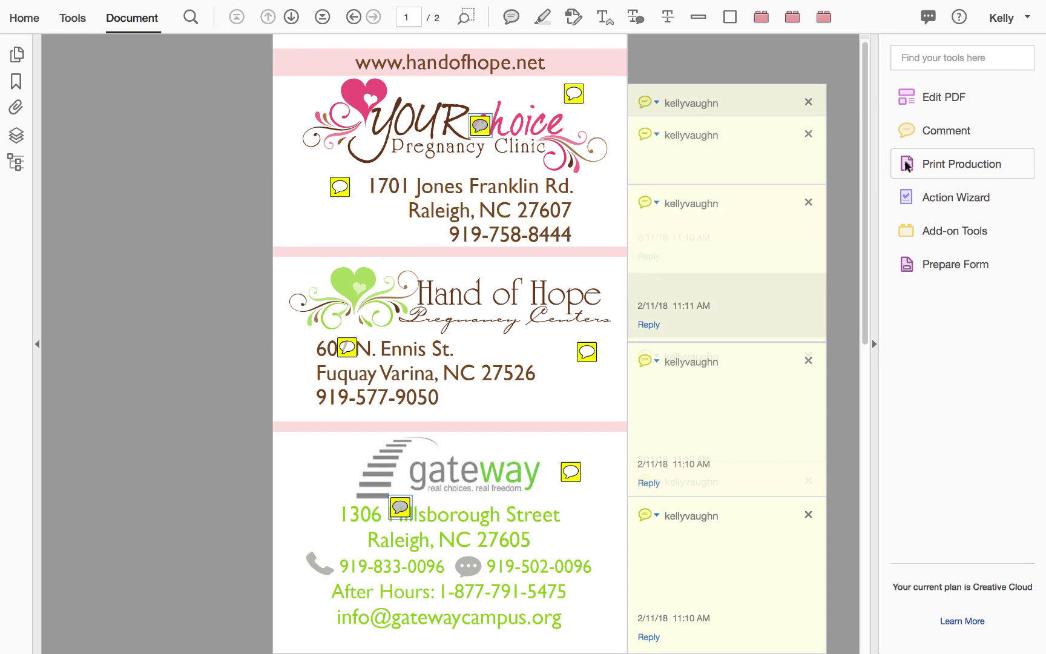
Open the Comment tool, add checkmarks to the first three comments on page 1 and select the fourth.
{"action": "left_click", "coordinate": [915, 135]}
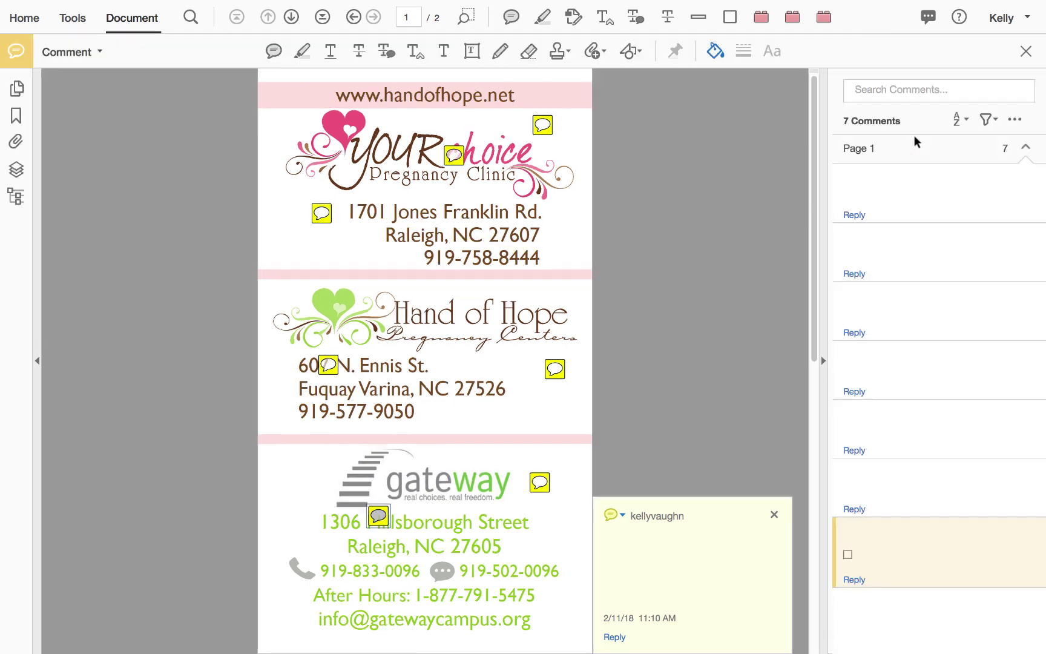
{"action": "left_click", "coordinate": [918, 180]}
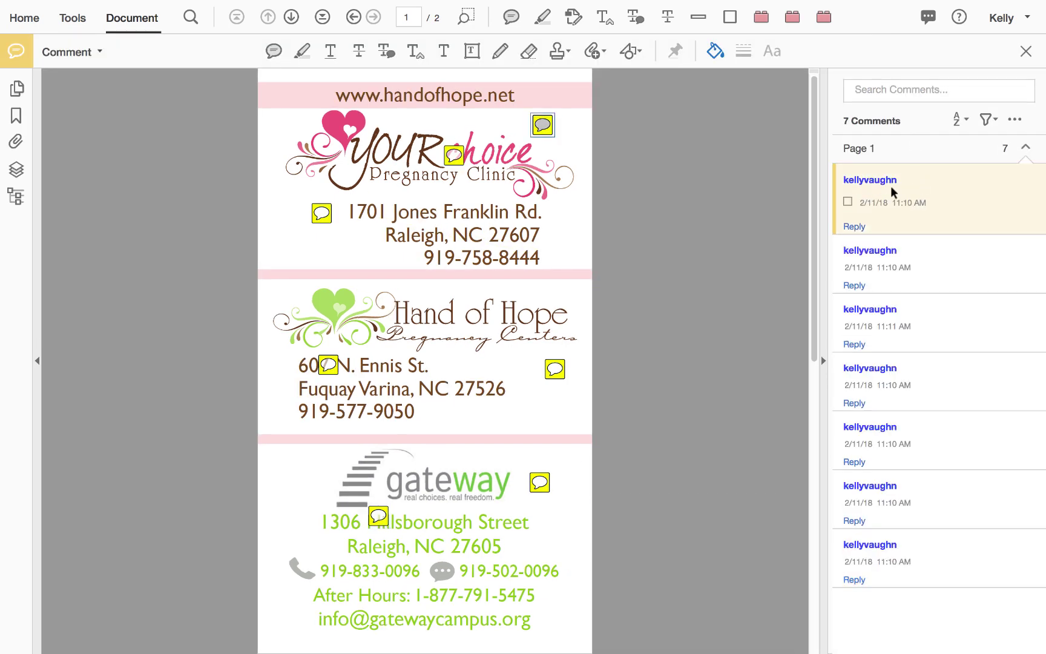
{"action": "left_click", "coordinate": [848, 202]}
{"action": "left_click", "coordinate": [926, 256]}
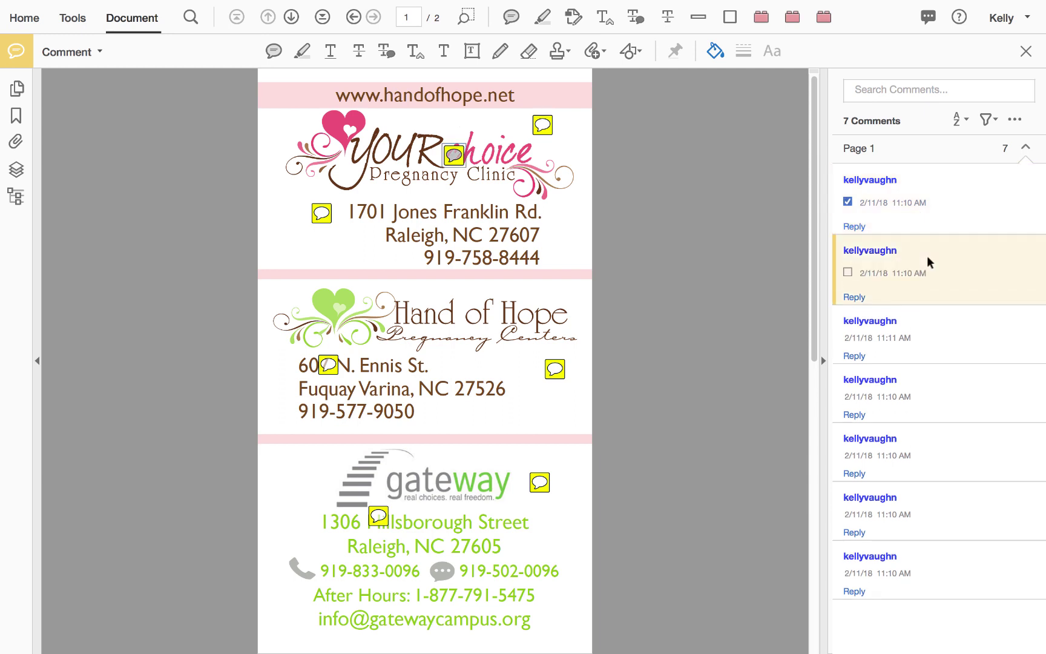
{"action": "left_click", "coordinate": [847, 272]}
{"action": "left_click", "coordinate": [911, 329]}
{"action": "left_click", "coordinate": [847, 343]}
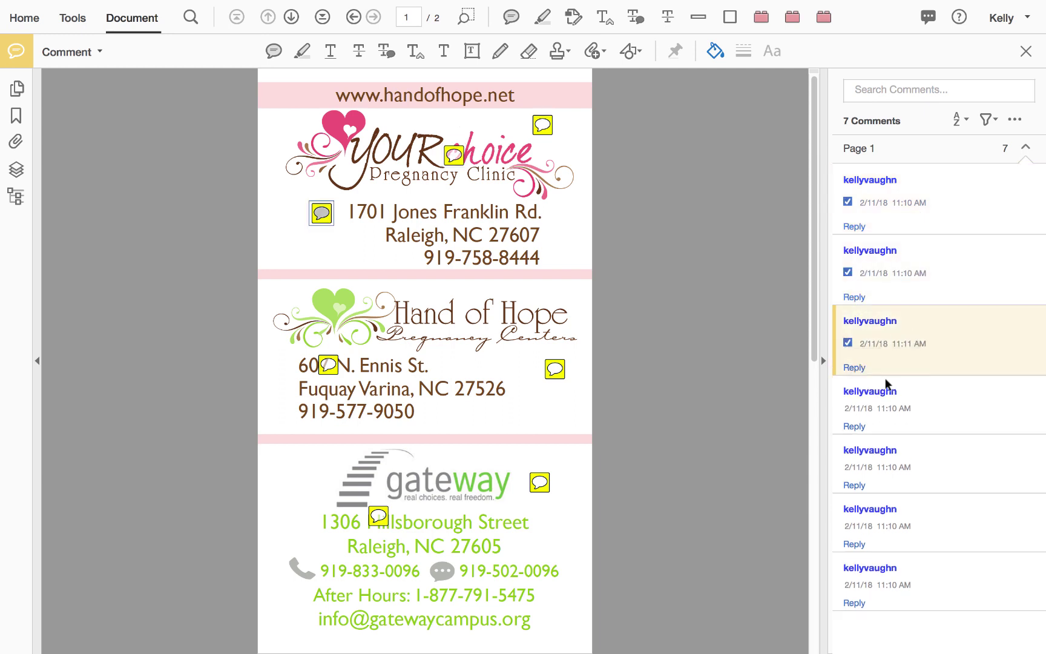
{"action": "left_click", "coordinate": [914, 400]}
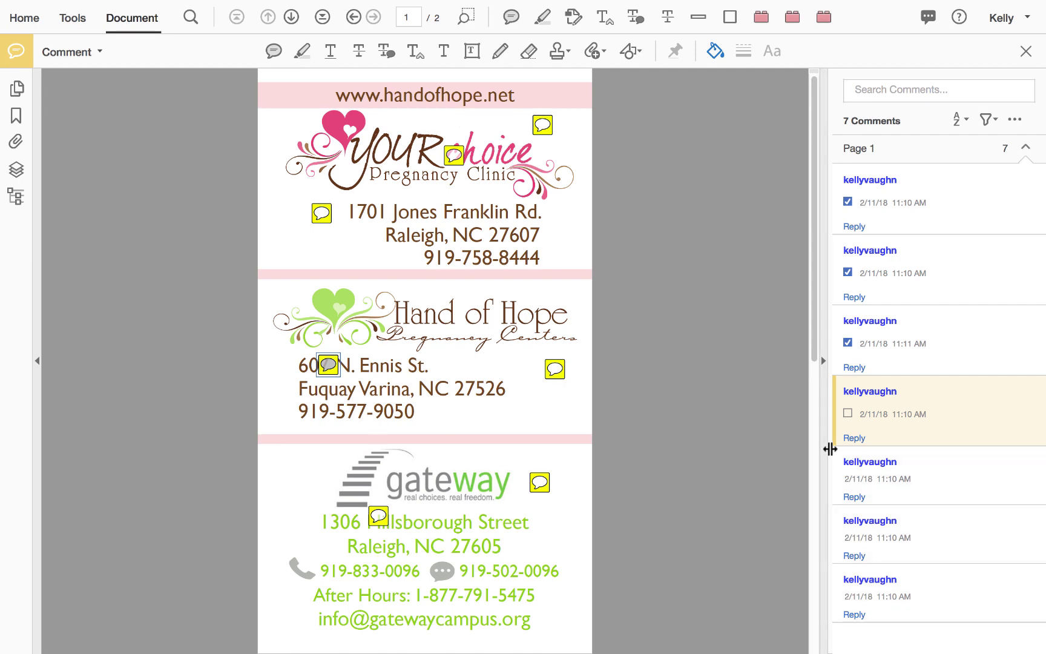
{"action": "left_click_drag", "start_coordinate": [831, 449], "coordinate": [853, 394]}
{"action": "left_click_drag", "start_coordinate": [828, 419], "coordinate": [992, 411]}
Select the sticky note beside the Your Choice logo and repeatedly toggle its checkmark off and on with the add-on quick tools.
{"action": "left_click", "coordinate": [545, 127]}
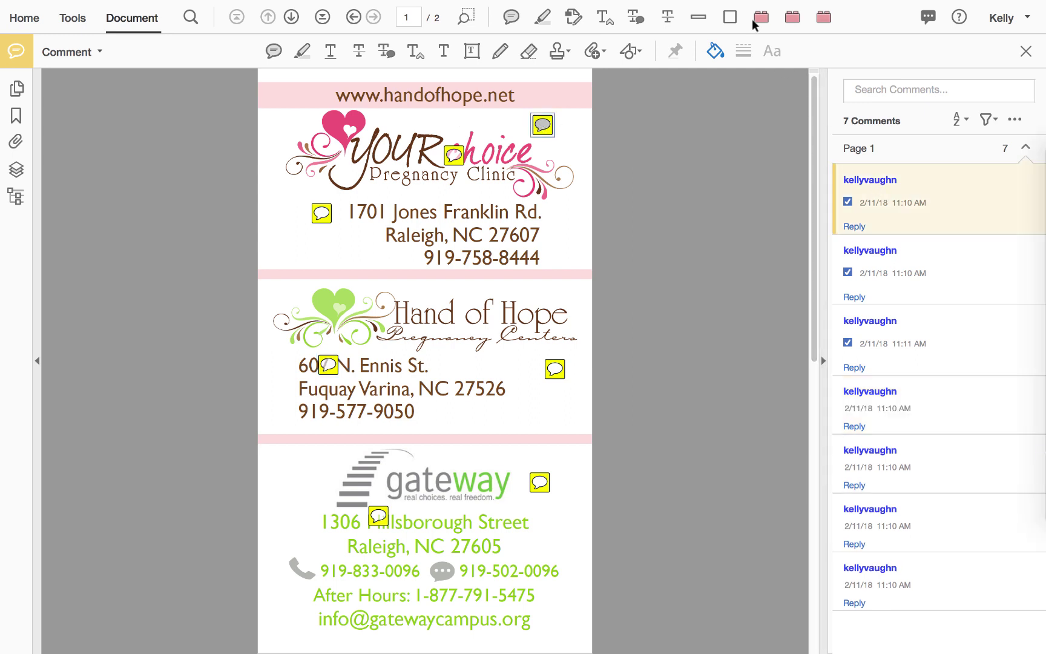
{"action": "left_click", "coordinate": [792, 18]}
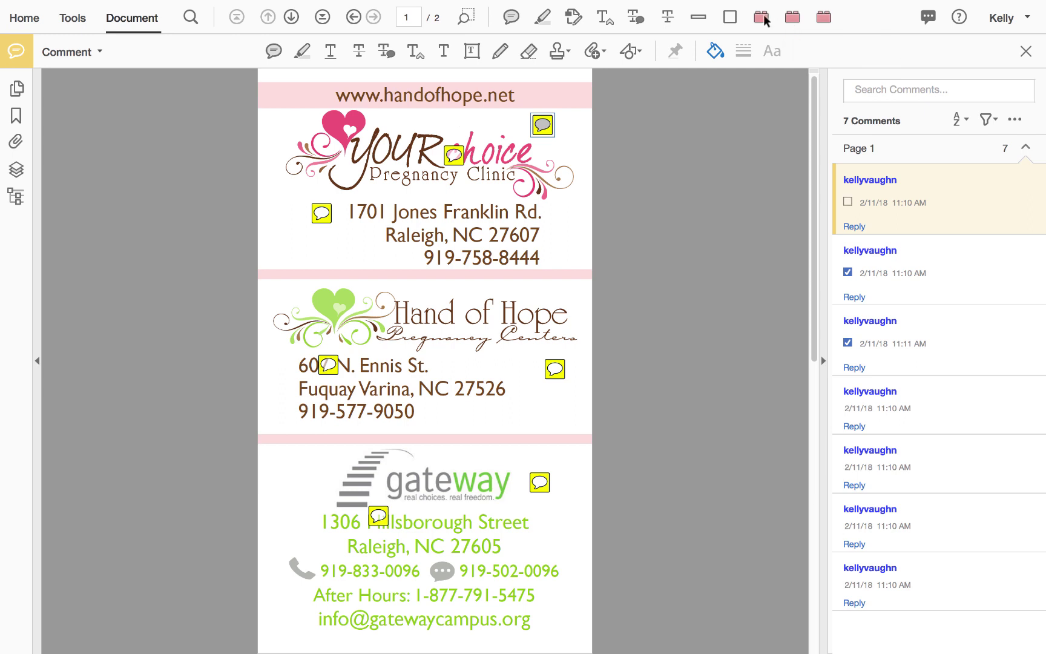
{"action": "left_click", "coordinate": [763, 18]}
{"action": "left_click", "coordinate": [792, 18]}
{"action": "left_click", "coordinate": [761, 18]}
{"action": "left_click", "coordinate": [797, 22]}
{"action": "left_click", "coordinate": [762, 20]}
{"action": "left_click", "coordinate": [797, 18]}
{"action": "left_click", "coordinate": [764, 18]}
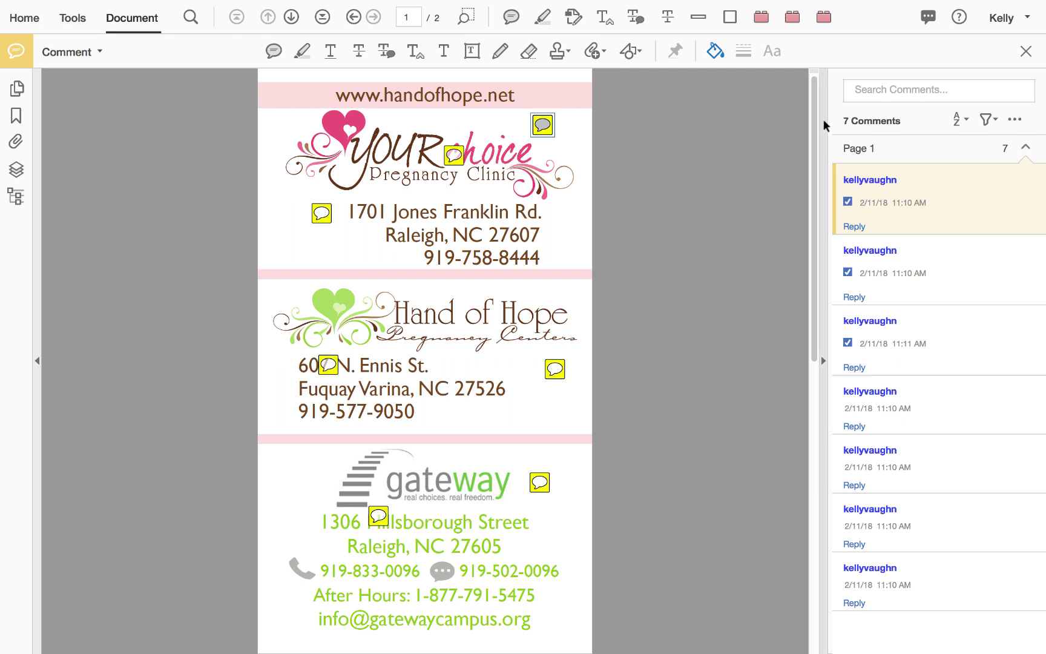
Hide the comments list so that the document fills the workspace.
{"action": "left_click", "coordinate": [824, 125]}
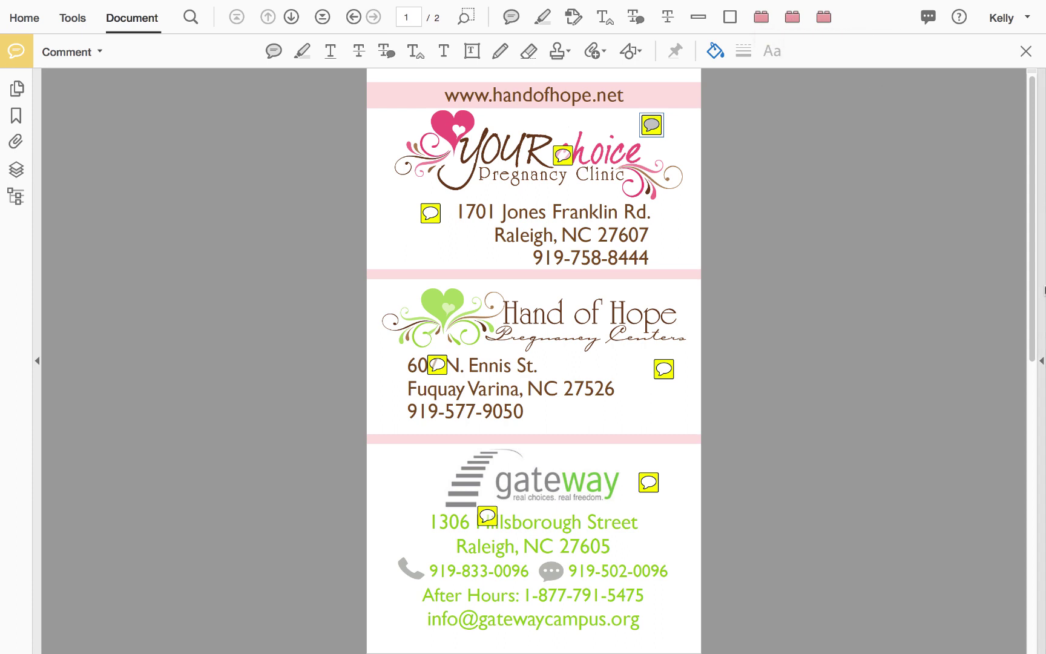
{"action": "left_click", "coordinate": [1038, 274]}
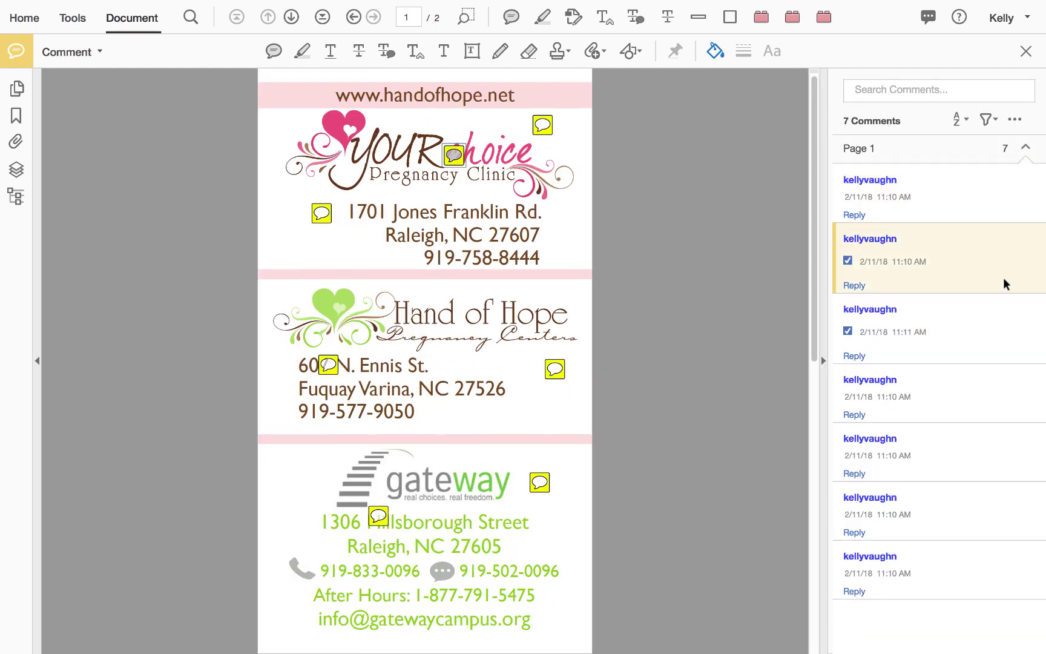
{"action": "left_click", "coordinate": [821, 363]}
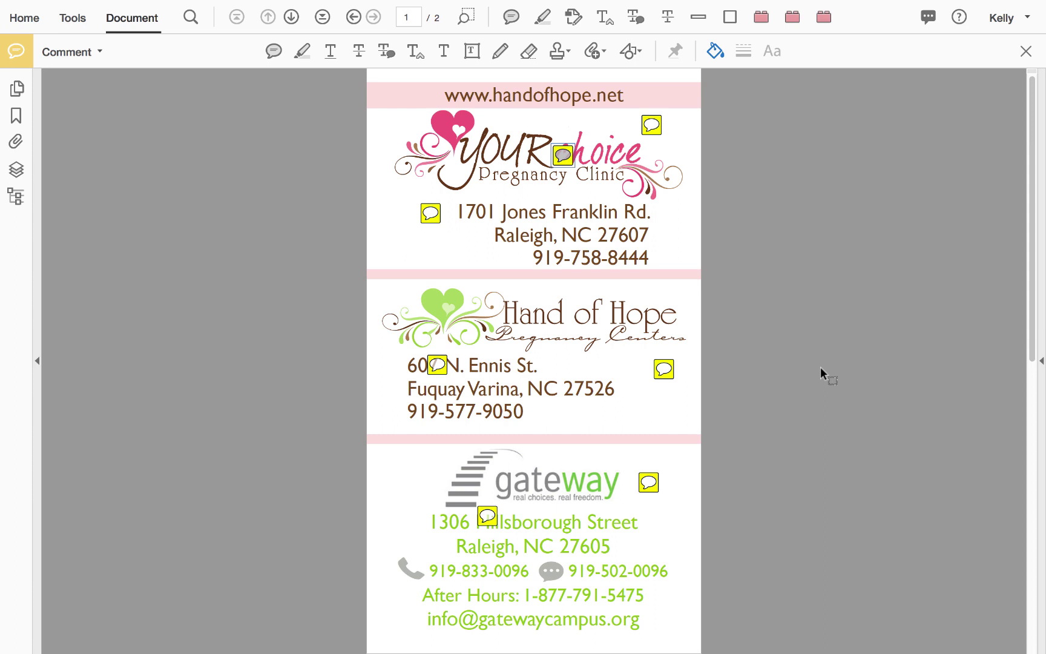
{"action": "key", "text": "super+Tab"}
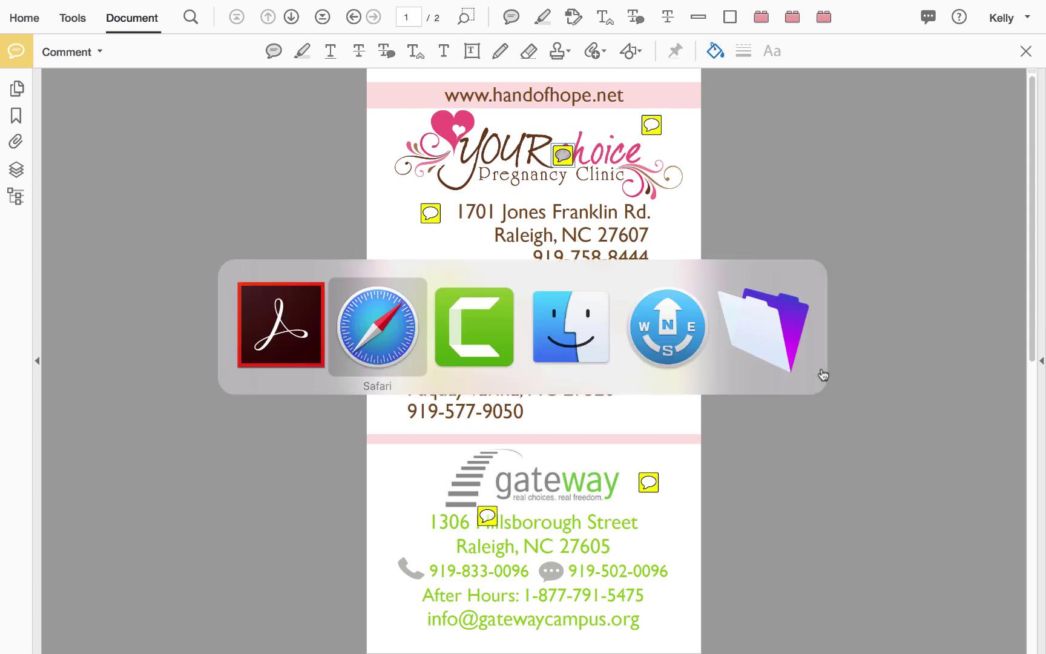
{"action": "key", "text": "super+shift+Tab"}
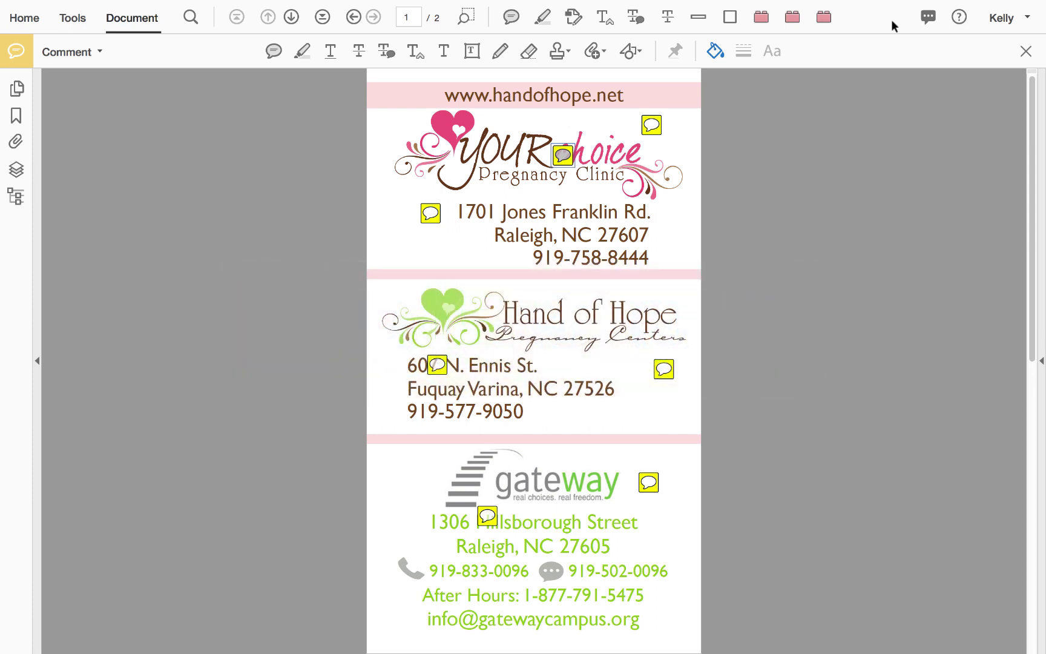
{"action": "mouse_move", "coordinate": [888, 4]}
{"action": "right_click", "coordinate": [868, 28]}
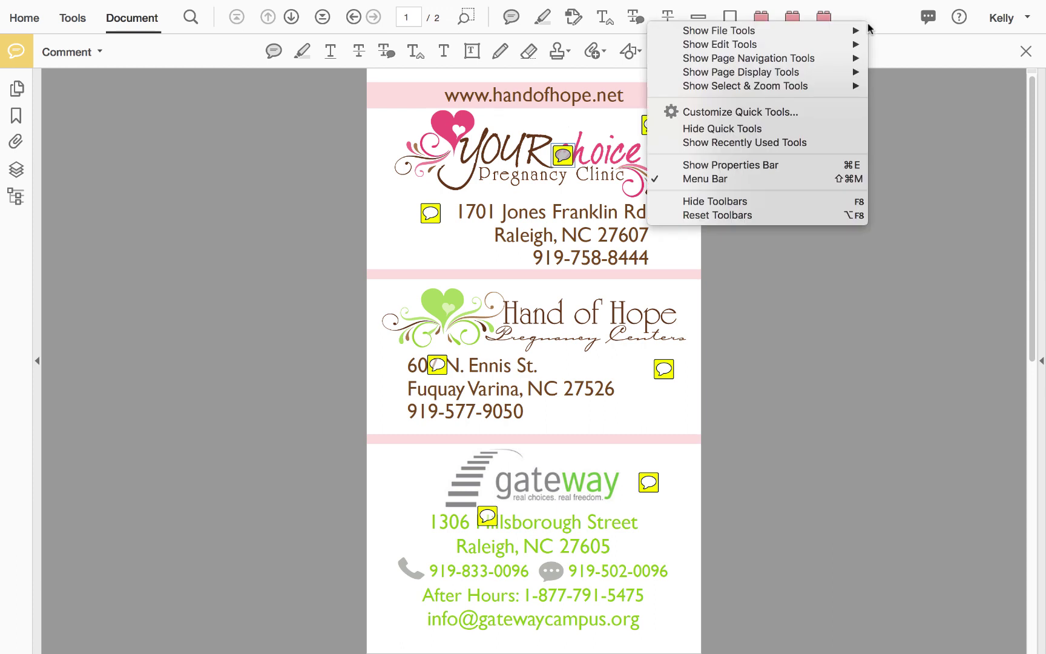
{"action": "key", "text": "Escape"}
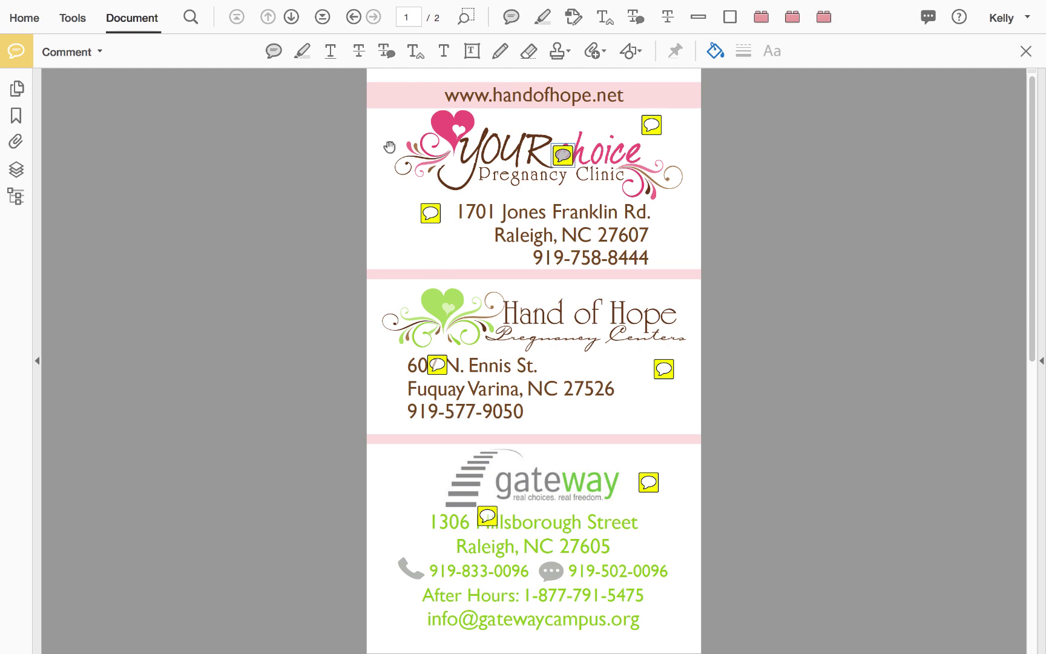
Close the Comment tool and browse the full collection of available tools from Create & Edit through Add-ons.
{"action": "left_click", "coordinate": [1027, 52]}
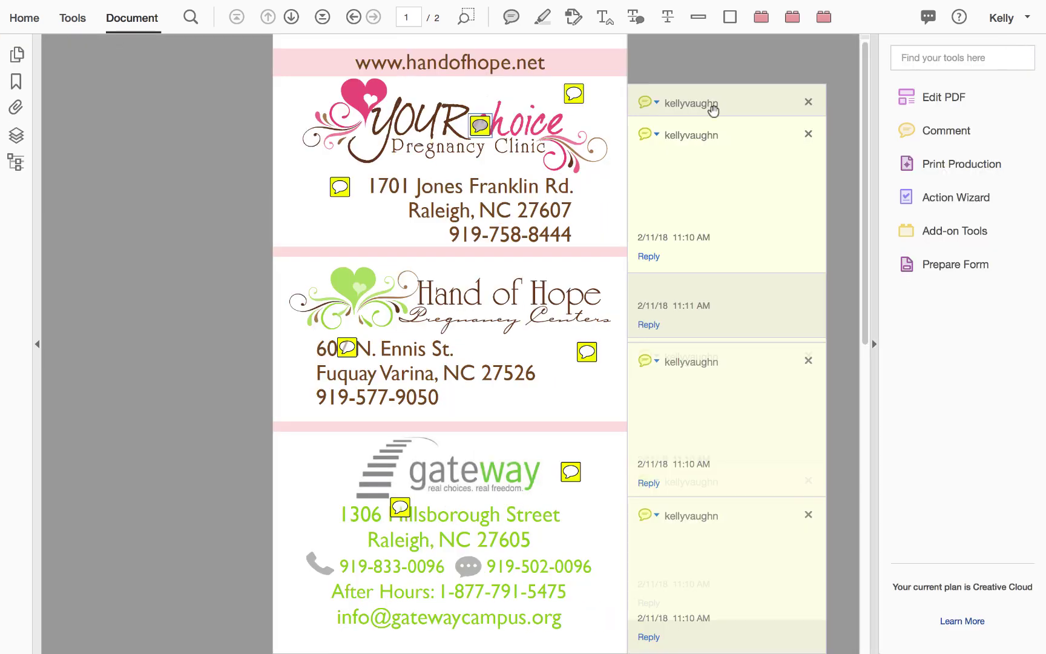
{"action": "left_click", "coordinate": [82, 17]}
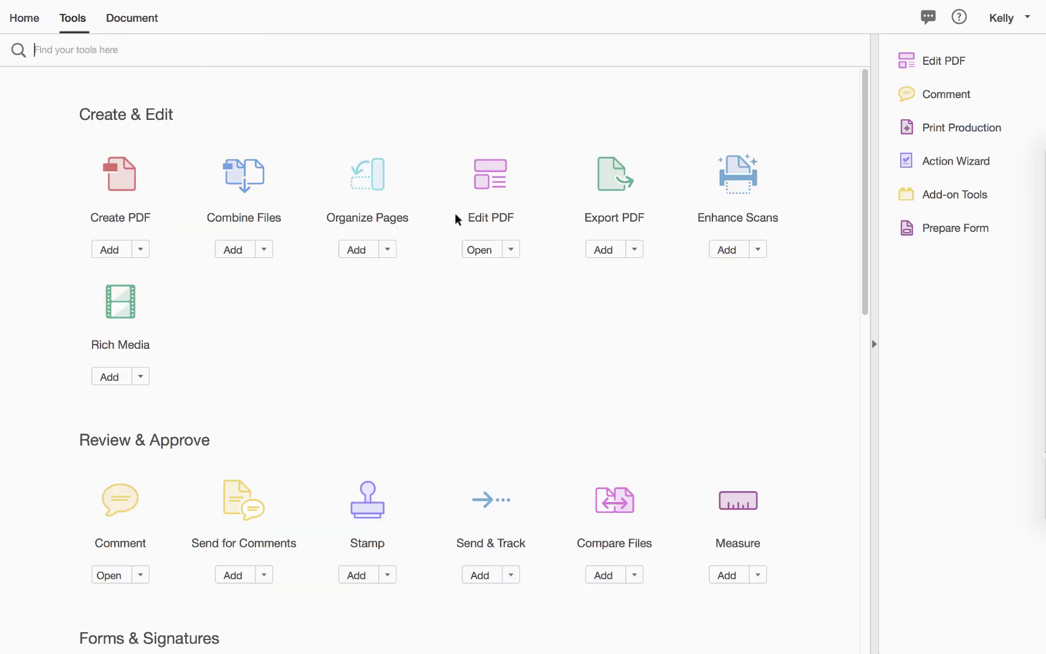
{"action": "scroll", "coordinate": [432, 431], "scroll_direction": "down", "scroll_amount": 5}
{"action": "scroll", "coordinate": [433, 432], "scroll_direction": "down", "scroll_amount": 7}
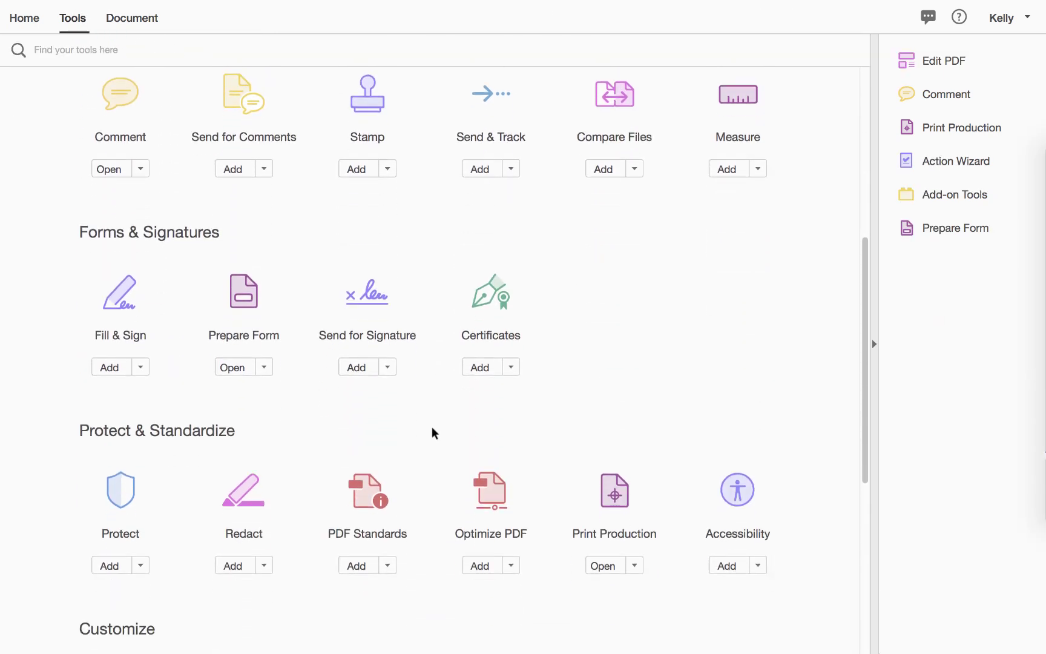
{"action": "scroll", "coordinate": [434, 433], "scroll_direction": "down", "scroll_amount": 2}
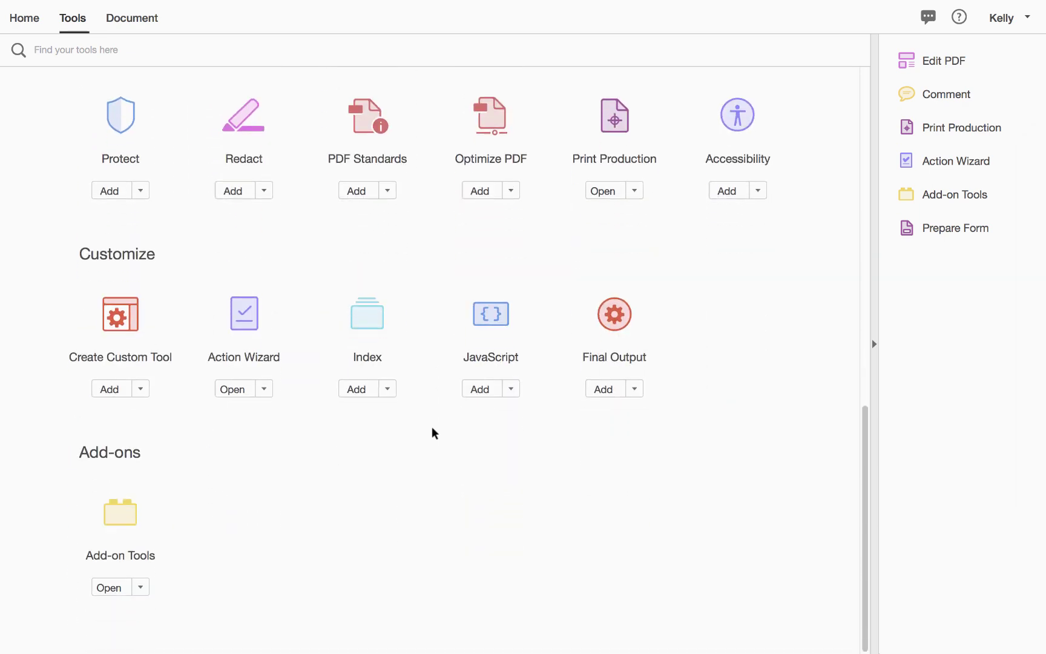
{"action": "scroll", "coordinate": [434, 433], "scroll_direction": "up", "scroll_amount": 15}
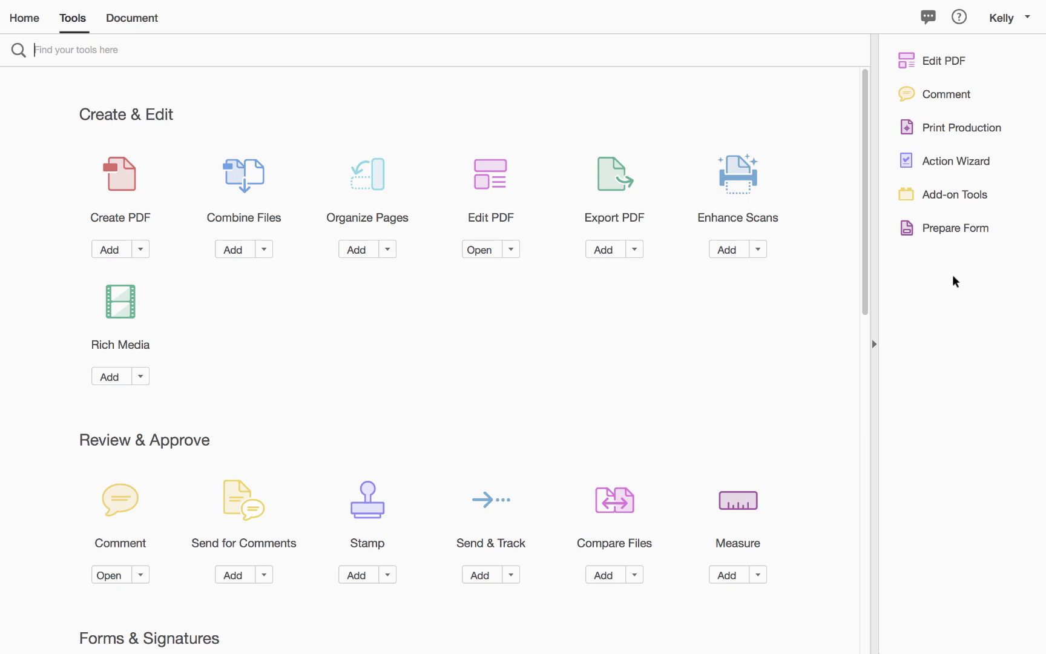
Search the tools for "meas" and add a shortcut for the Measure tool.
{"action": "type", "text": "meas"}
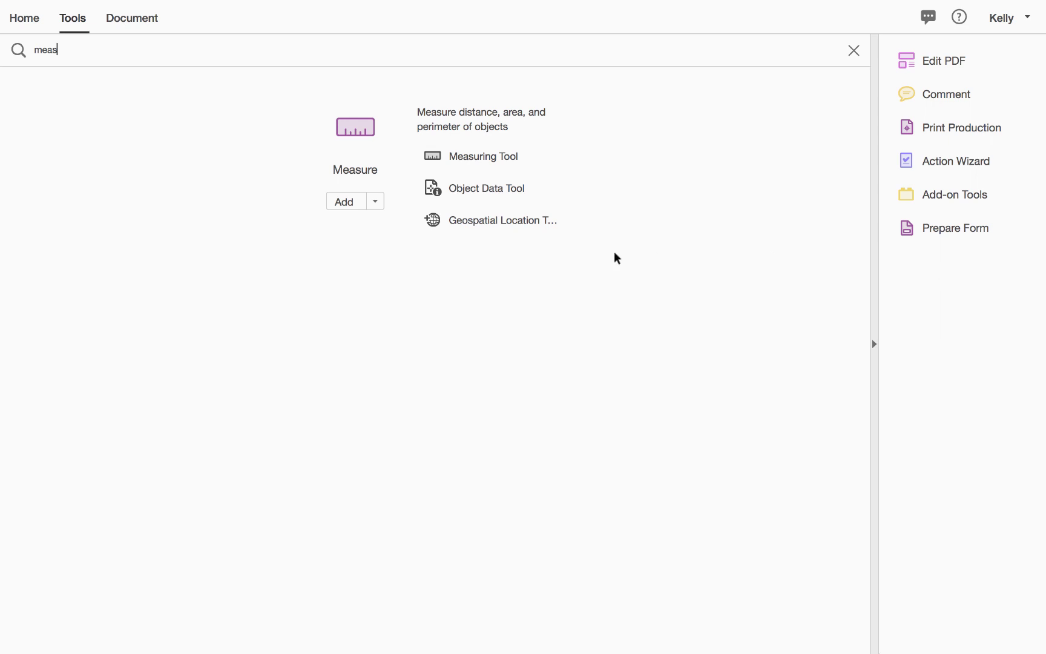
{"action": "left_click", "coordinate": [374, 201]}
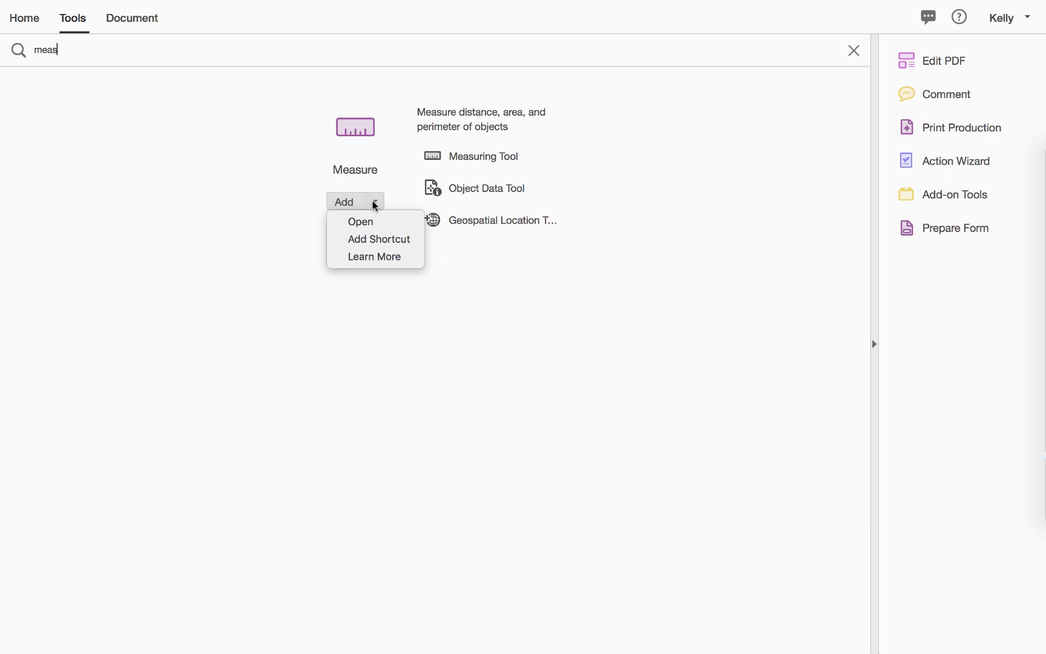
{"action": "left_click", "coordinate": [380, 242]}
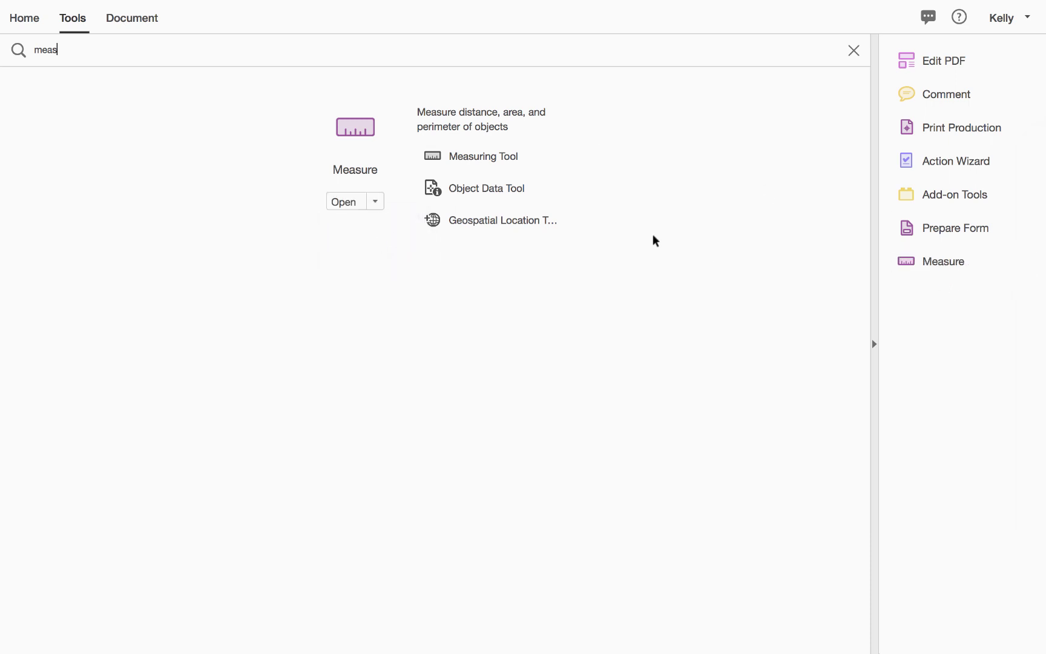
Search the tools for "prin" and "water", and view the shortcut options of Edit PDF.
{"action": "double_click", "coordinate": [378, 49]}
{"action": "type", "text": "prin"}
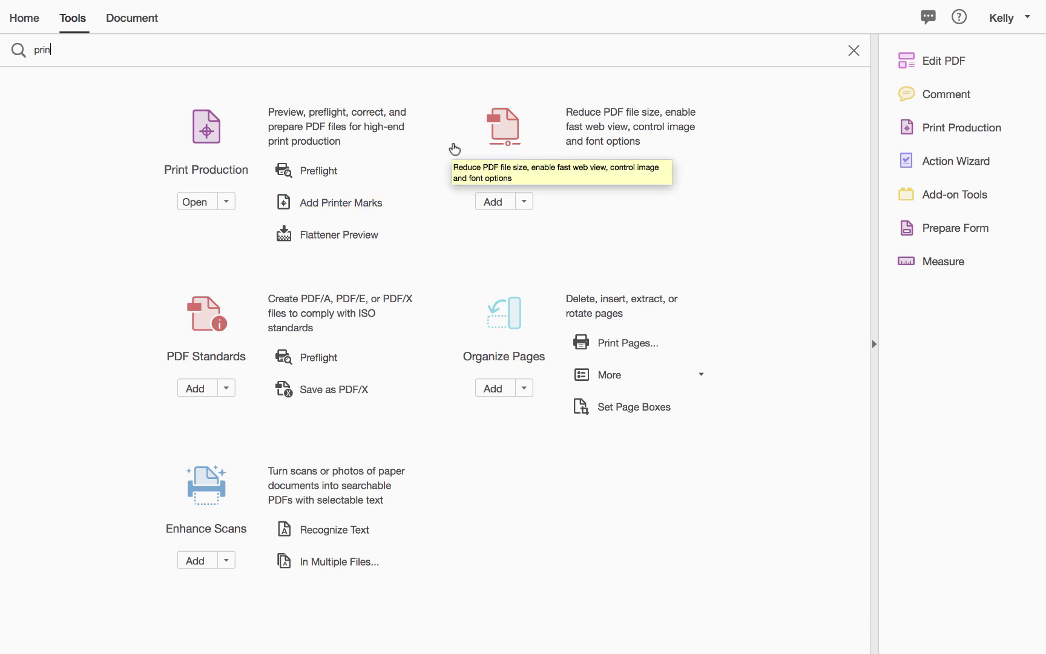
{"action": "key", "text": "super+a"}
{"action": "type", "text": "wa"}
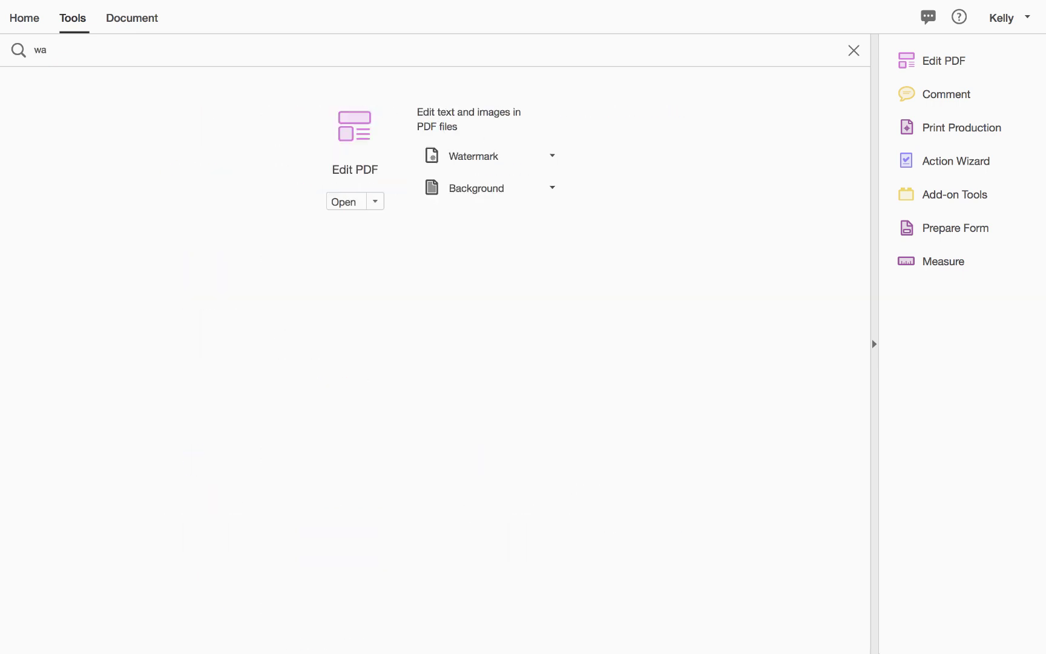
{"action": "type", "text": "ter"}
{"action": "left_click", "coordinate": [375, 200]}
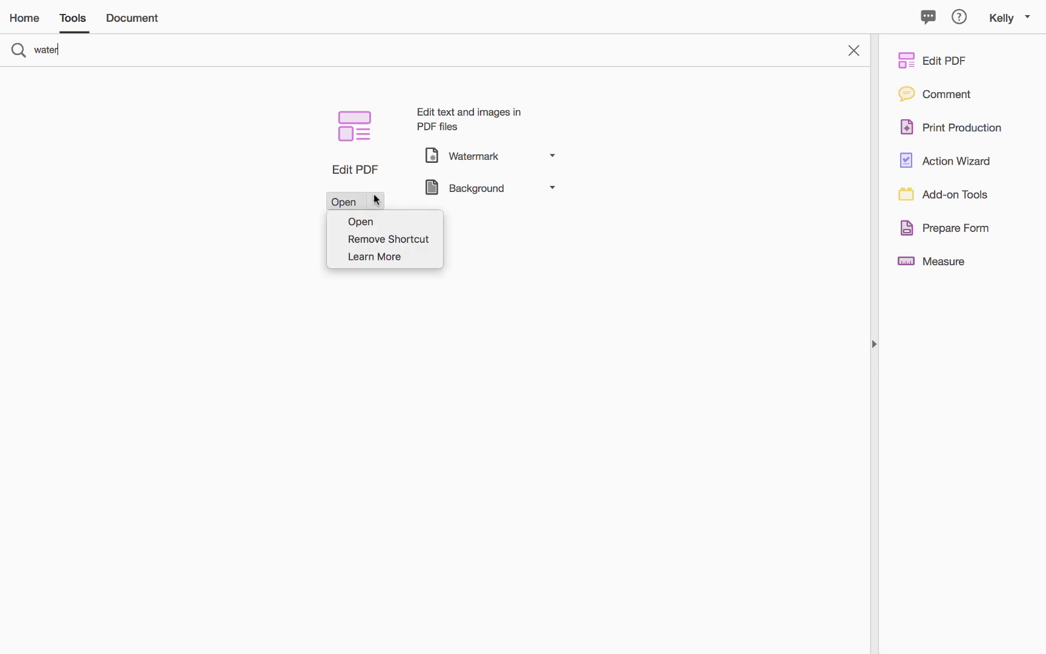
{"action": "left_click", "coordinate": [231, 292]}
Clear the tool search and browse the complete tool list down to Protect & Standardize.
{"action": "left_click", "coordinate": [290, 47]}
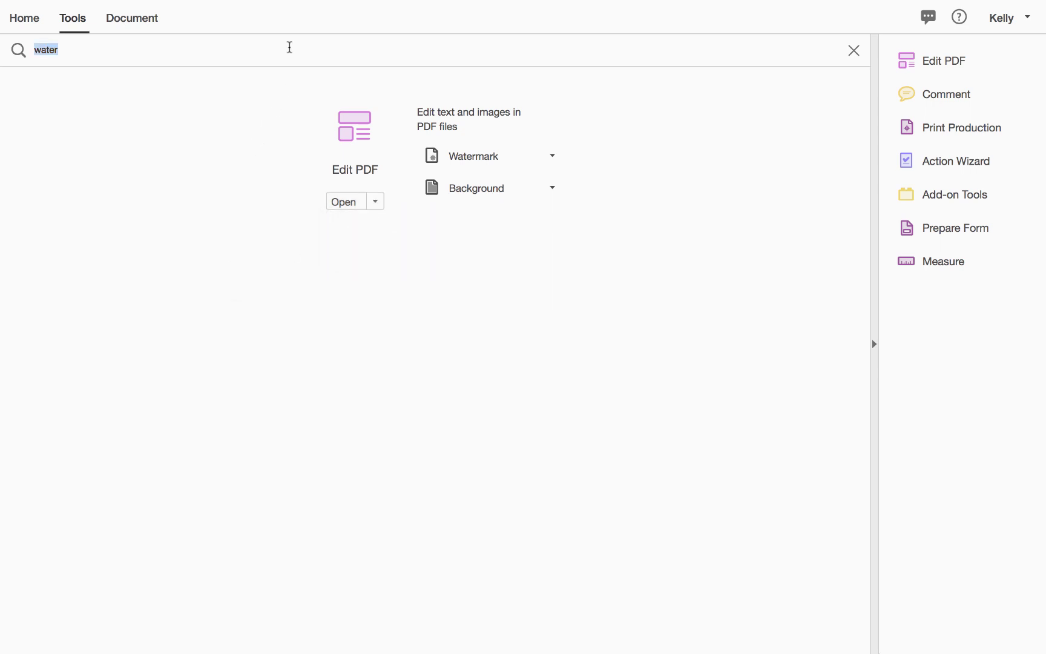
{"action": "key", "text": "BackSpace"}
{"action": "scroll", "coordinate": [341, 184], "scroll_direction": "down", "scroll_amount": 5}
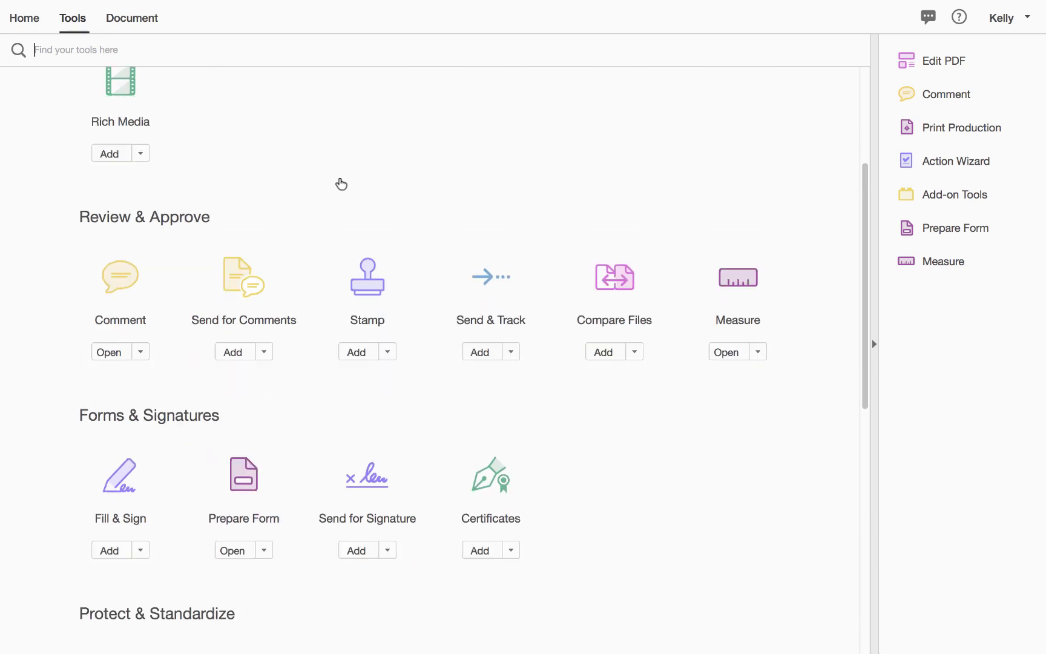
{"action": "scroll", "coordinate": [341, 184], "scroll_direction": "down", "scroll_amount": 3}
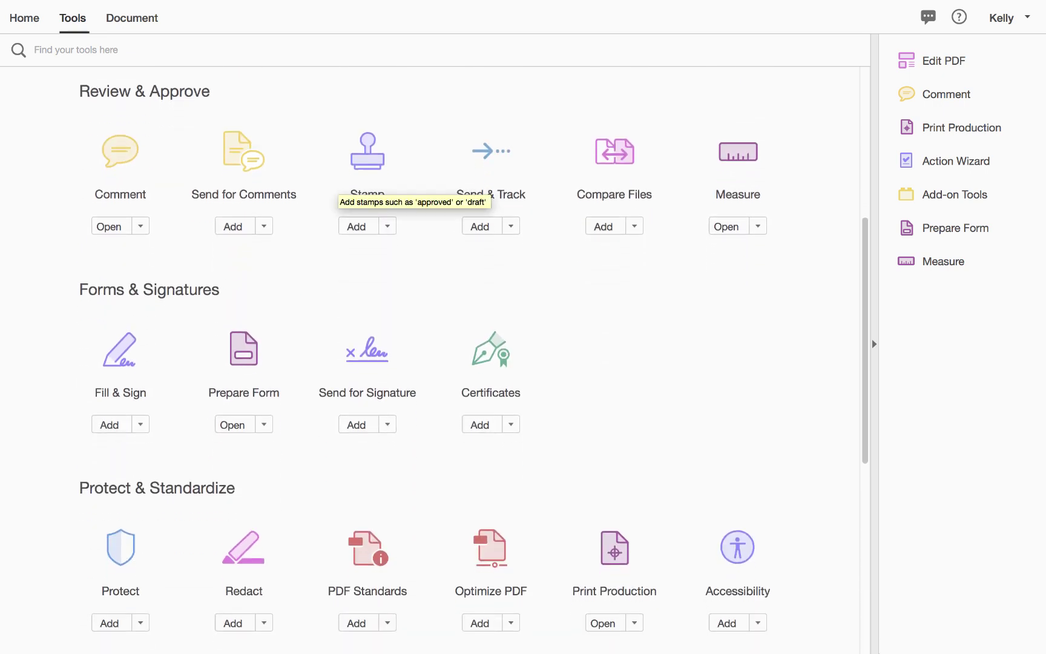
Search the tools for "sign", add a shortcut for Fill & Sign, and clear the search.
{"action": "type", "text": "sign"}
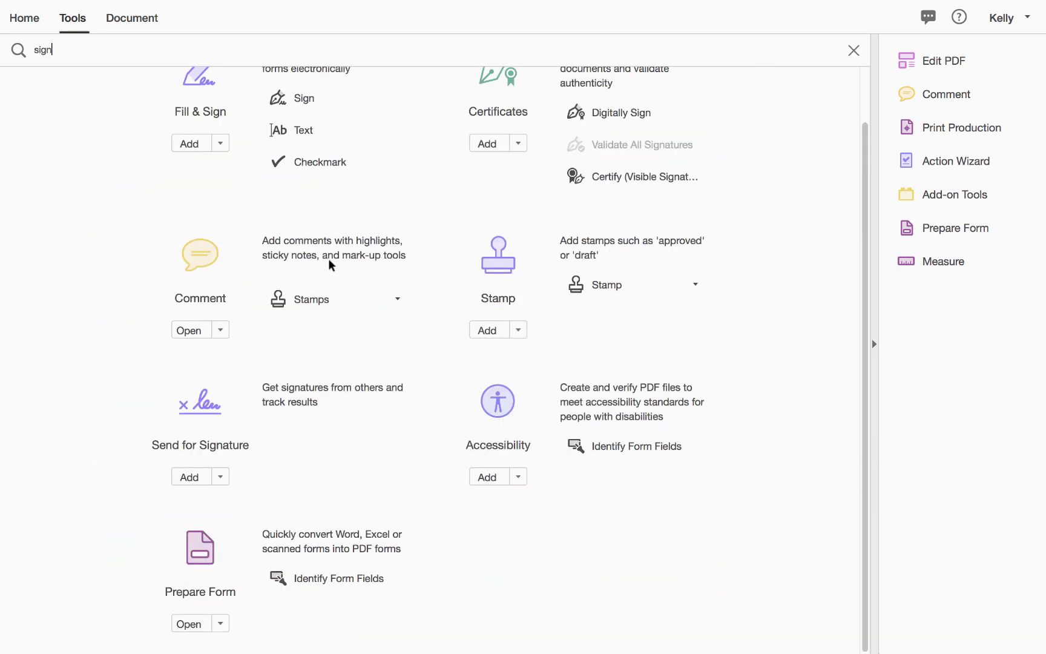
{"action": "scroll", "coordinate": [333, 257], "scroll_direction": "up", "scroll_amount": 2}
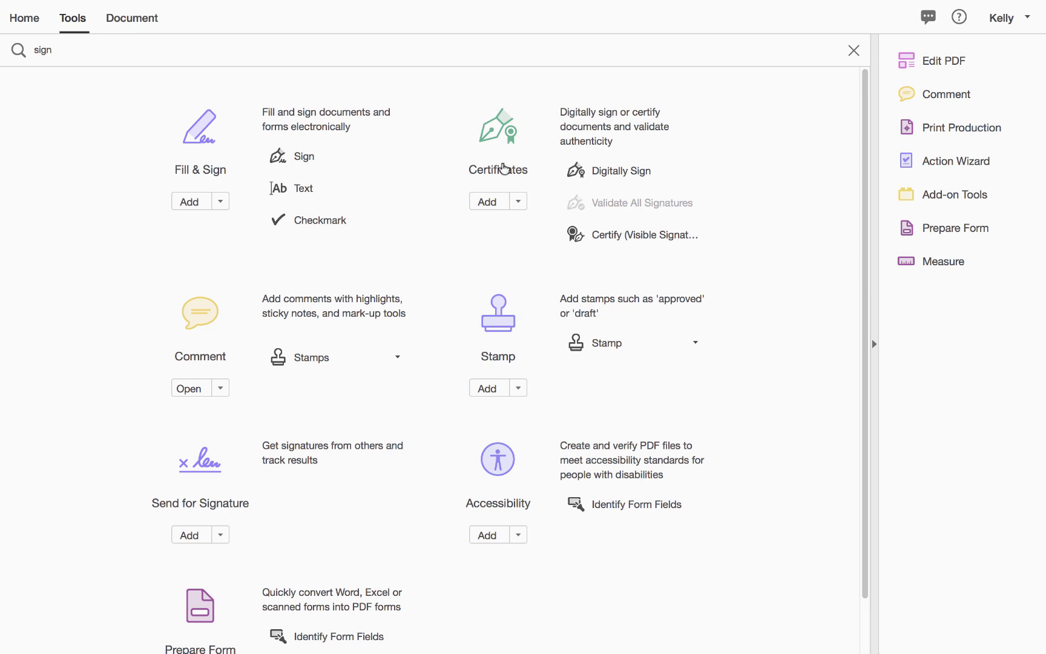
{"action": "left_click", "coordinate": [197, 206]}
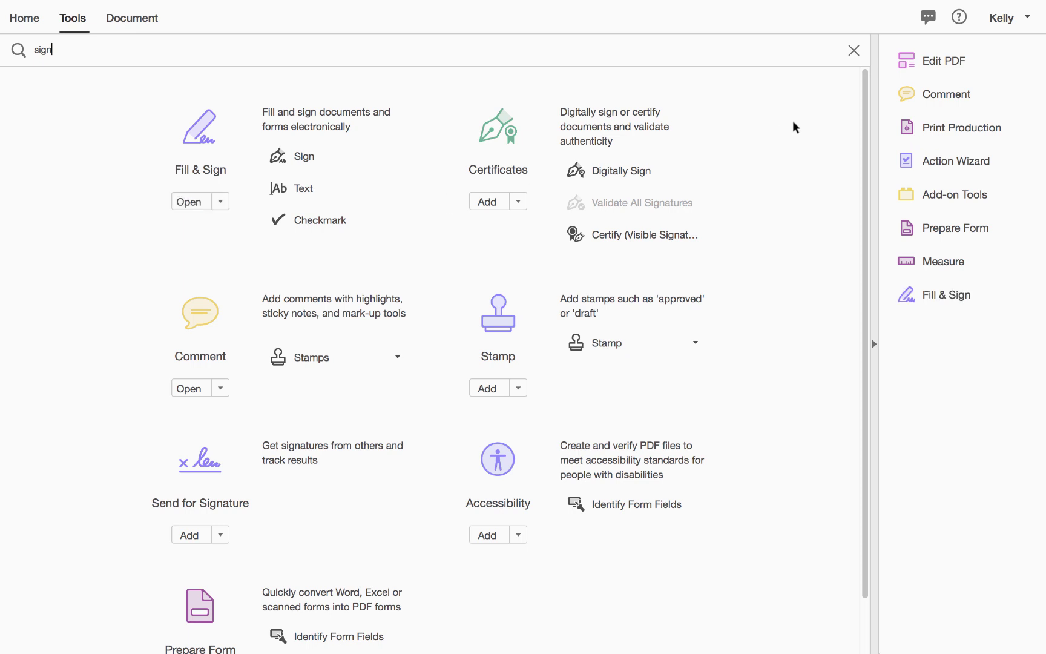
{"action": "left_click", "coordinate": [853, 50]}
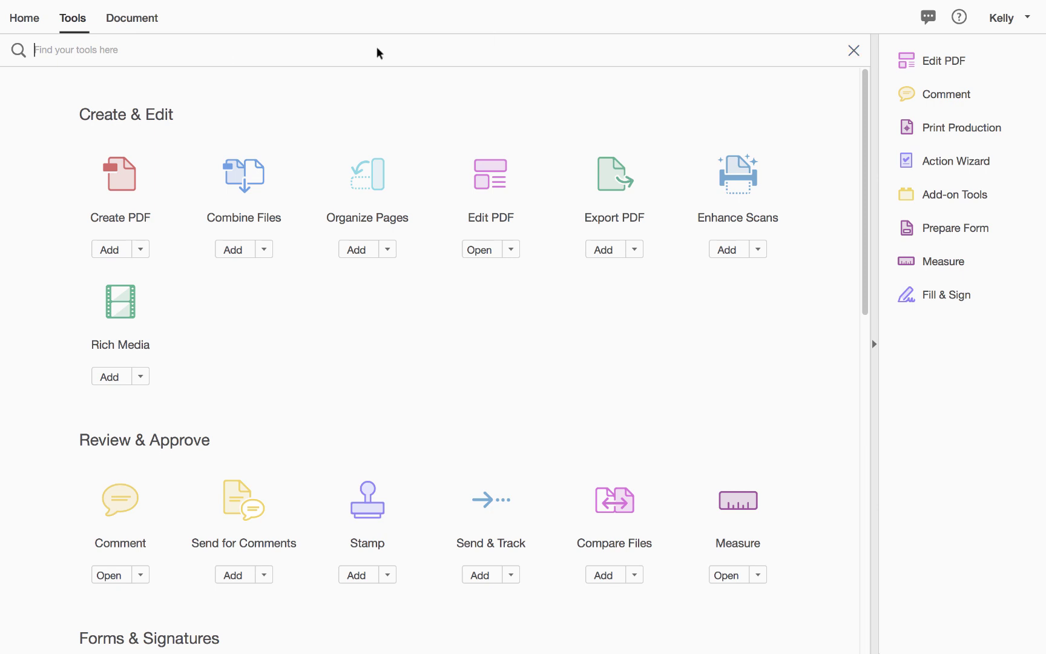
Return to the document and switch from the Comment tool to the Print Production tool.
{"action": "left_click", "coordinate": [128, 16]}
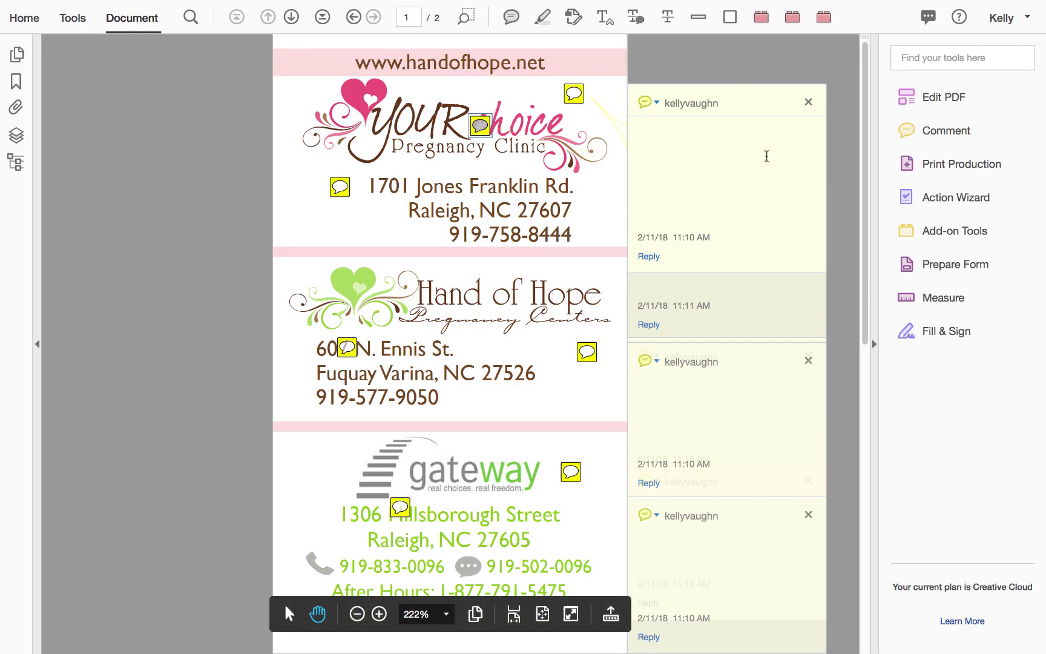
{"action": "left_click", "coordinate": [941, 133]}
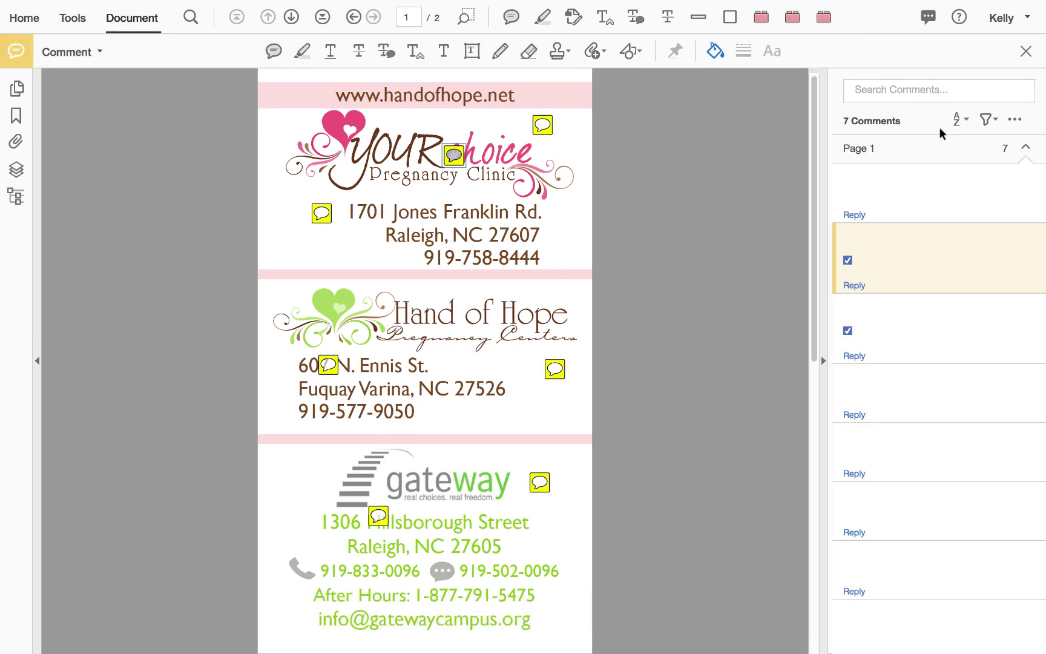
{"action": "left_click", "coordinate": [1027, 52]}
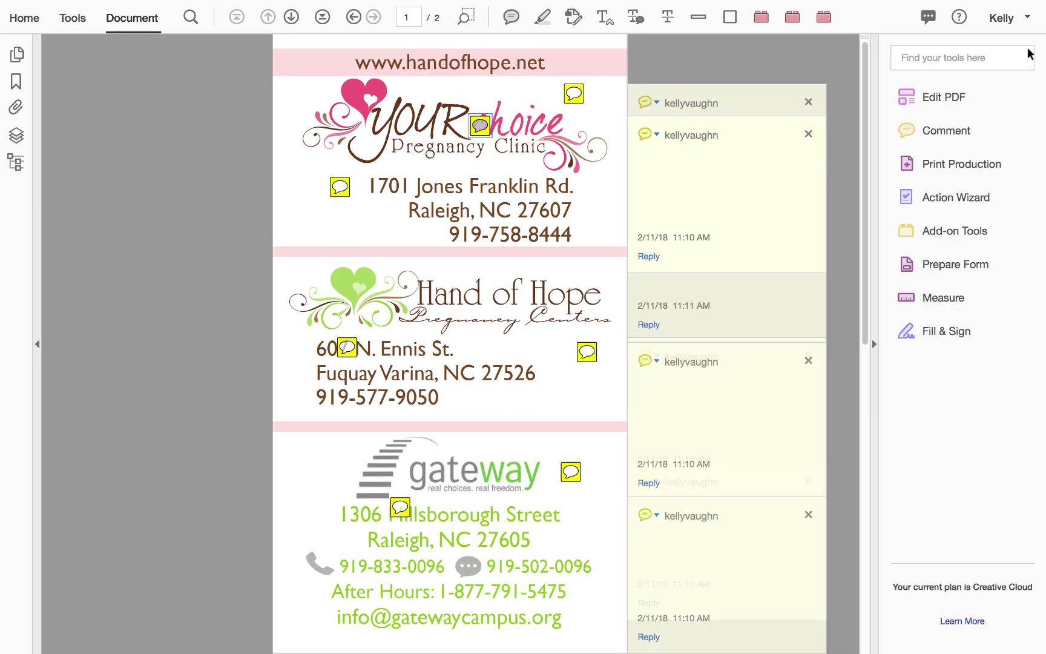
{"action": "left_click", "coordinate": [953, 163]}
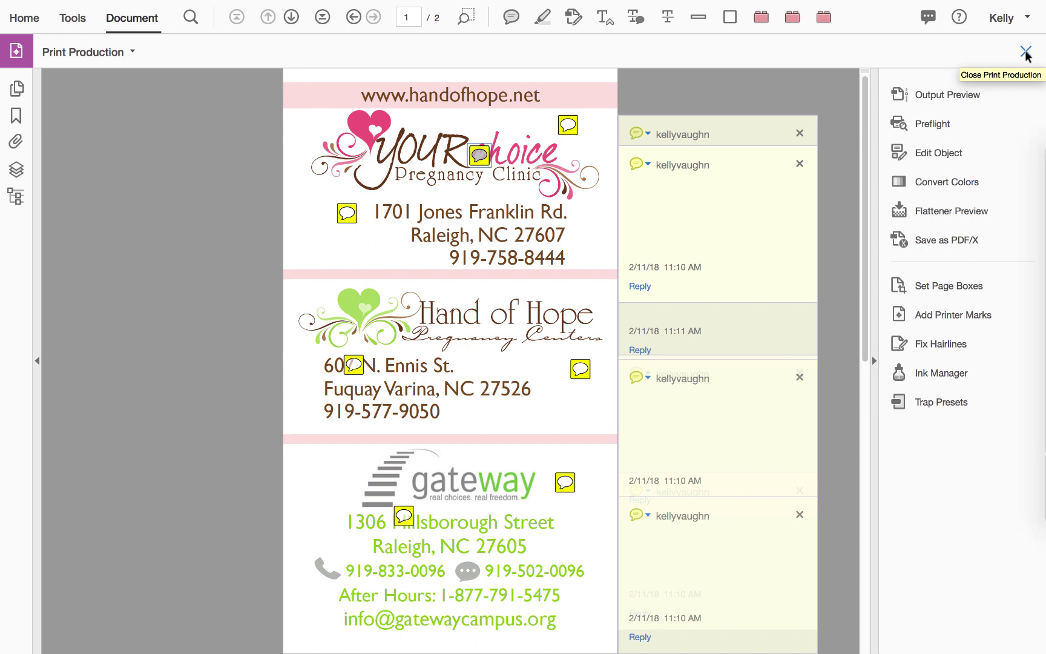
View the list of tools that can be switched to from Print Production, and come back to the document.
{"action": "left_click", "coordinate": [132, 54]}
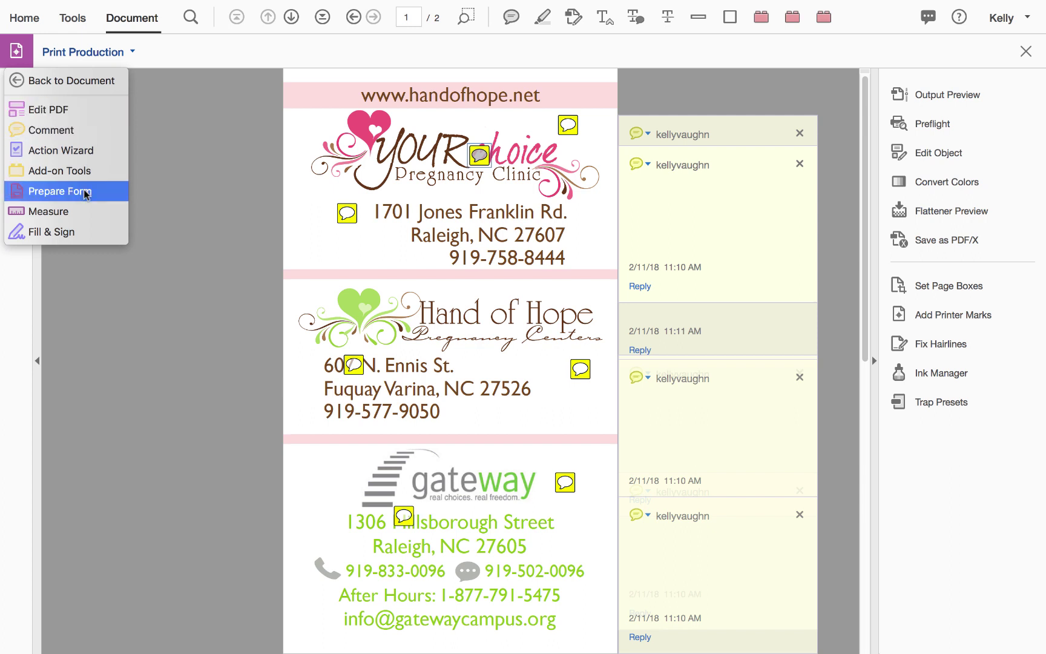
{"action": "left_click", "coordinate": [162, 176]}
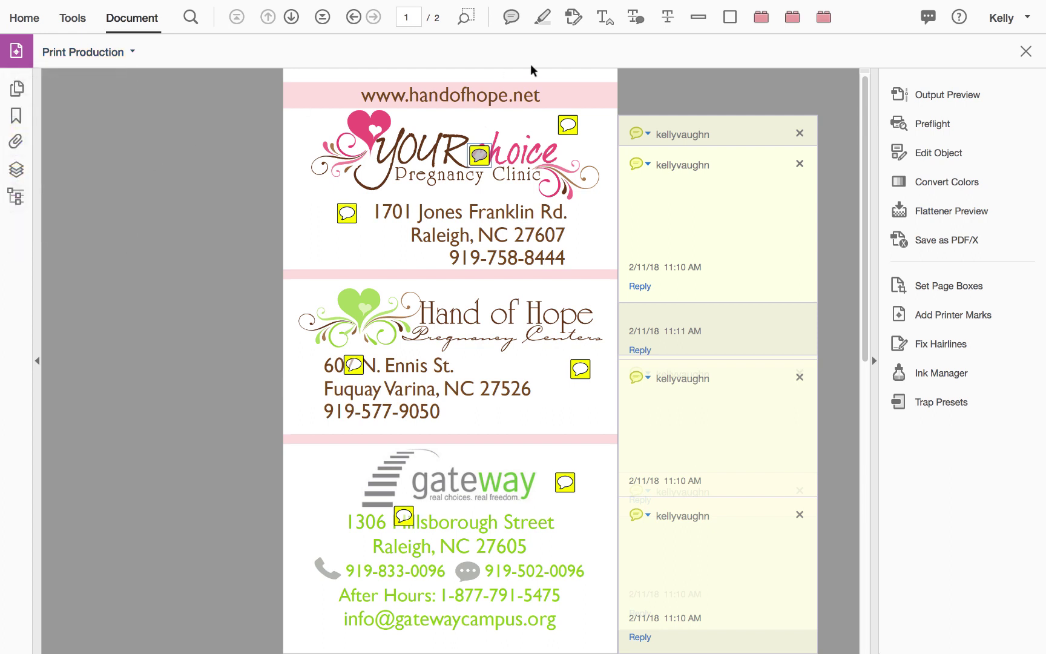
{"action": "left_click", "coordinate": [80, 18]}
{"action": "left_click", "coordinate": [128, 17]}
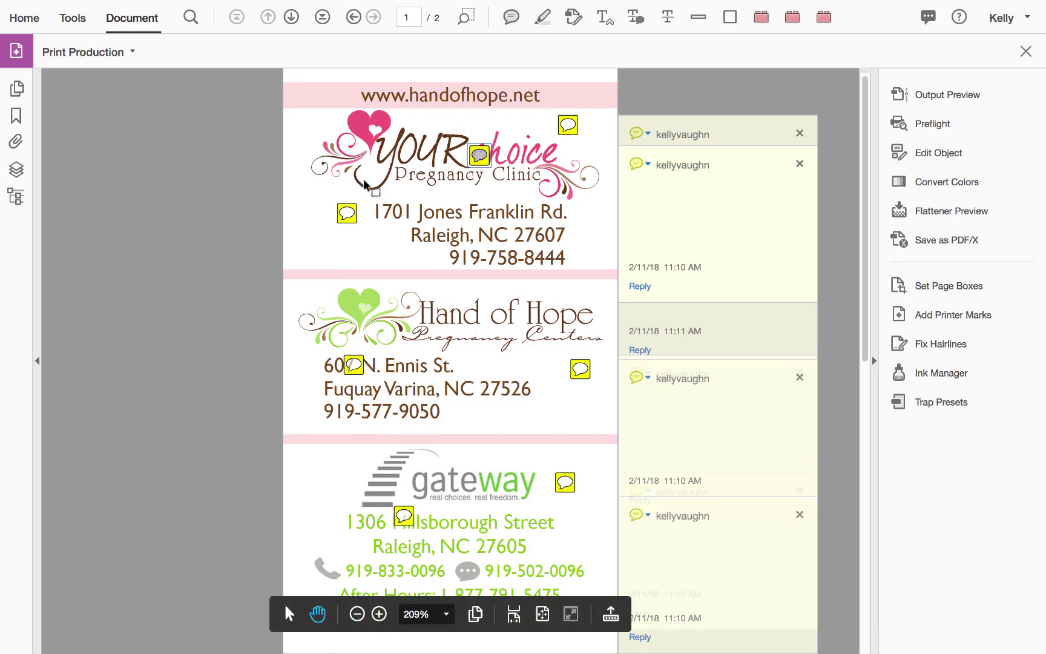
Switch to Safari, open the Document Geek blog's Index of Articles, and browse its InDesign and Acrobat article lists.
{"action": "key", "text": "super+Tab"}
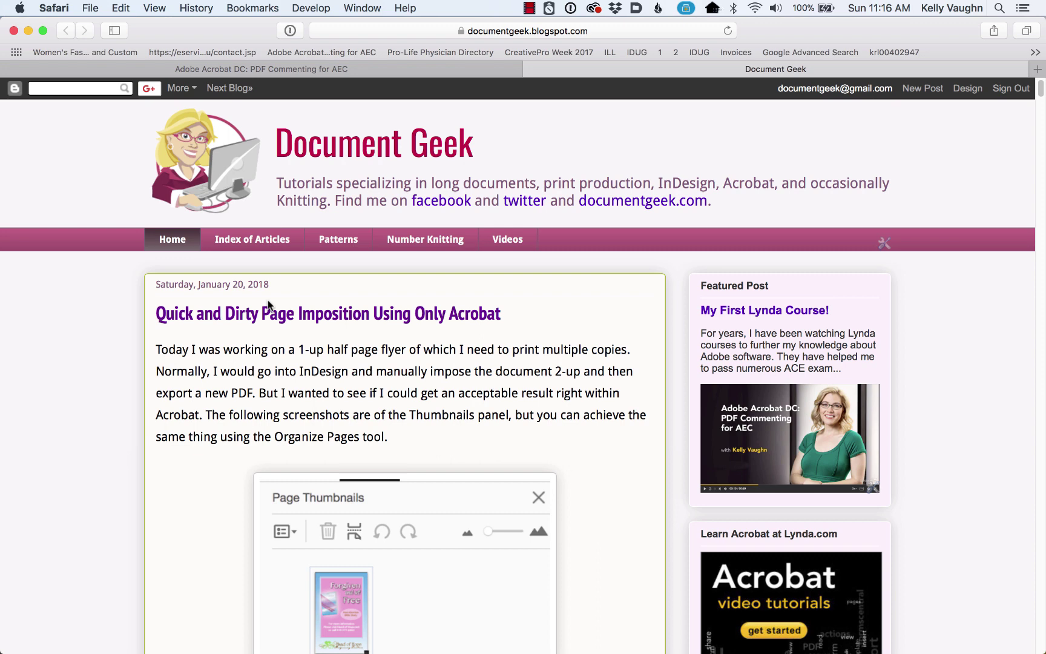
{"action": "left_click", "coordinate": [266, 247]}
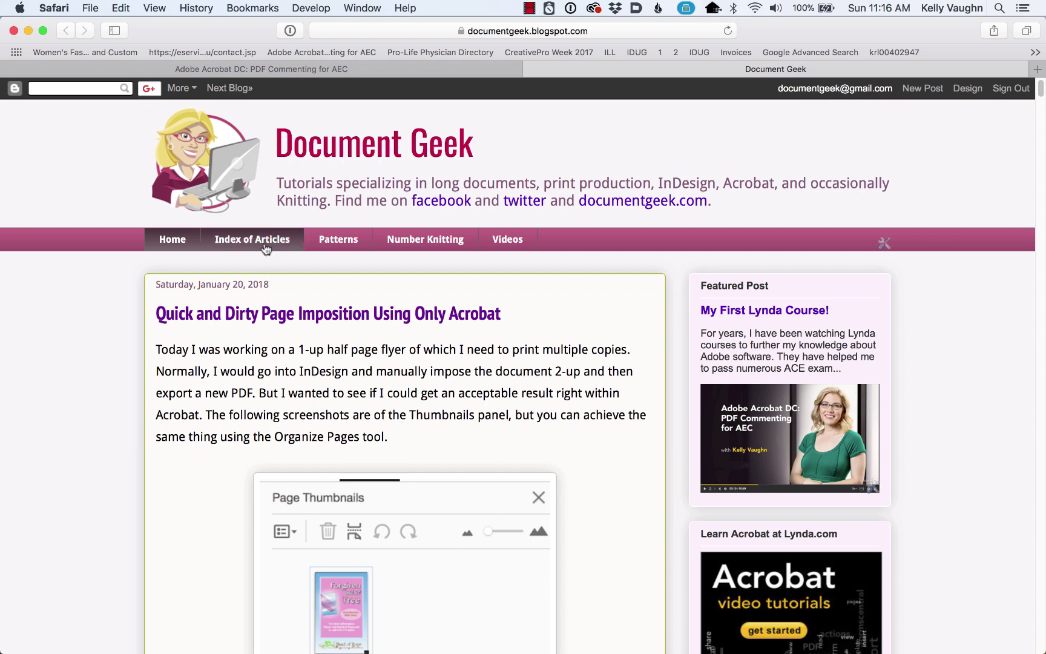
{"action": "scroll", "coordinate": [123, 274], "scroll_direction": "down", "scroll_amount": 6}
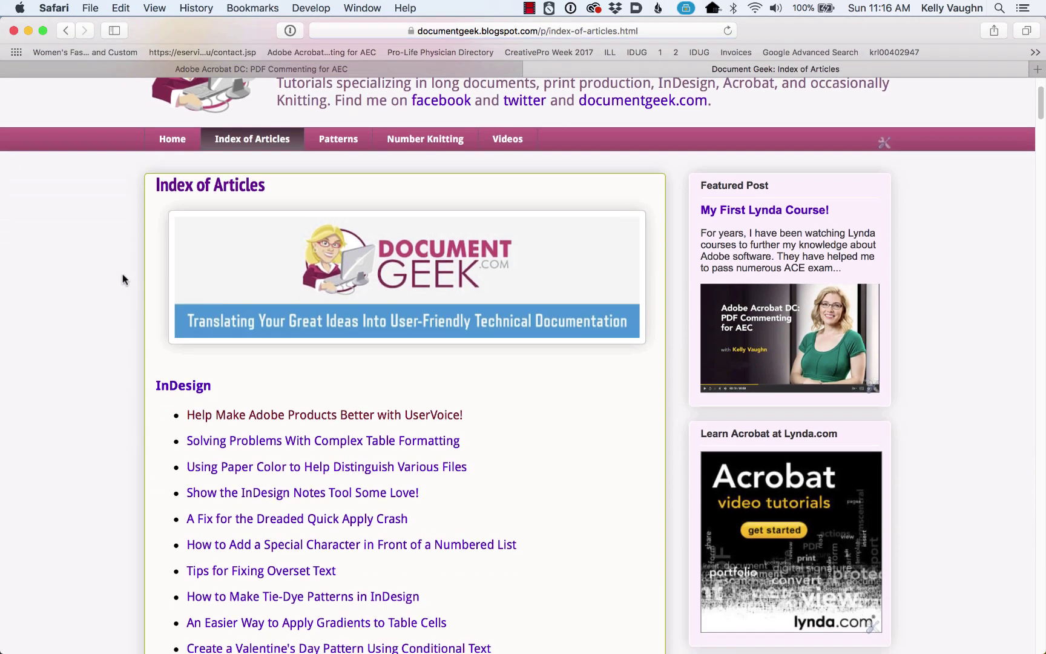
{"action": "scroll", "coordinate": [123, 275], "scroll_direction": "down", "scroll_amount": 20}
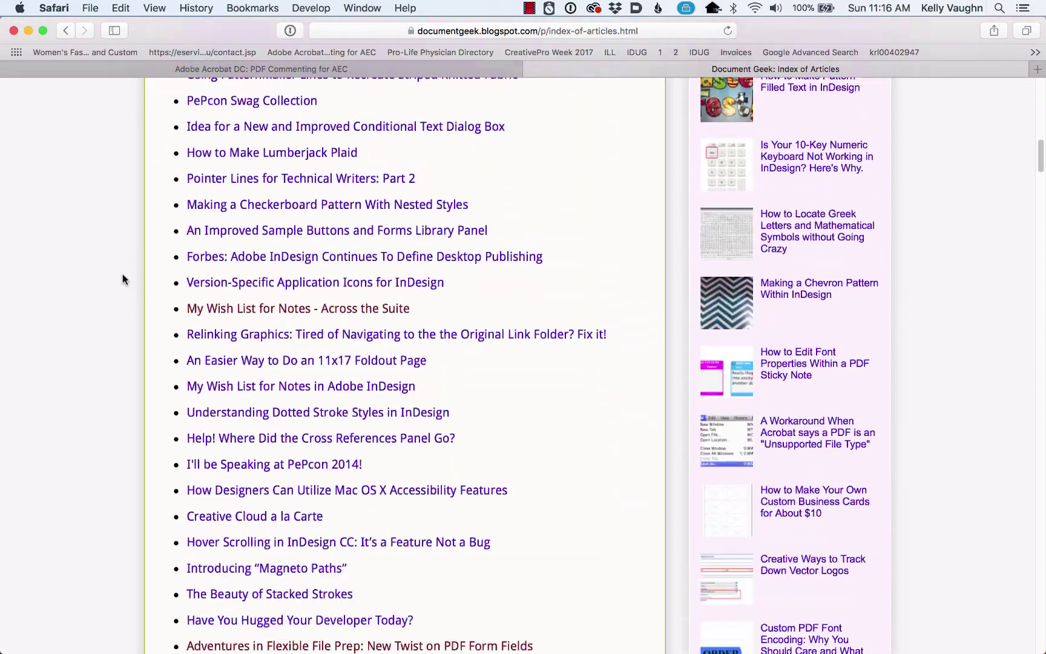
{"action": "scroll", "coordinate": [117, 295], "scroll_direction": "down", "scroll_amount": 20}
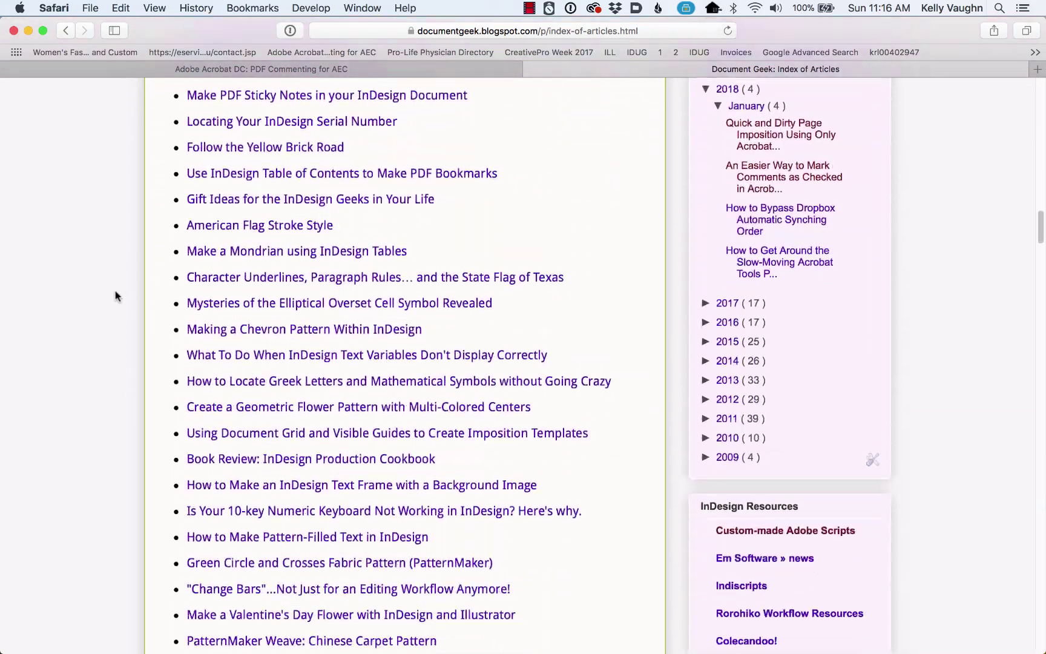
{"action": "scroll", "coordinate": [116, 296], "scroll_direction": "down", "scroll_amount": 20}
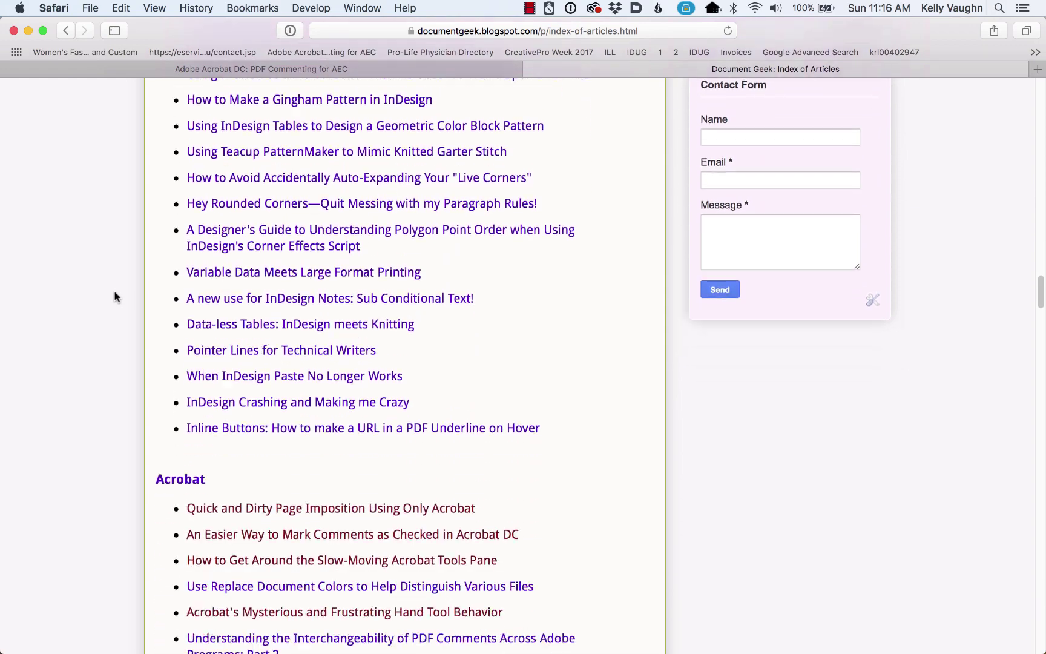
{"action": "scroll", "coordinate": [117, 297], "scroll_direction": "down", "scroll_amount": 20}
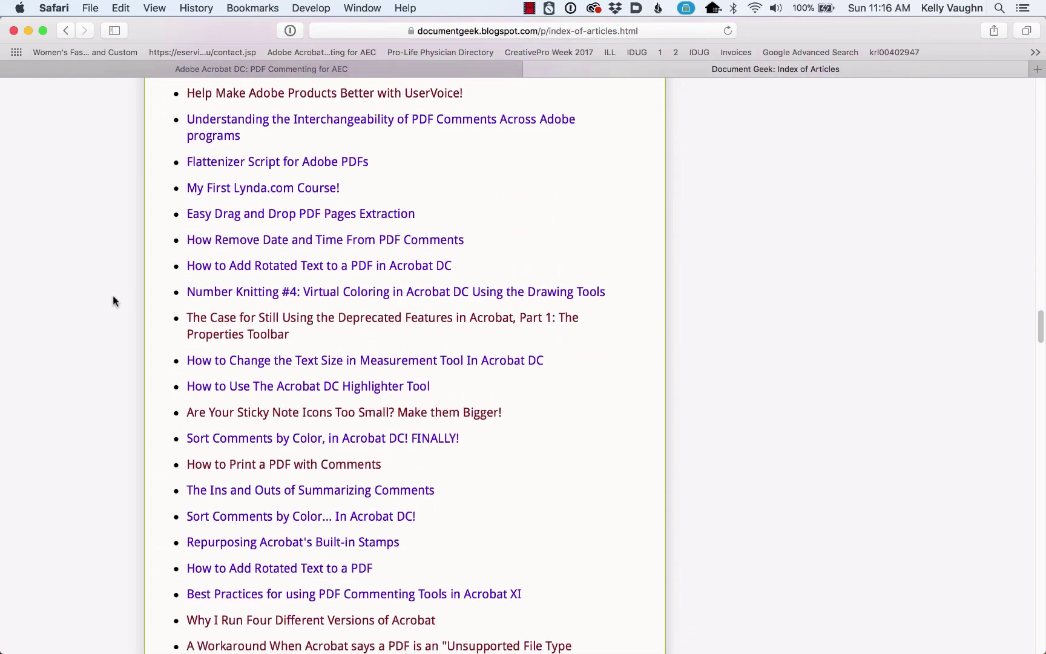
{"action": "scroll", "coordinate": [112, 308], "scroll_direction": "down", "scroll_amount": 20}
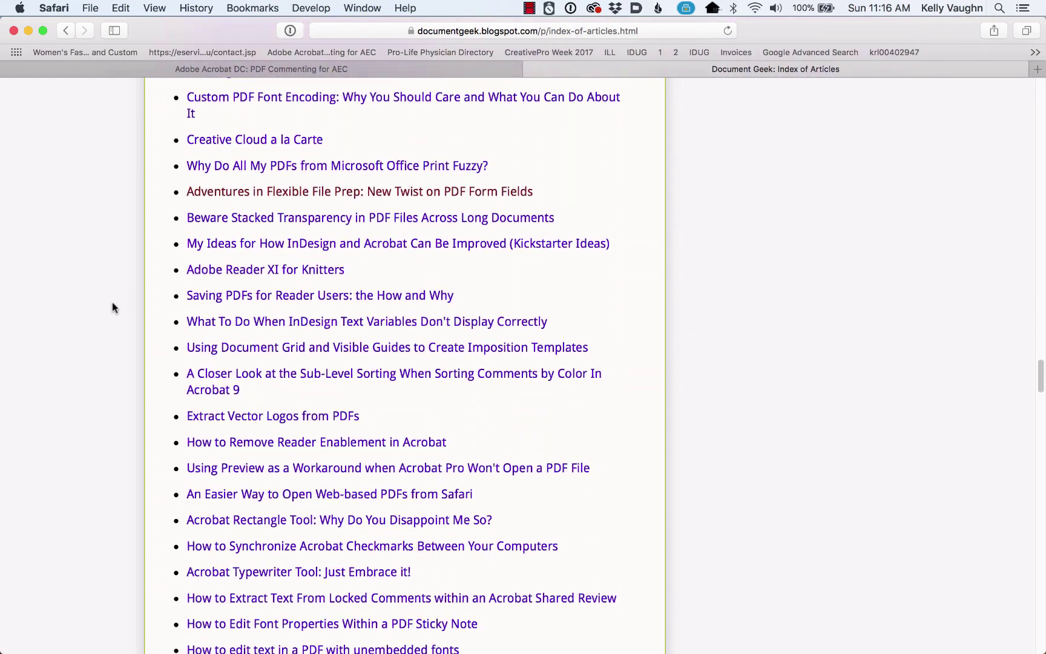
{"action": "scroll", "coordinate": [112, 302], "scroll_direction": "up", "scroll_amount": 20}
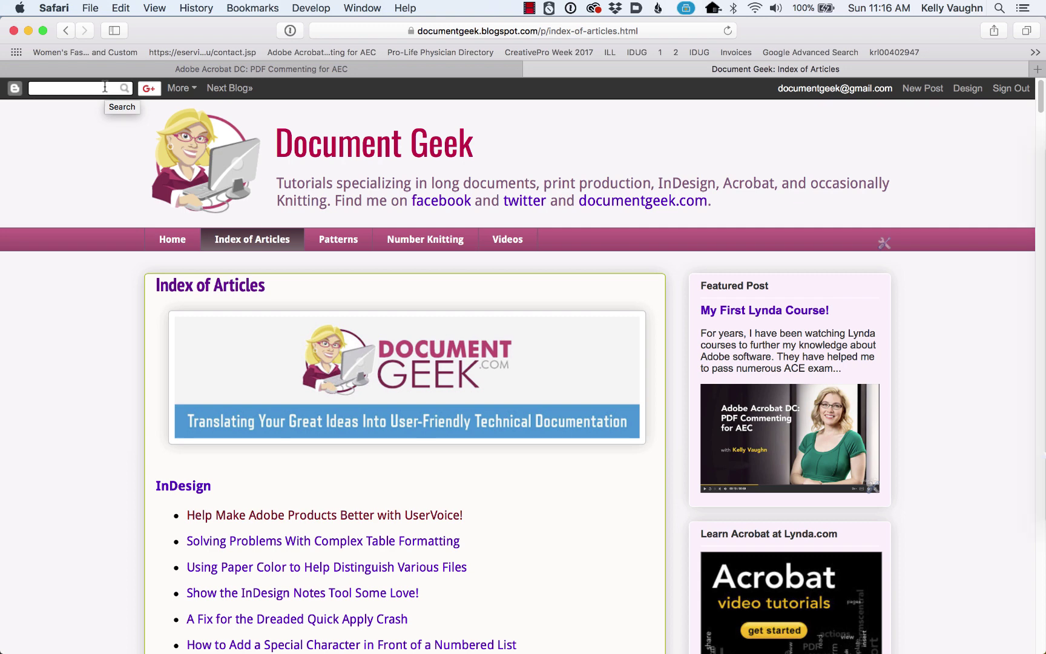
Find "mark" in the article index and open "An Easier Way to Mark Comments as Checked in Acrobat DC".
{"action": "key", "text": "super+f"}
{"action": "type", "text": "mark"}
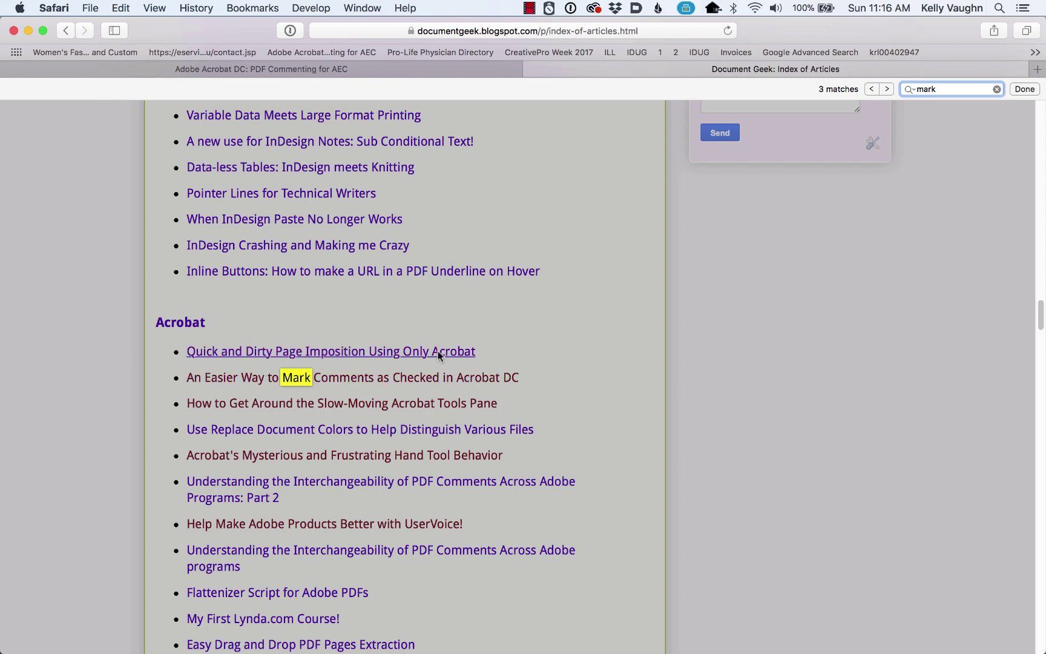
{"action": "left_click", "coordinate": [435, 382]}
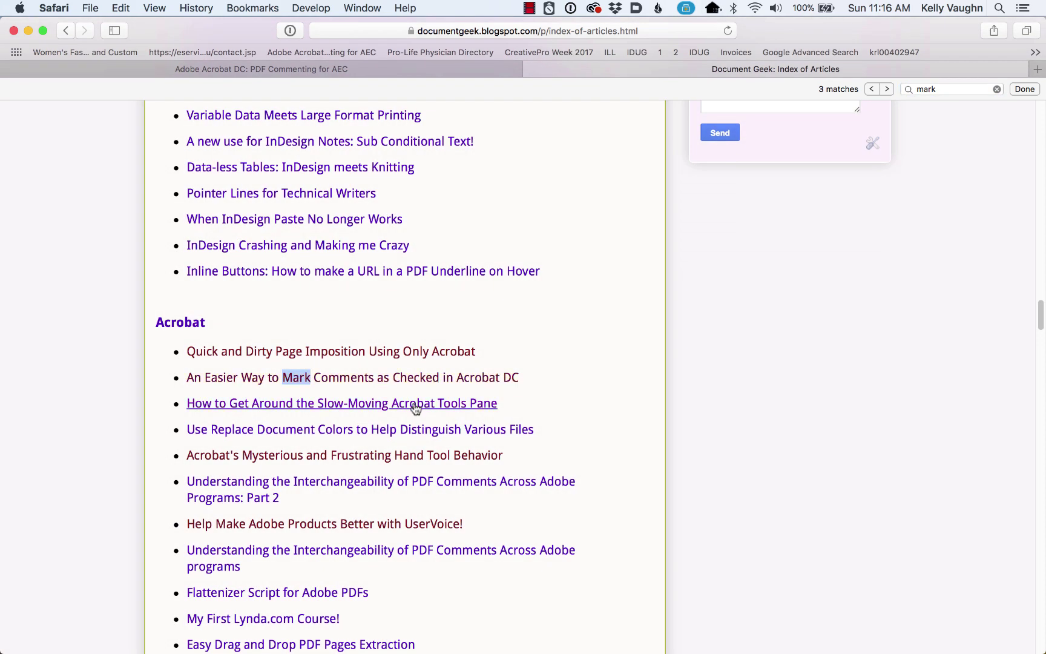
{"action": "left_click", "coordinate": [434, 378]}
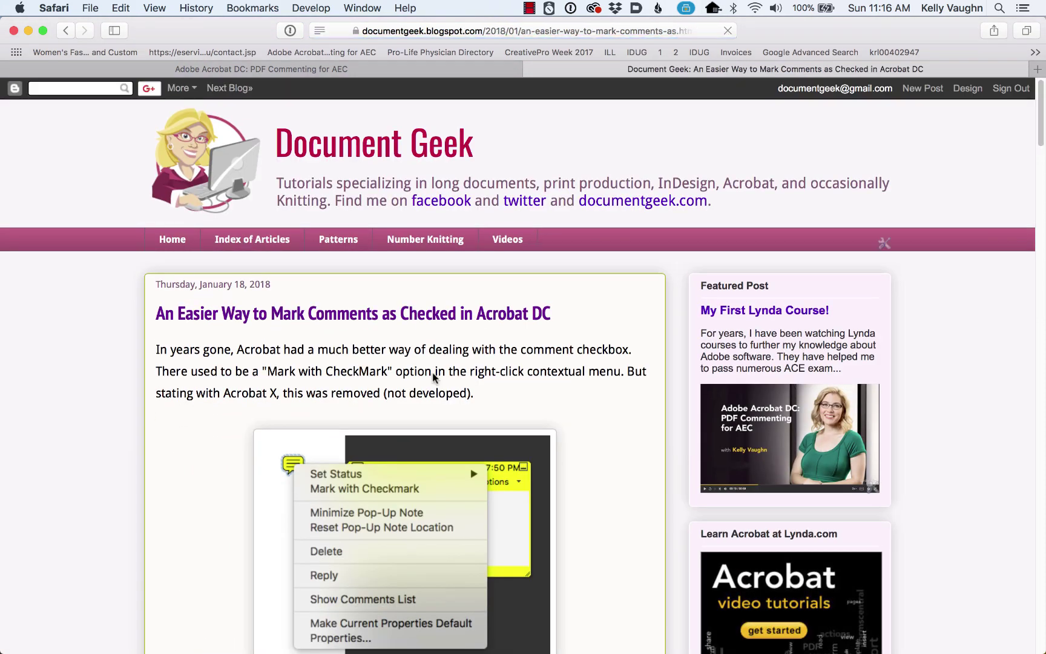
Read through the article on marking comments as checked, including its Add-on Tools workaround, and return to its beginning.
{"action": "scroll", "coordinate": [464, 331], "scroll_direction": "down", "scroll_amount": 15}
{"action": "scroll", "coordinate": [464, 332], "scroll_direction": "down", "scroll_amount": 5}
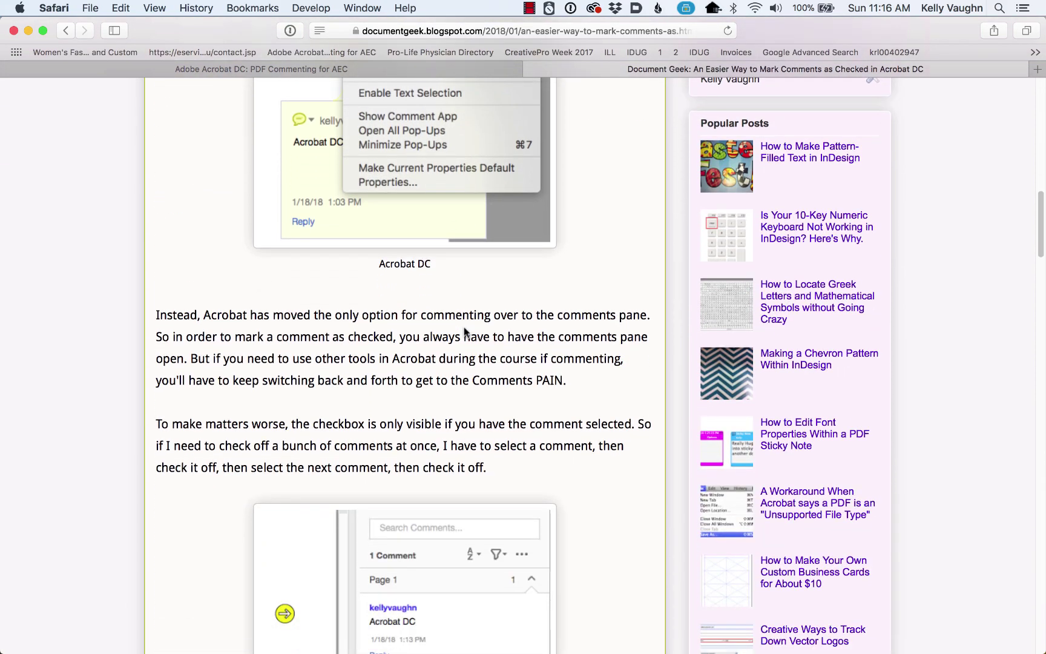
{"action": "scroll", "coordinate": [465, 332], "scroll_direction": "down", "scroll_amount": 2}
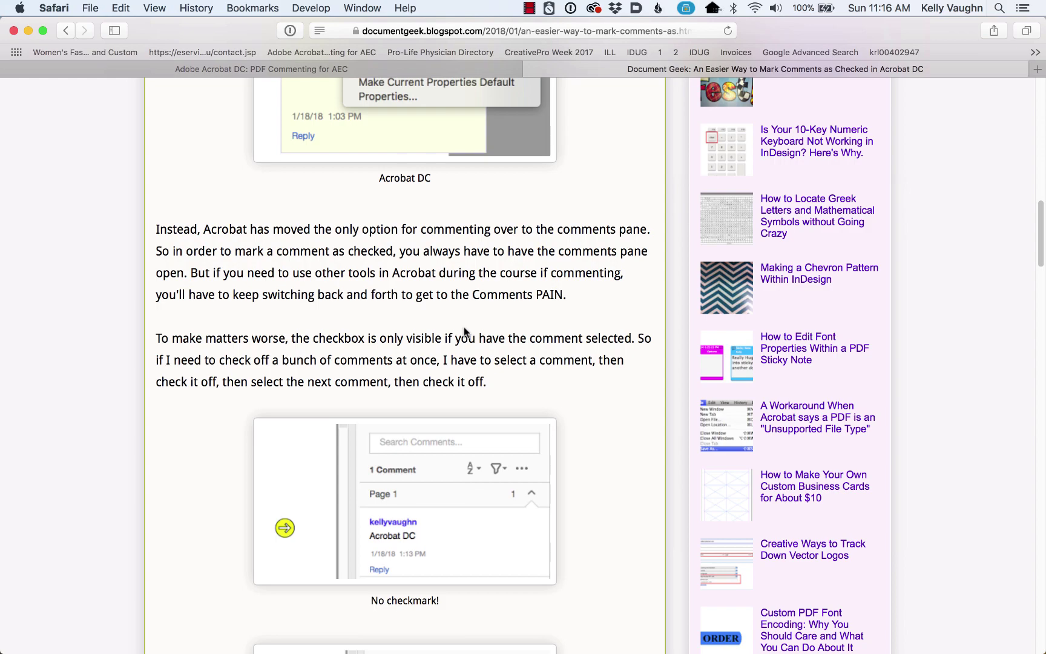
{"action": "scroll", "coordinate": [464, 332], "scroll_direction": "down", "scroll_amount": 15}
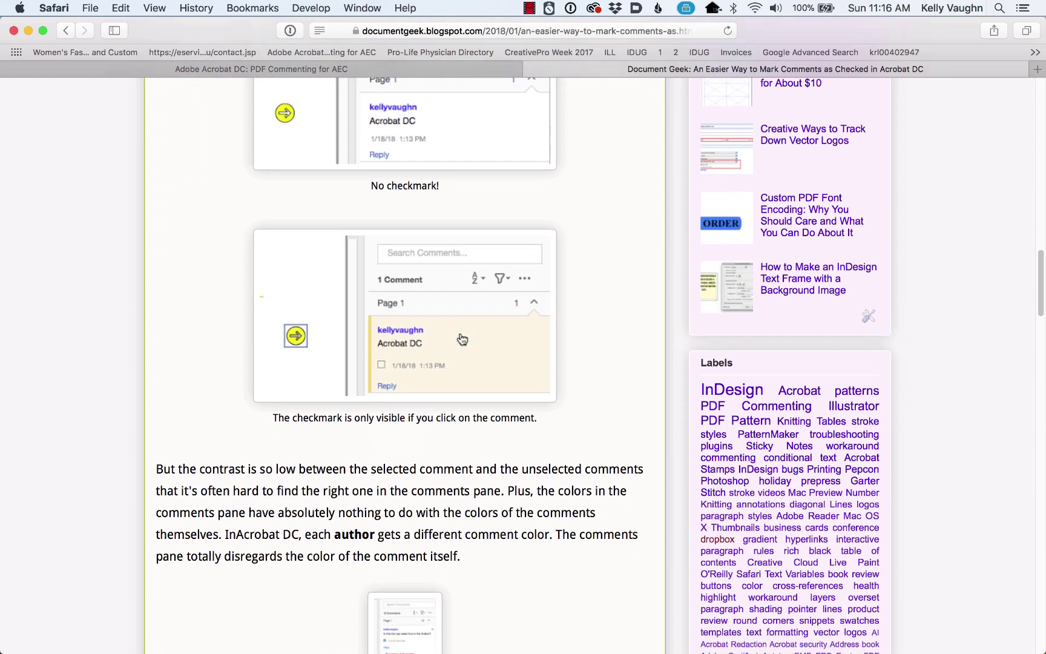
{"action": "scroll", "coordinate": [462, 339], "scroll_direction": "down", "scroll_amount": 9}
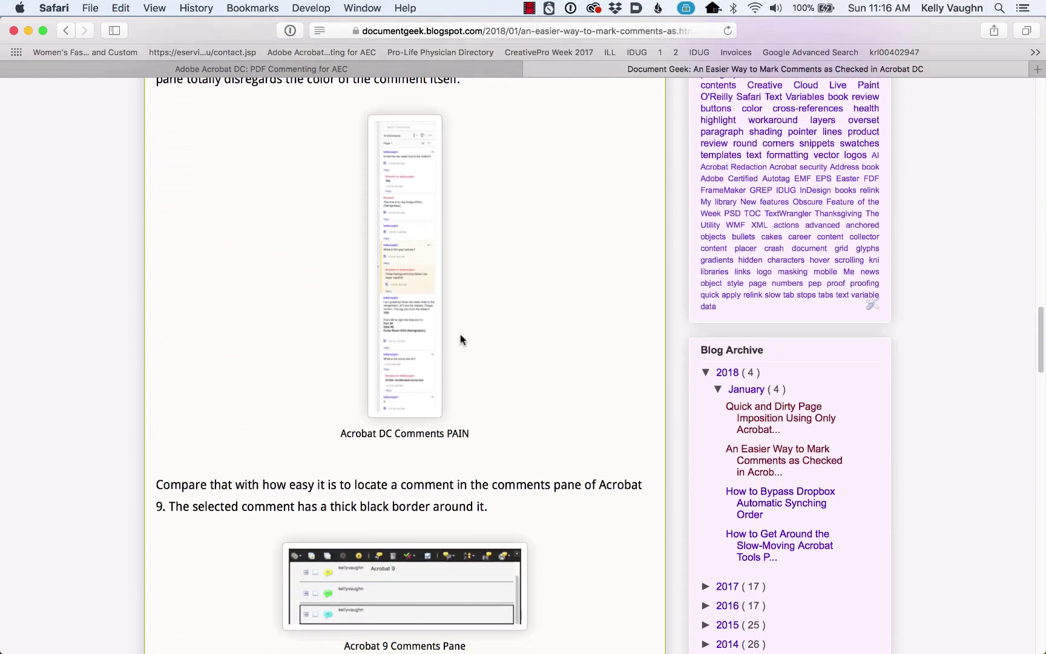
{"action": "scroll", "coordinate": [460, 339], "scroll_direction": "down", "scroll_amount": 16}
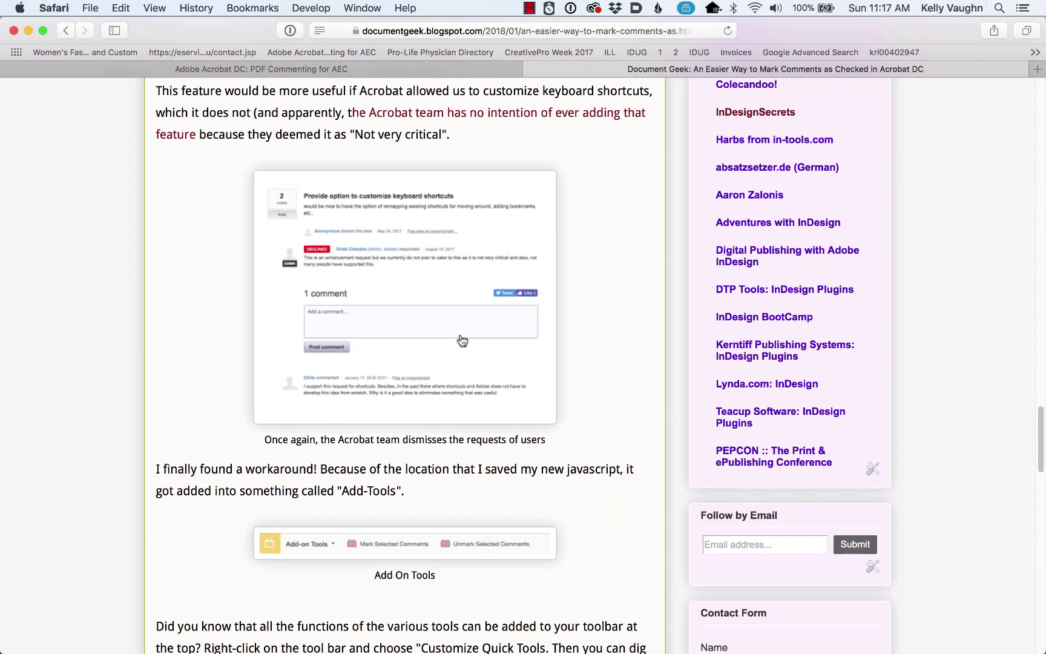
{"action": "scroll", "coordinate": [462, 340], "scroll_direction": "down", "scroll_amount": 9}
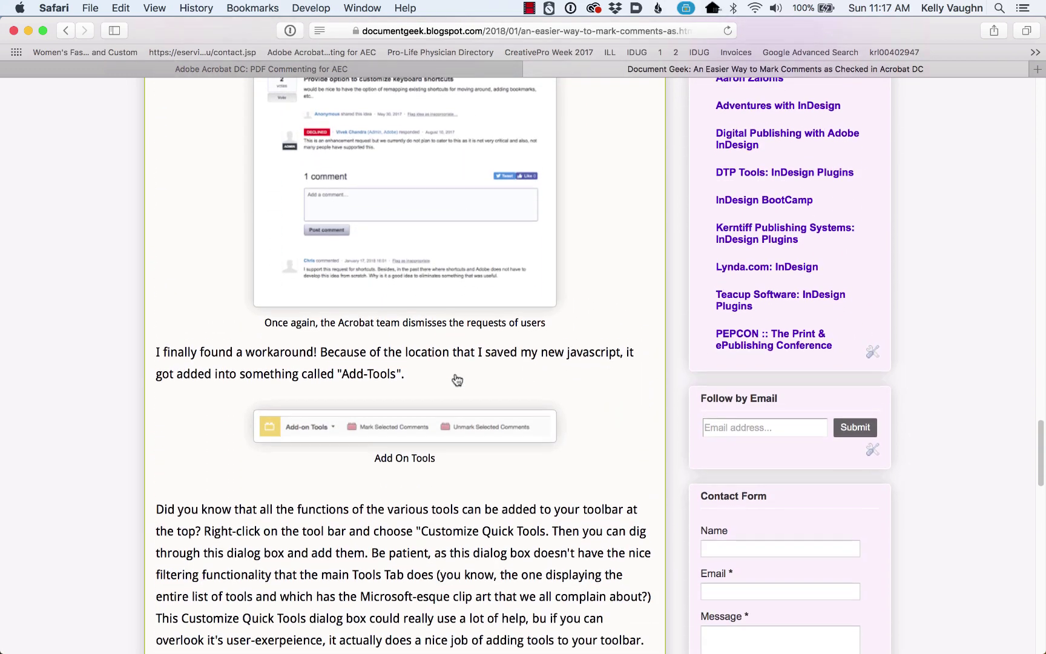
{"action": "scroll", "coordinate": [455, 374], "scroll_direction": "down", "scroll_amount": 2}
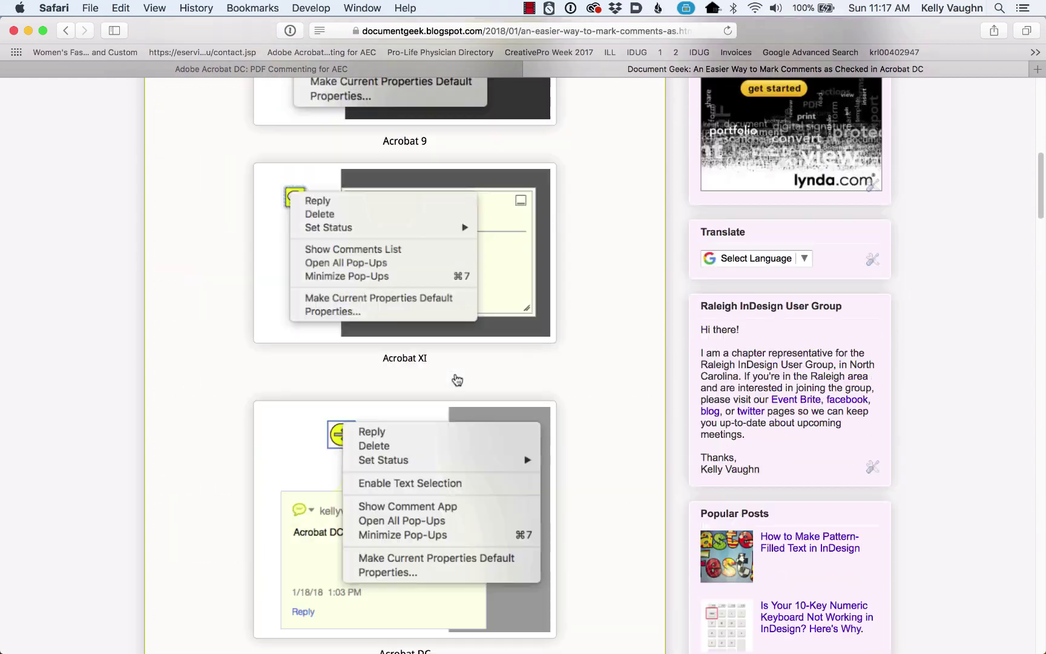
{"action": "scroll", "coordinate": [457, 380], "scroll_direction": "up", "scroll_amount": 20}
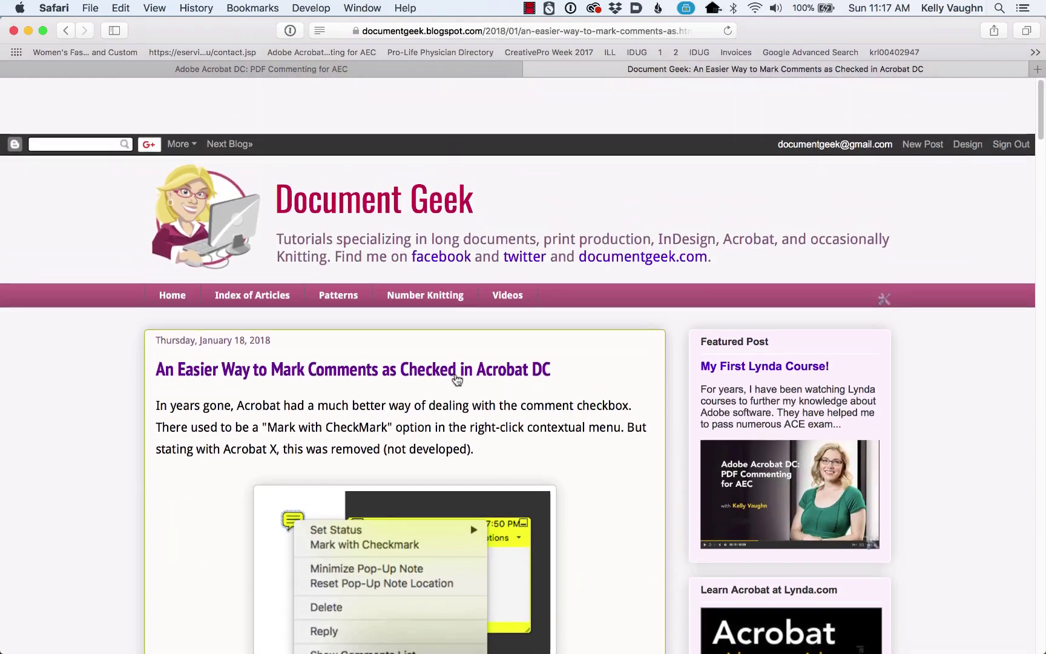
Switch to the Lynda.com course "Adobe Acrobat DC: PDF Commenting for AEC" and examine its overview and contents.
{"action": "left_click", "coordinate": [371, 72]}
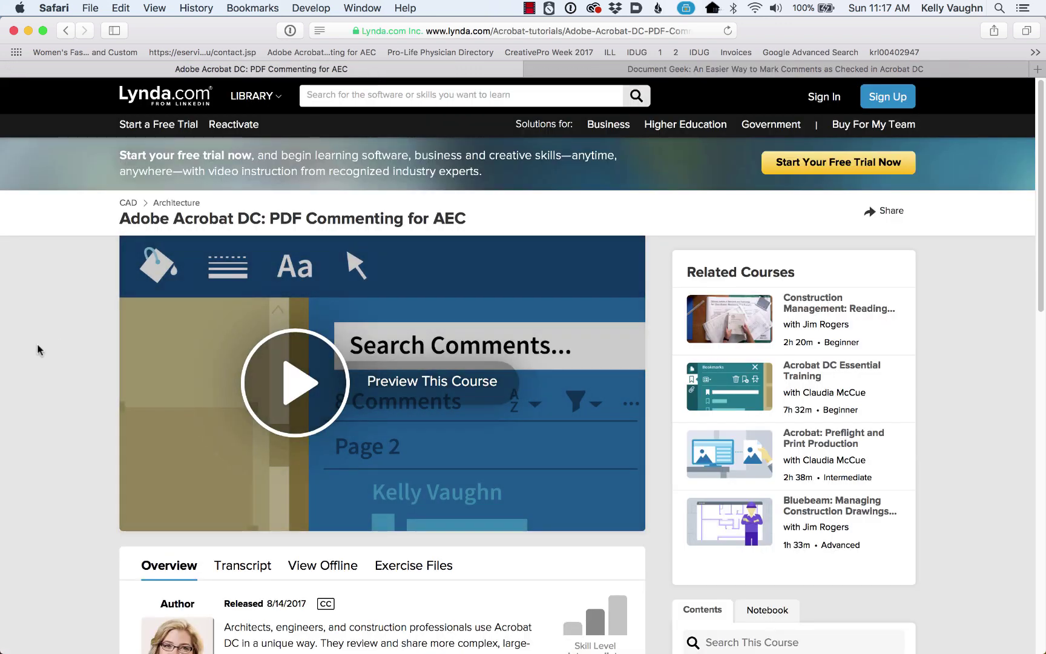
{"action": "scroll", "coordinate": [37, 344], "scroll_direction": "down", "scroll_amount": 3}
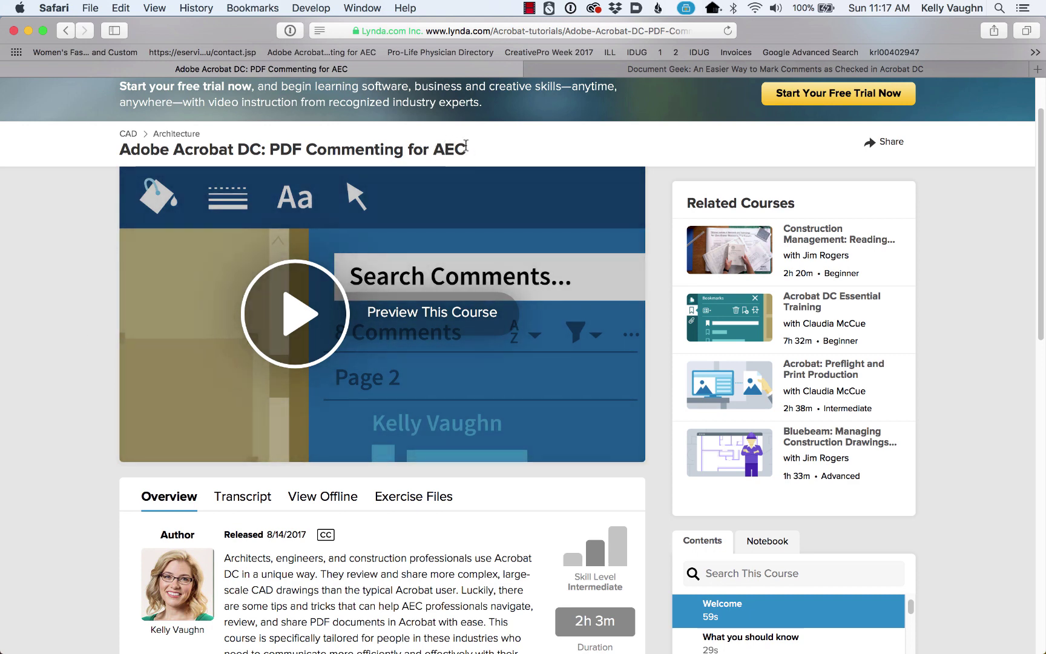
{"action": "scroll", "coordinate": [94, 410], "scroll_direction": "down", "scroll_amount": 3}
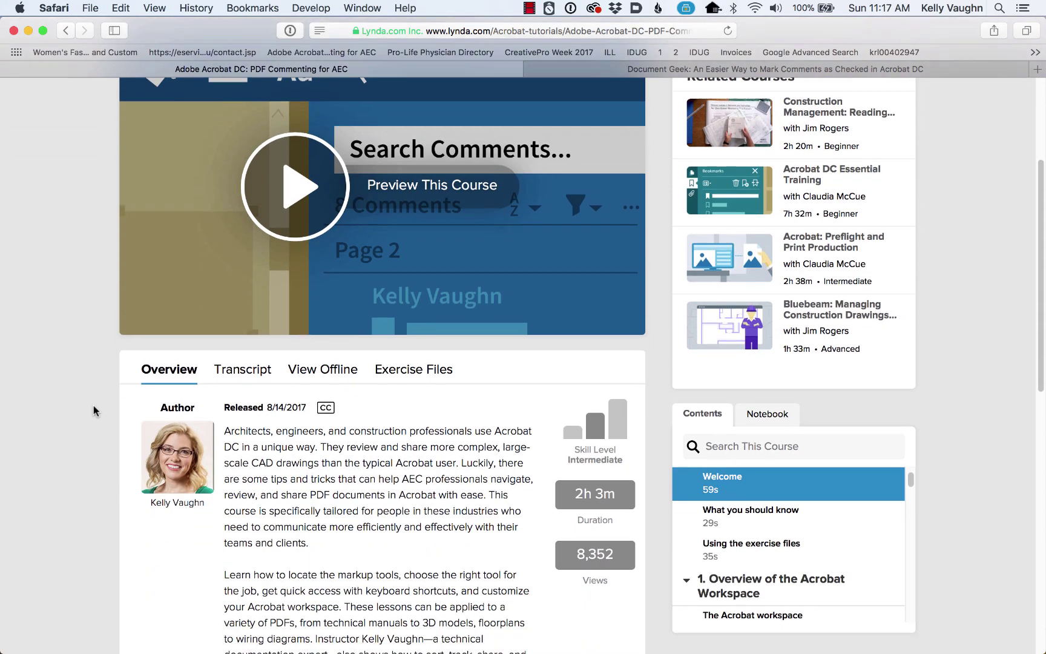
{"action": "scroll", "coordinate": [93, 406], "scroll_direction": "down", "scroll_amount": 4}
{"action": "scroll", "coordinate": [93, 406], "scroll_direction": "up", "scroll_amount": 5}
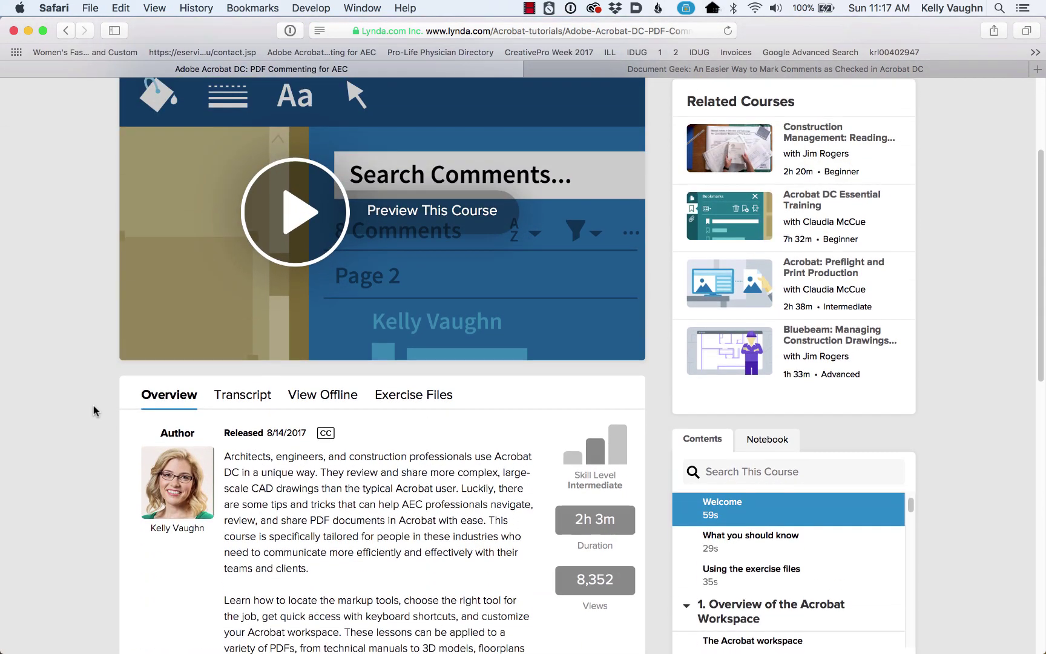
{"action": "scroll", "coordinate": [93, 405], "scroll_direction": "up", "scroll_amount": 2}
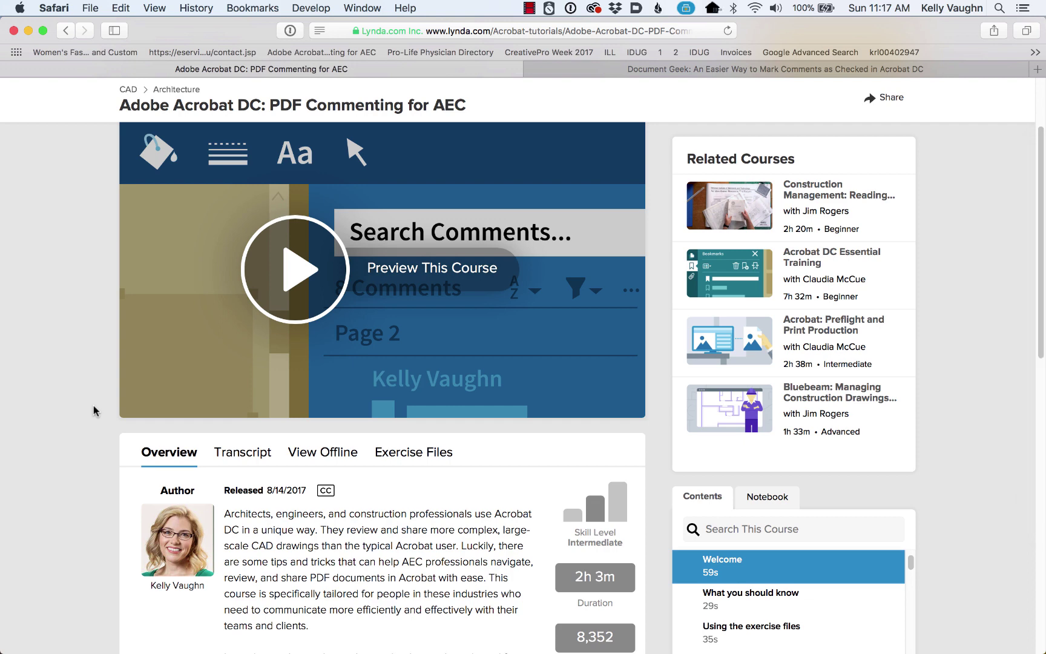
{"action": "scroll", "coordinate": [94, 335], "scroll_direction": "down", "scroll_amount": 1}
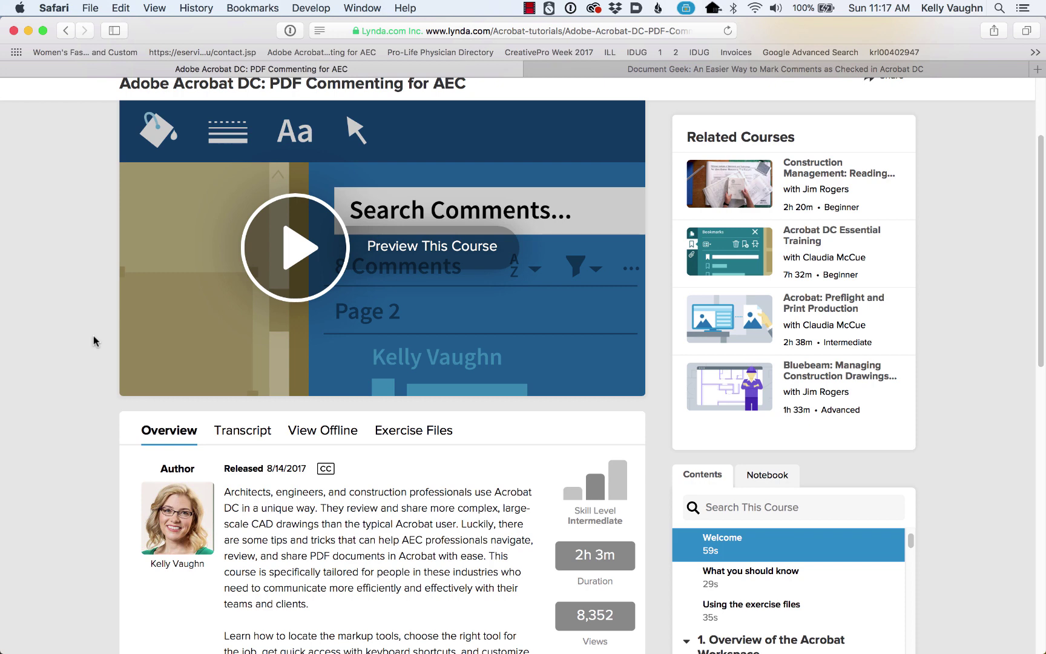
{"action": "scroll", "coordinate": [93, 336], "scroll_direction": "up", "scroll_amount": 6}
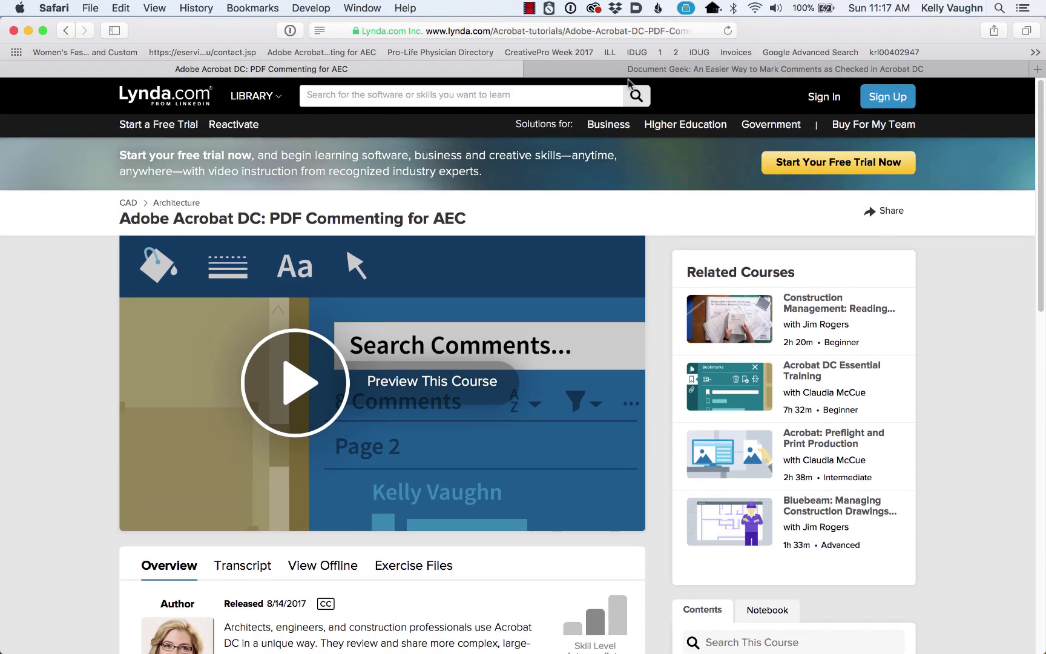
Switch back to the Document Geek article on marking comments as checked in Acrobat DC.
{"action": "left_click", "coordinate": [673, 70]}
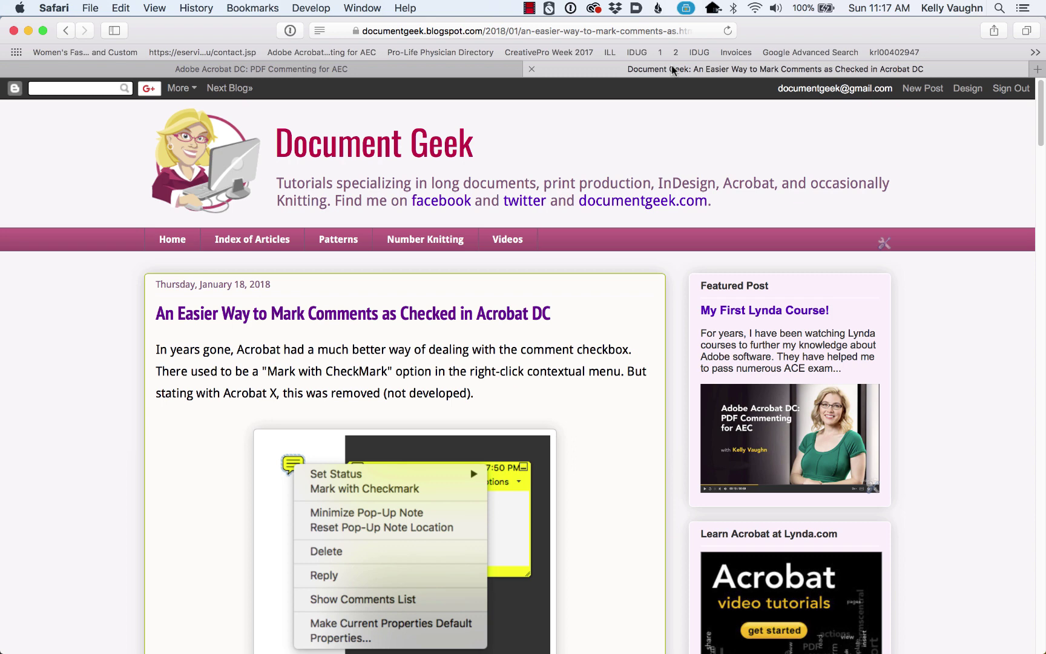
{"action": "left_click", "coordinate": [529, 8]}
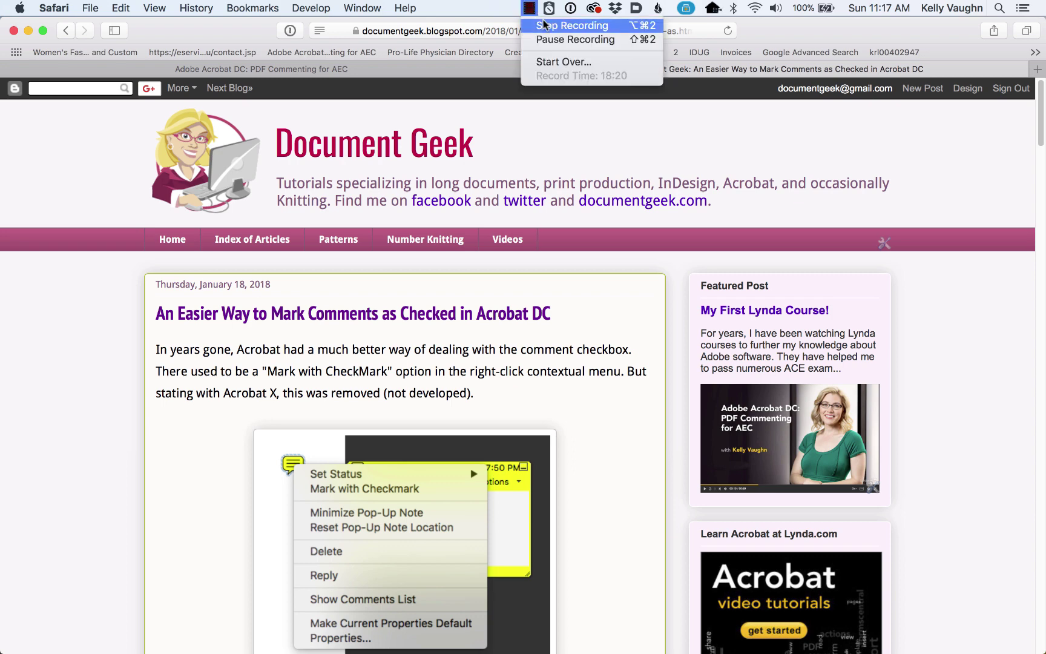